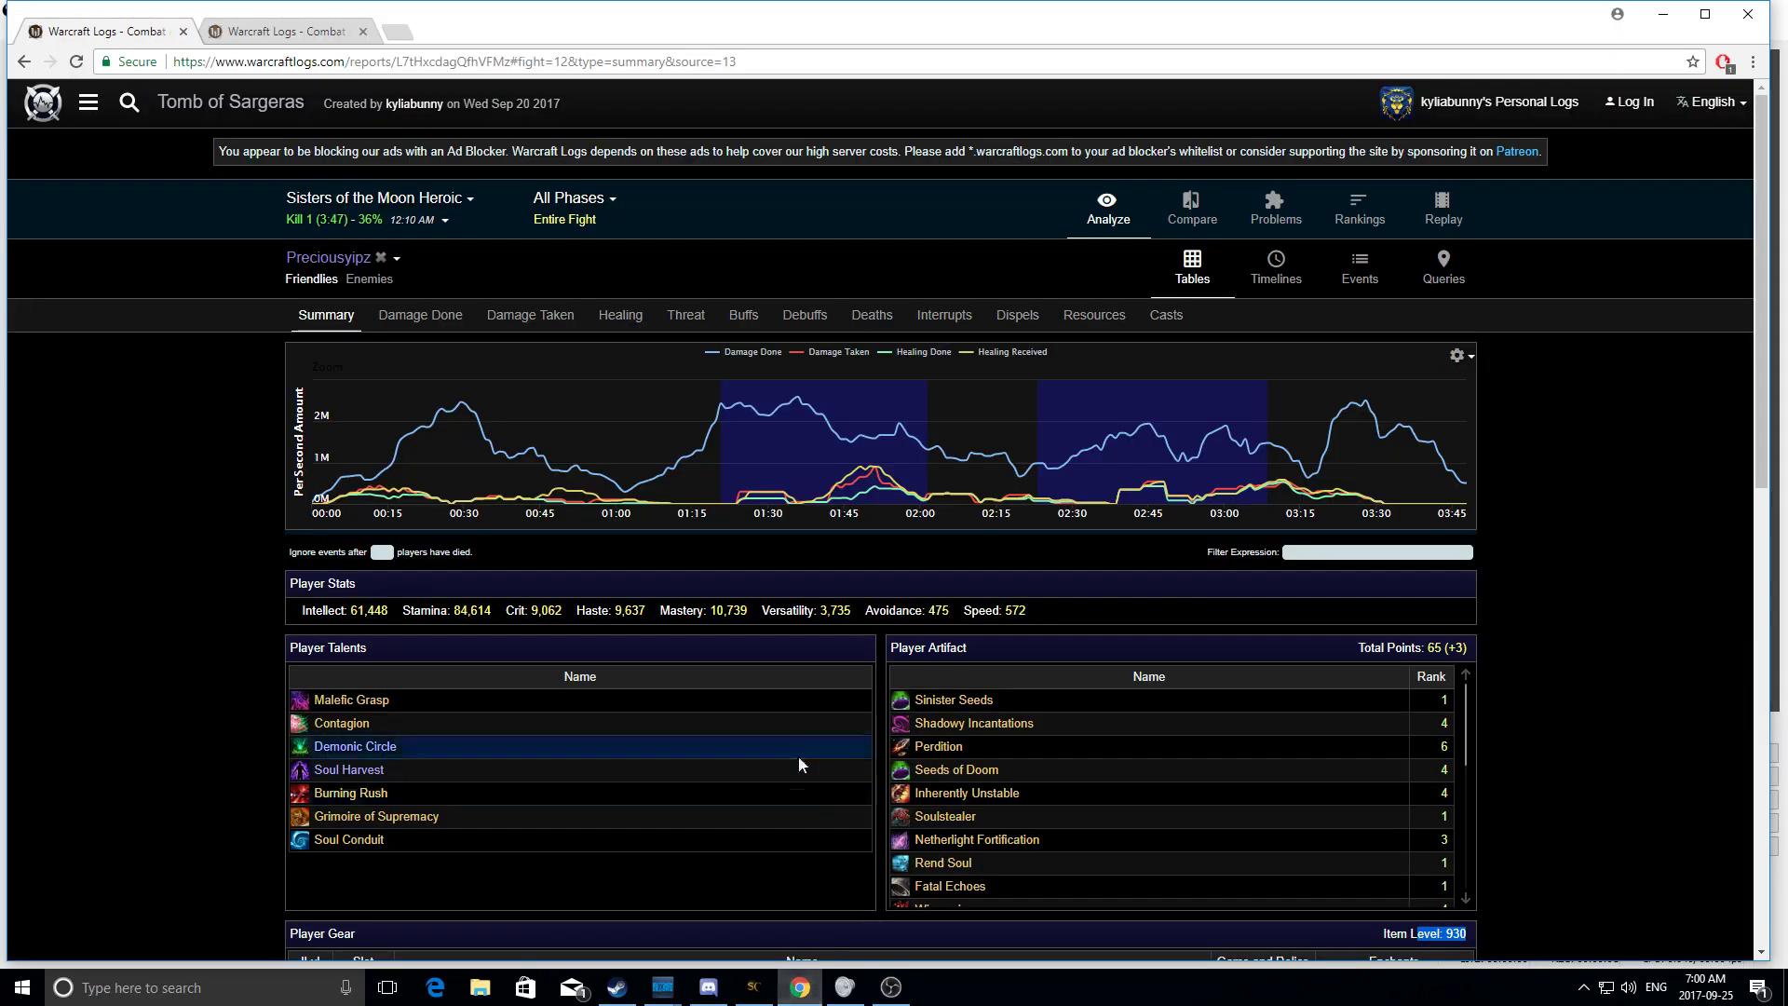
Step: Glance at the Mistress Sassz'ine report, then return to the Sisters of the Moon summary
left_click(261, 34)
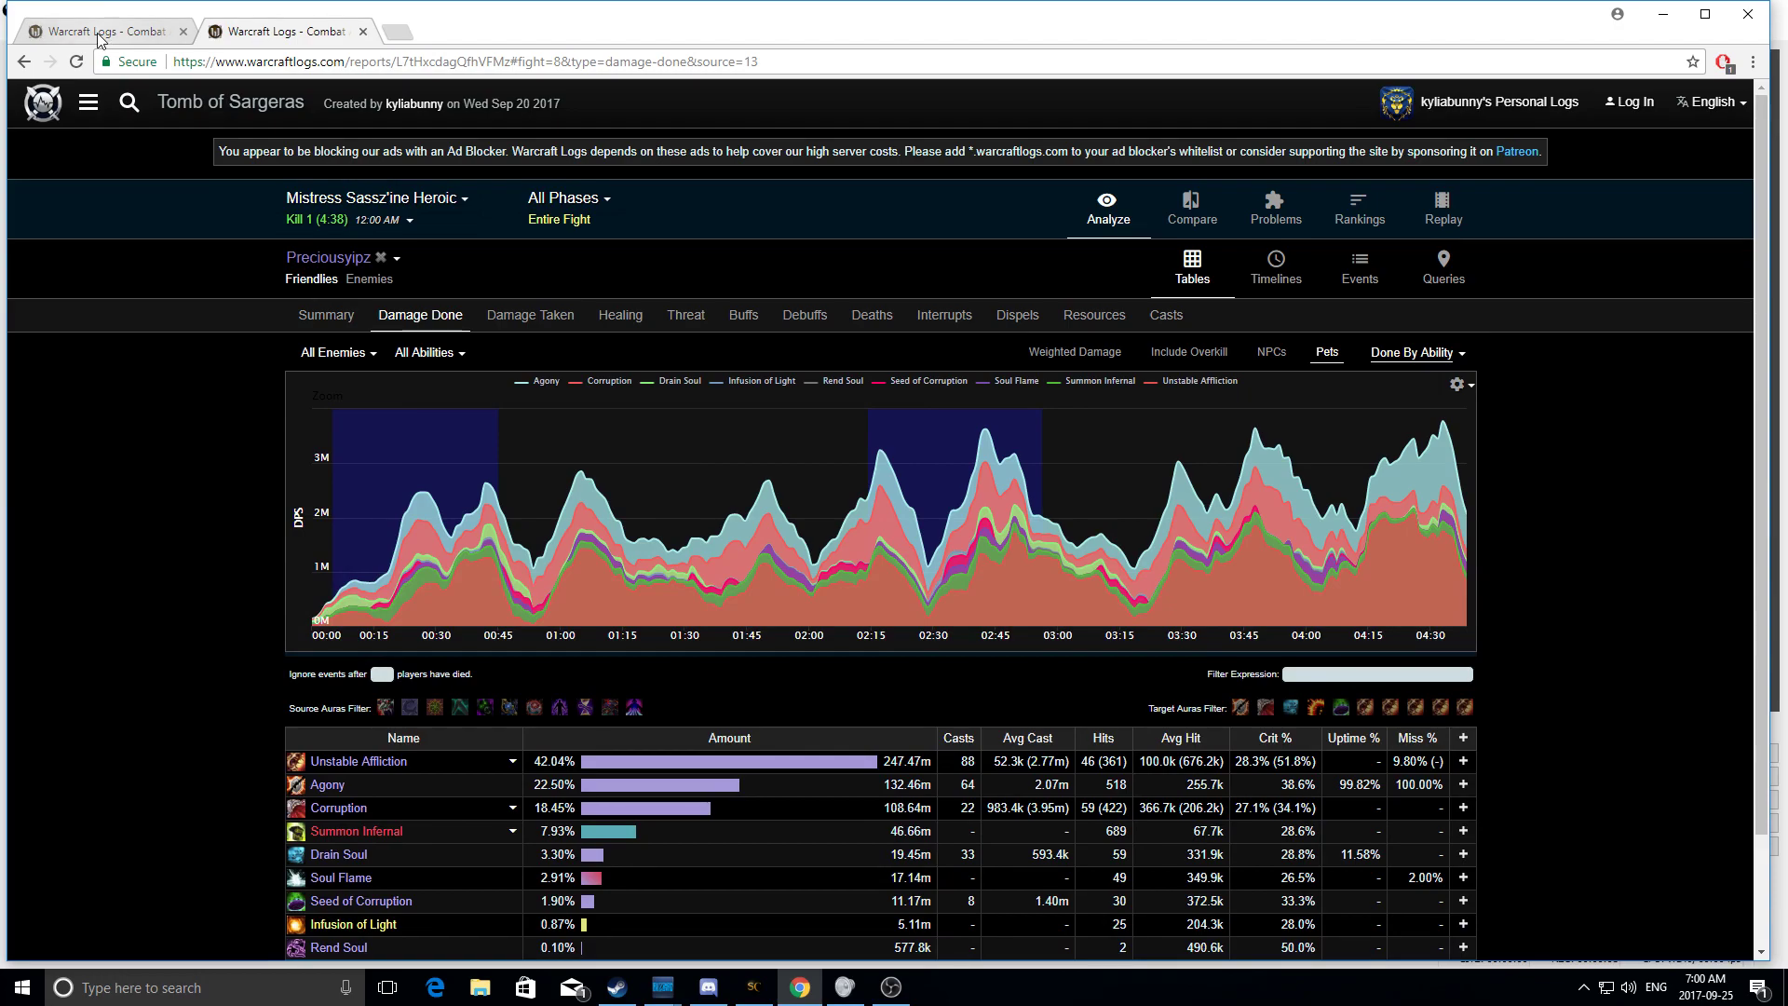
left_click(101, 33)
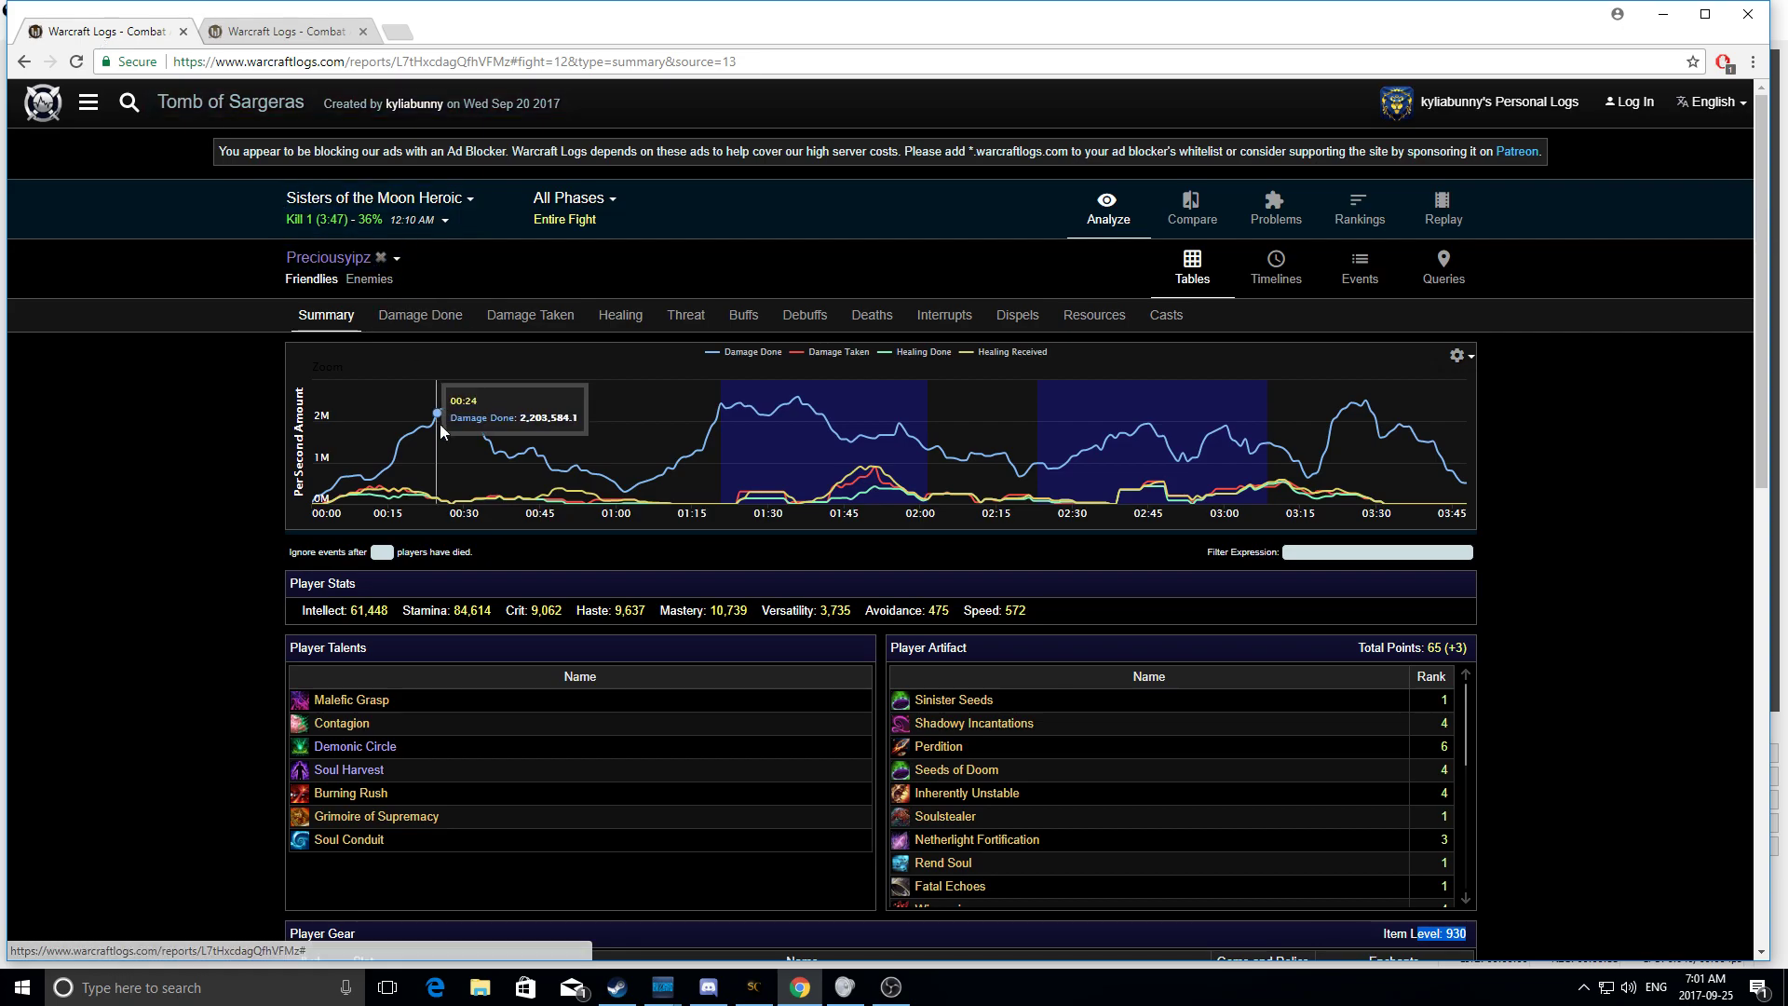
scroll(440, 423, "down", 5)
scroll(326, 400, "up", 5)
Step: Show Damage Done for all sources, then filter it to the warlock
left_click(411, 320)
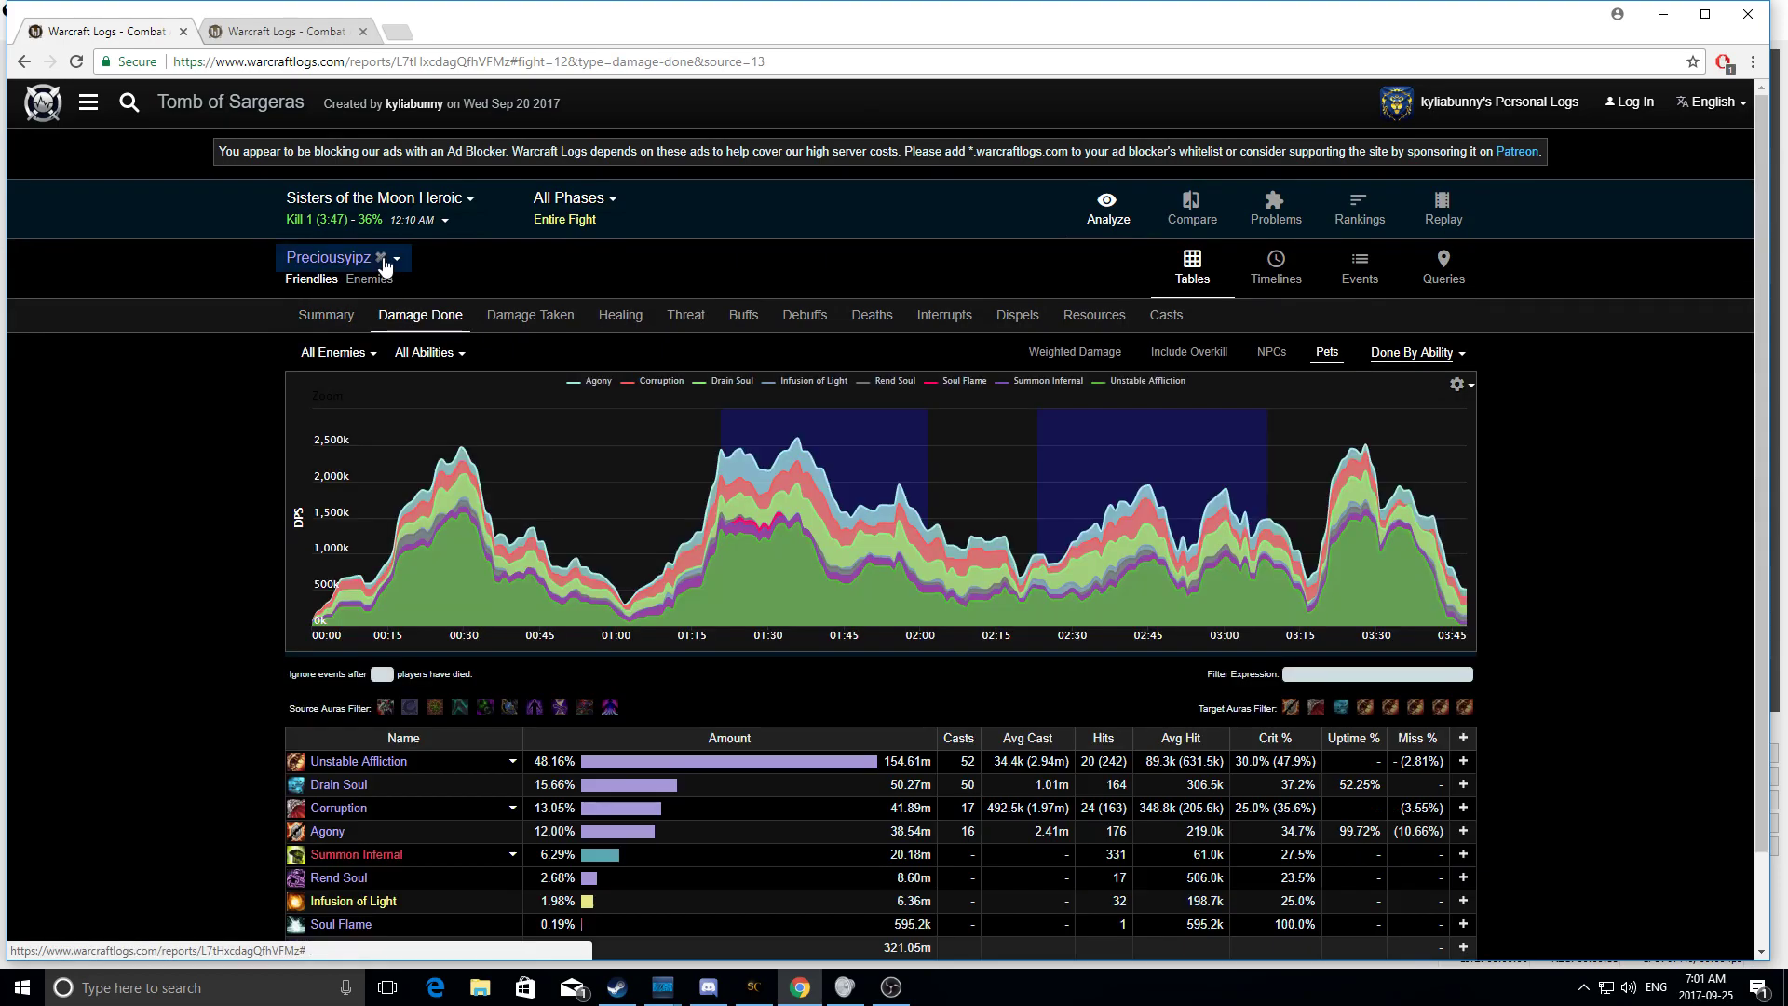
left_click(380, 257)
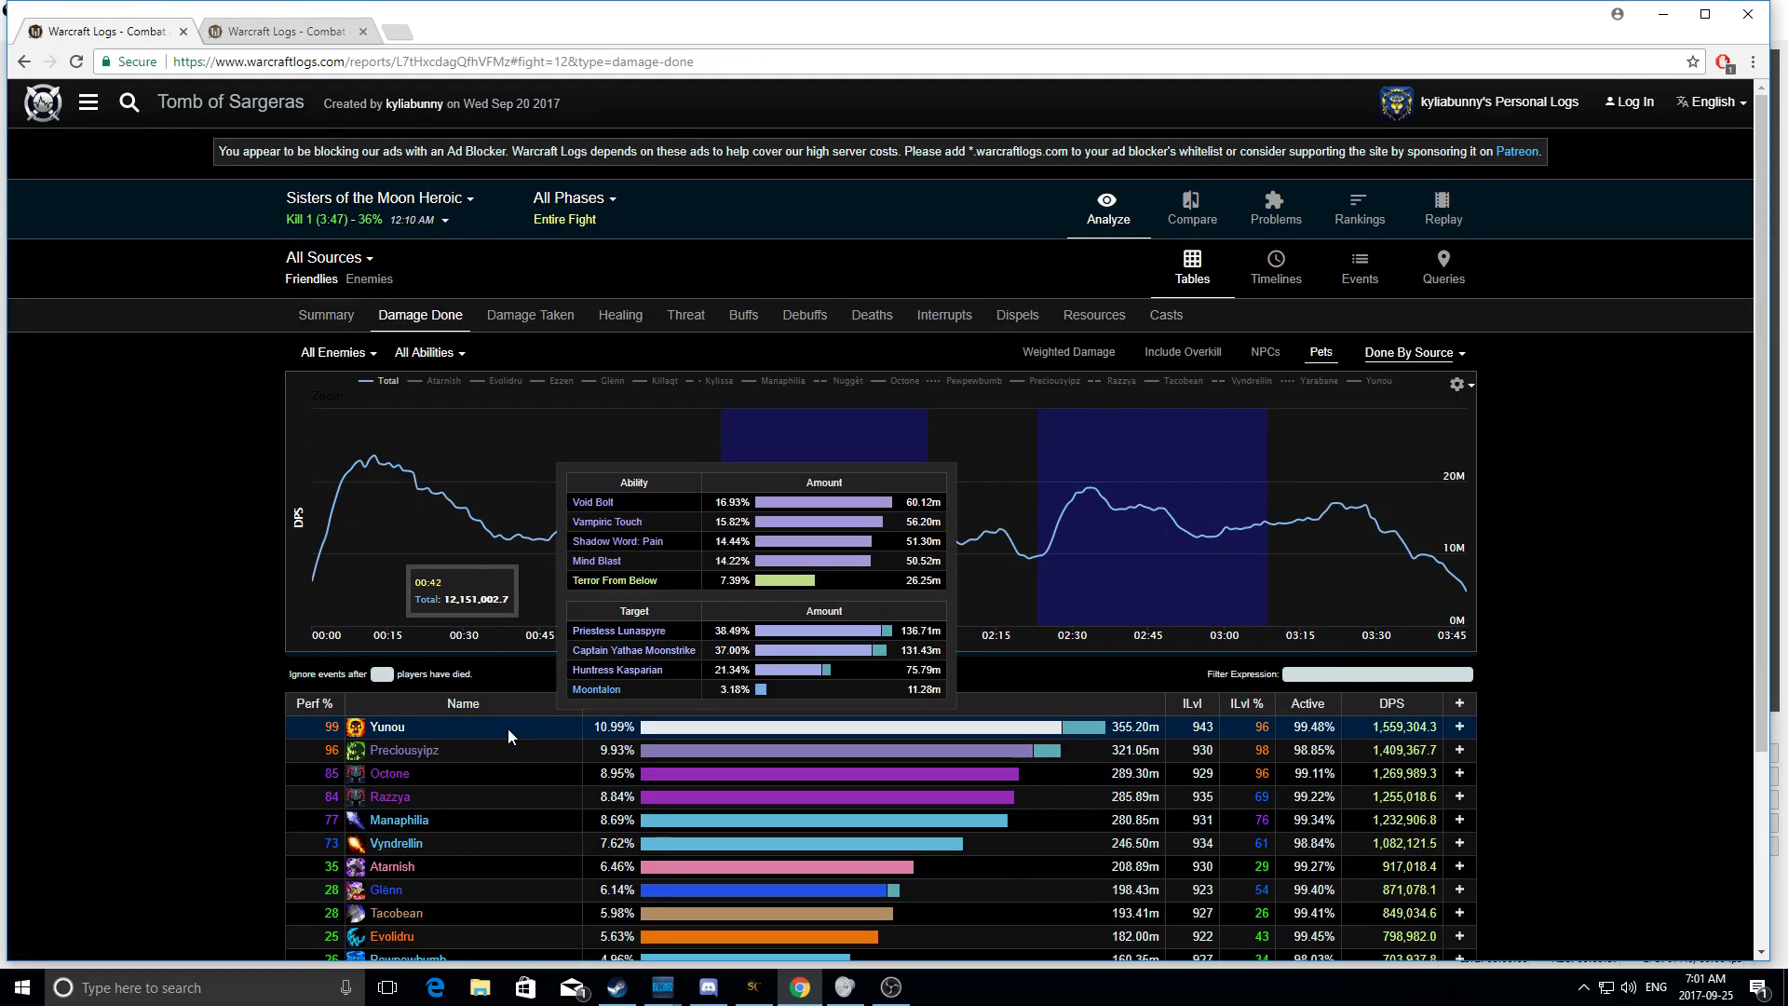
mouse_move(499, 742)
left_click(421, 751)
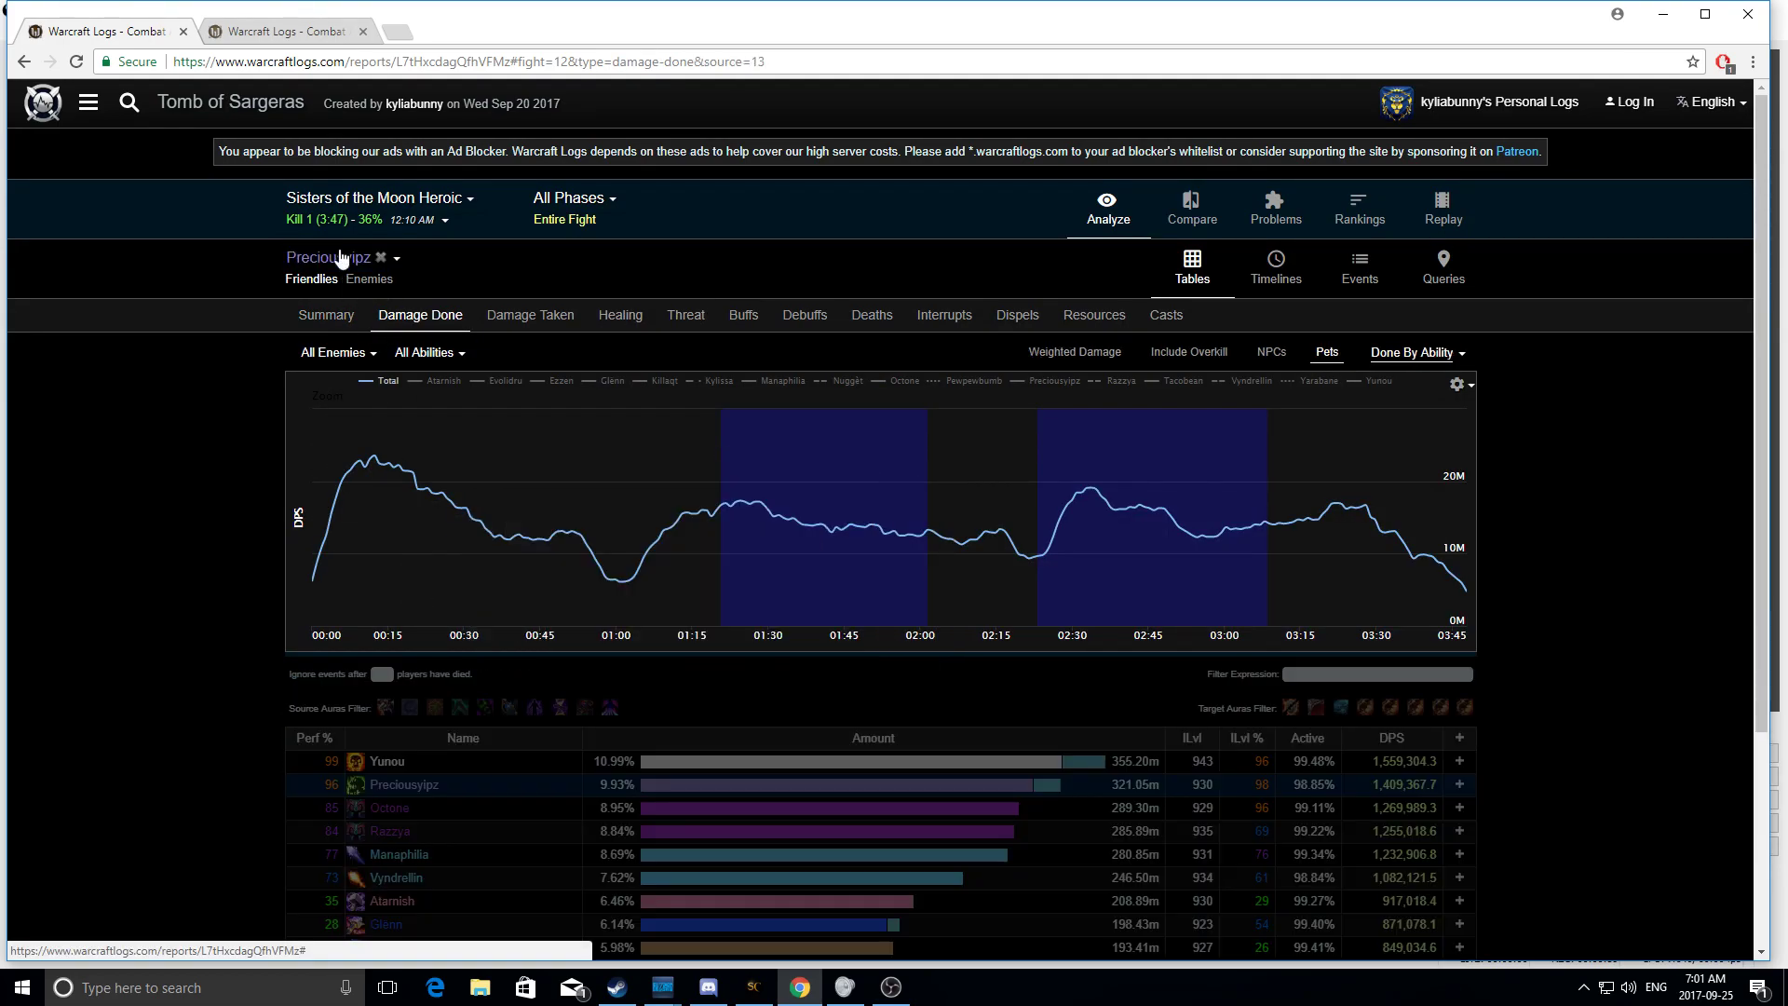
Step: Review the warlock's Summary, reopen Damage Done, and move to the Mistress Sassz'ine report
left_click(317, 319)
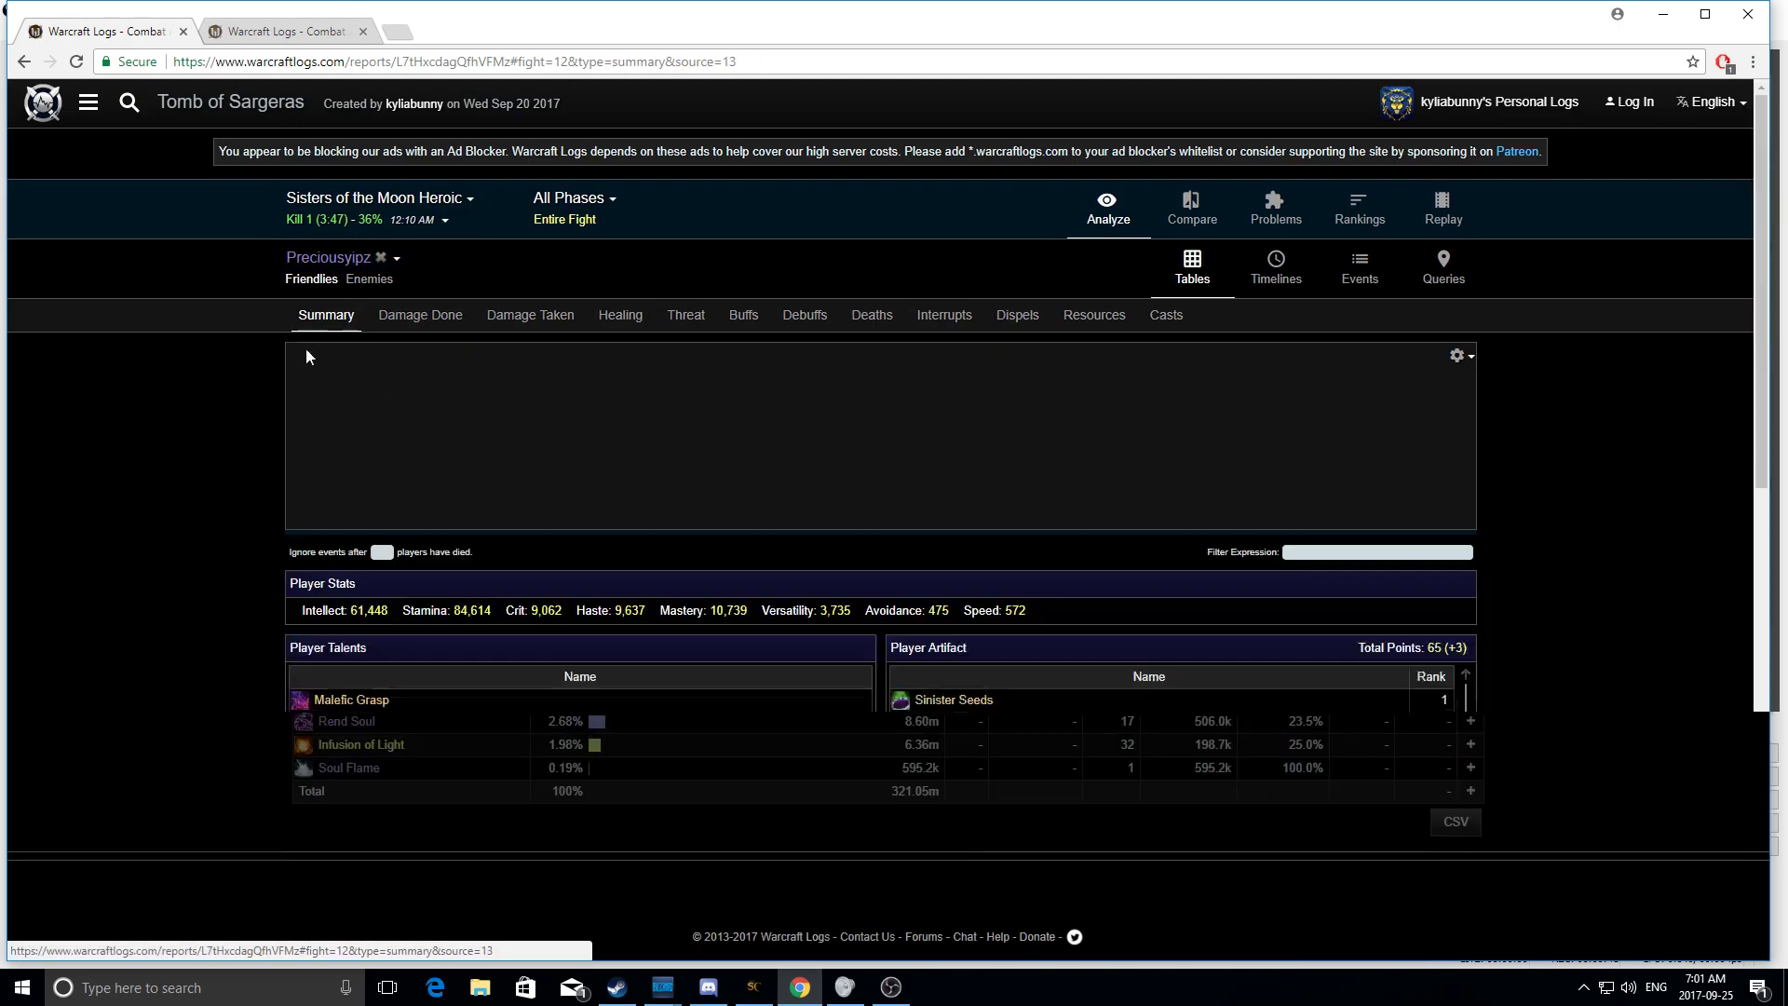
scroll(517, 568, "down", 5)
scroll(1463, 558, "down", 2)
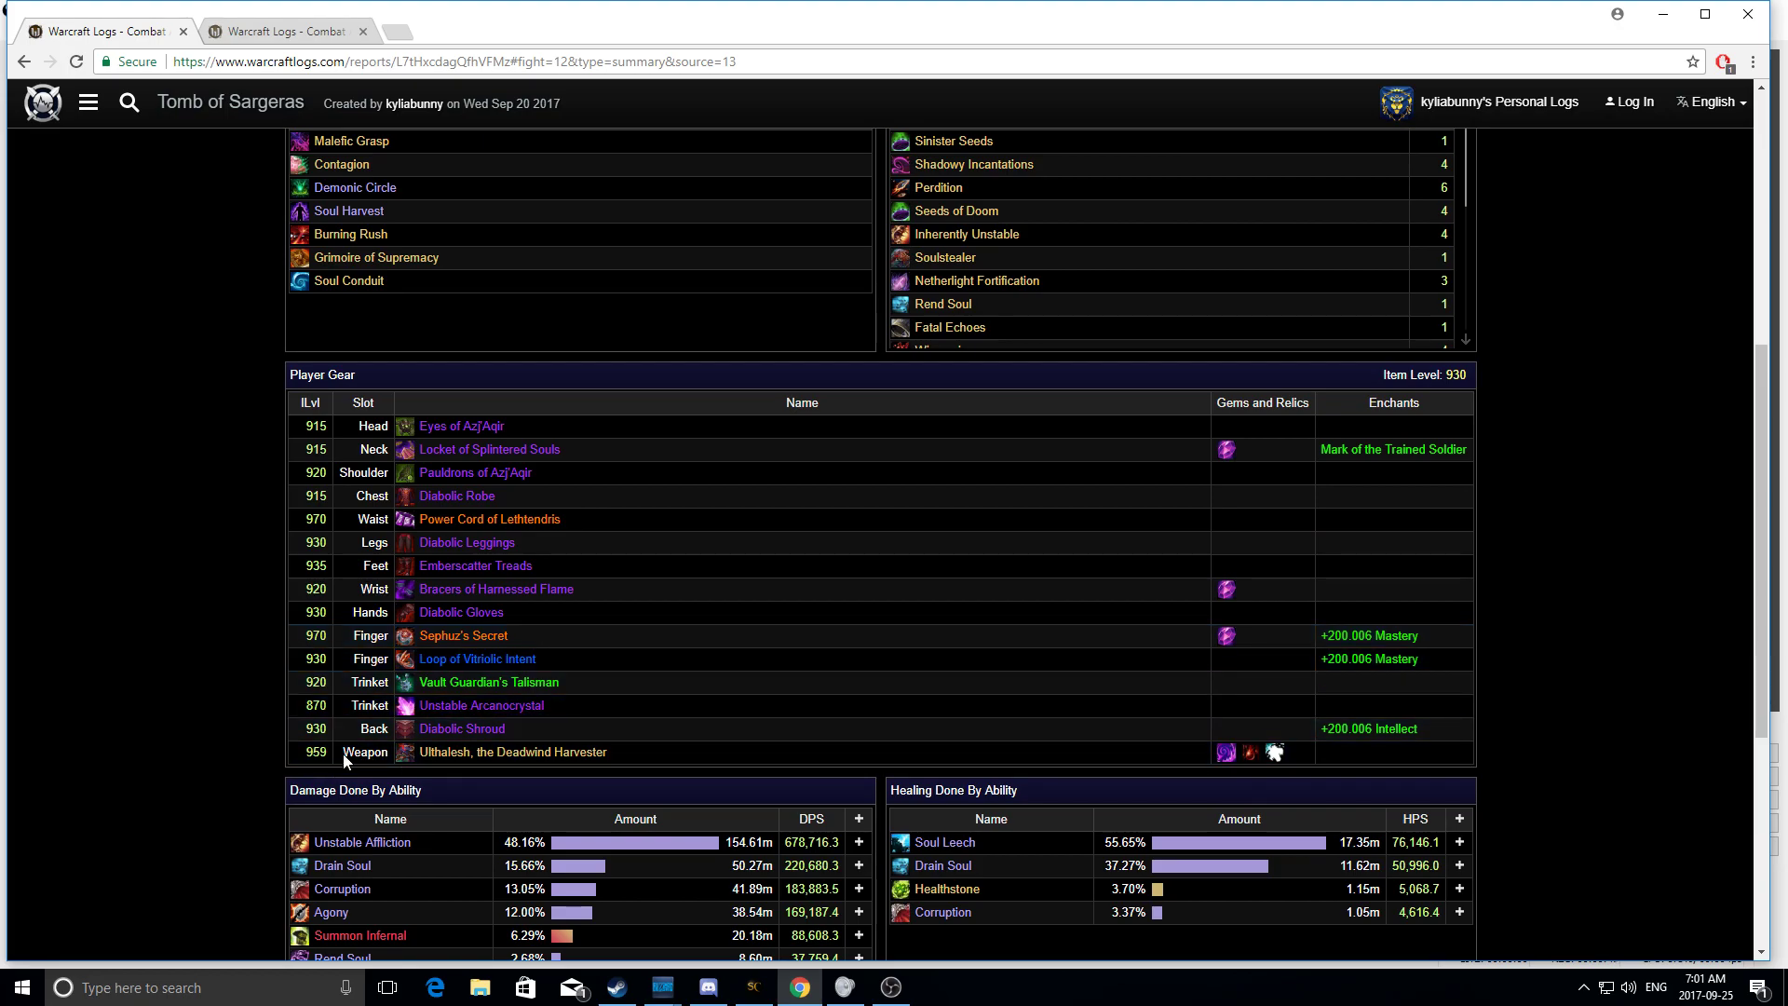
scroll(764, 764, "up", 3)
scroll(712, 652, "up", 2)
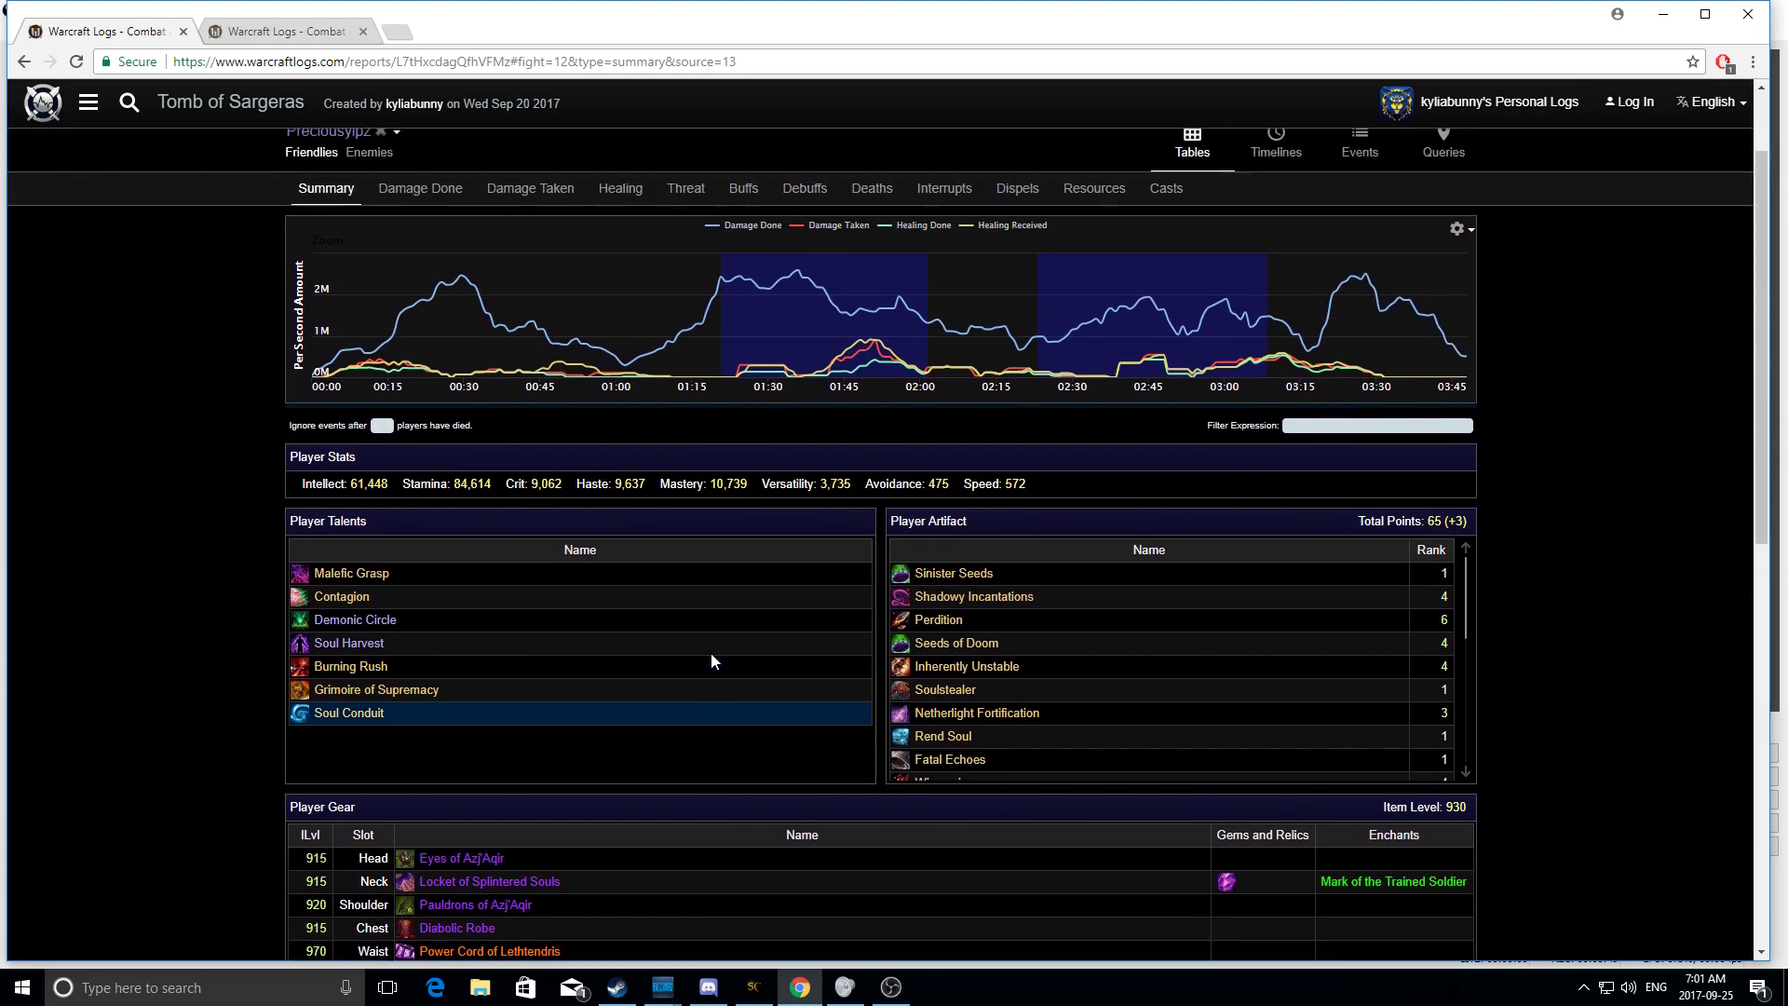
scroll(466, 281, "up", 1)
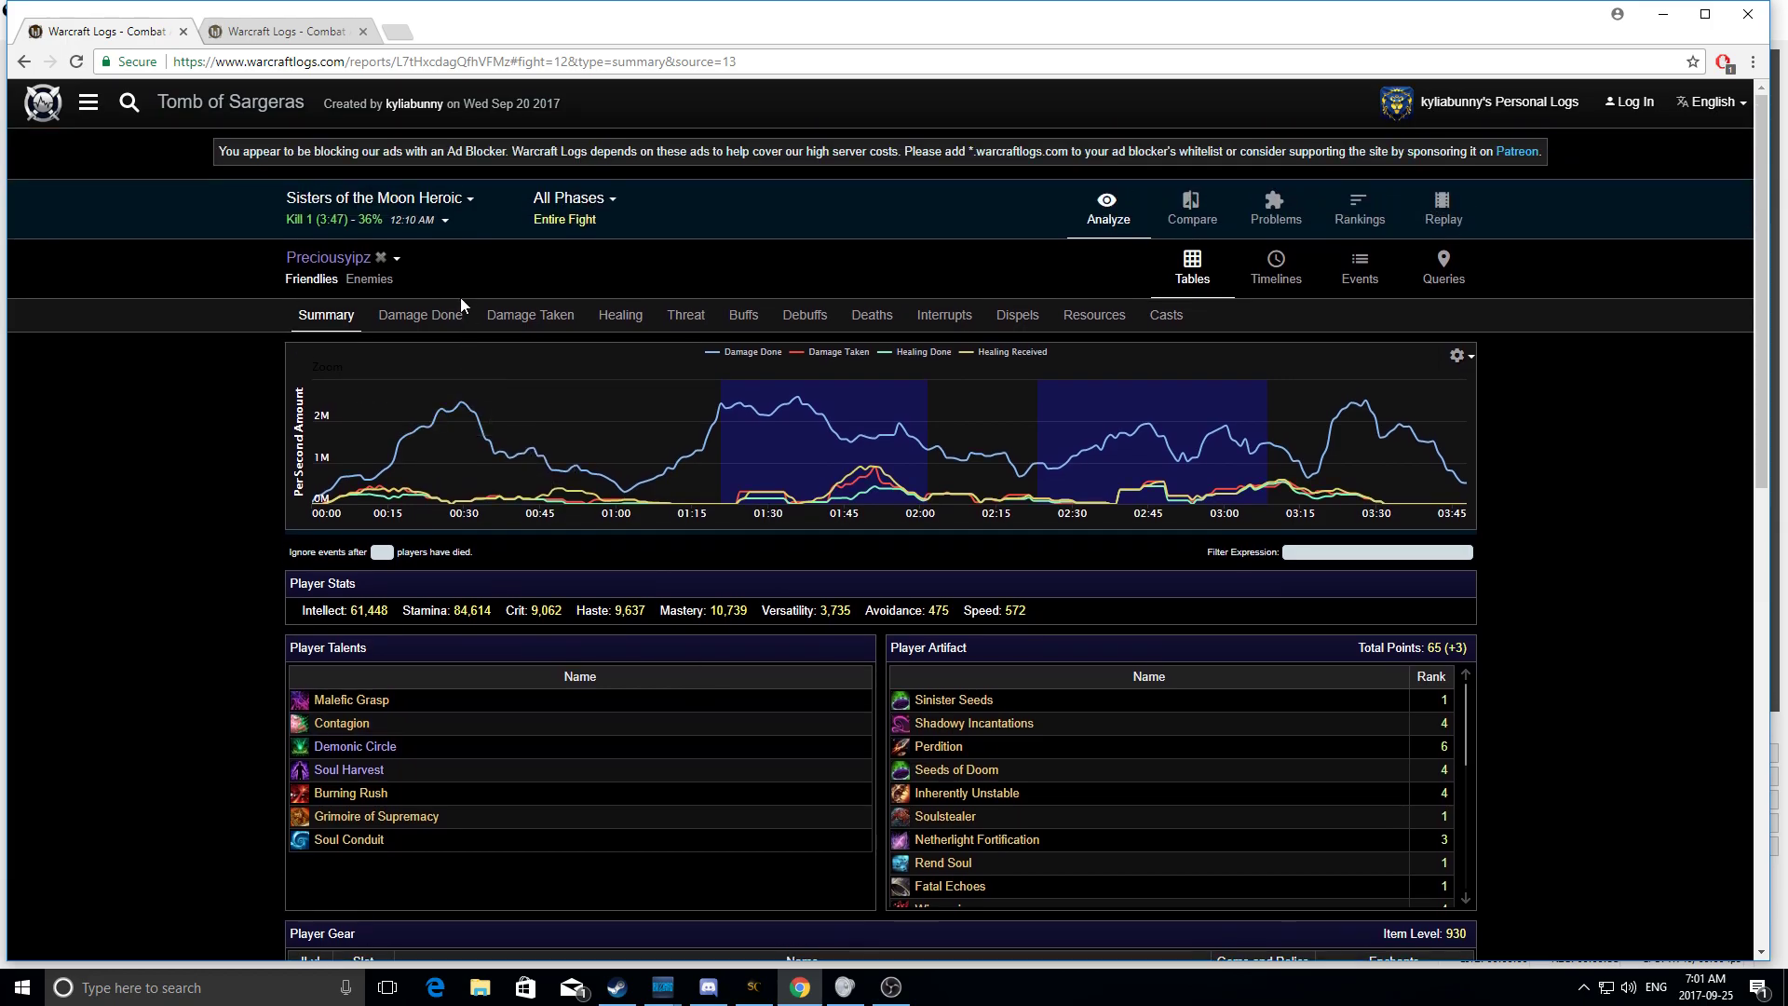
left_click(423, 316)
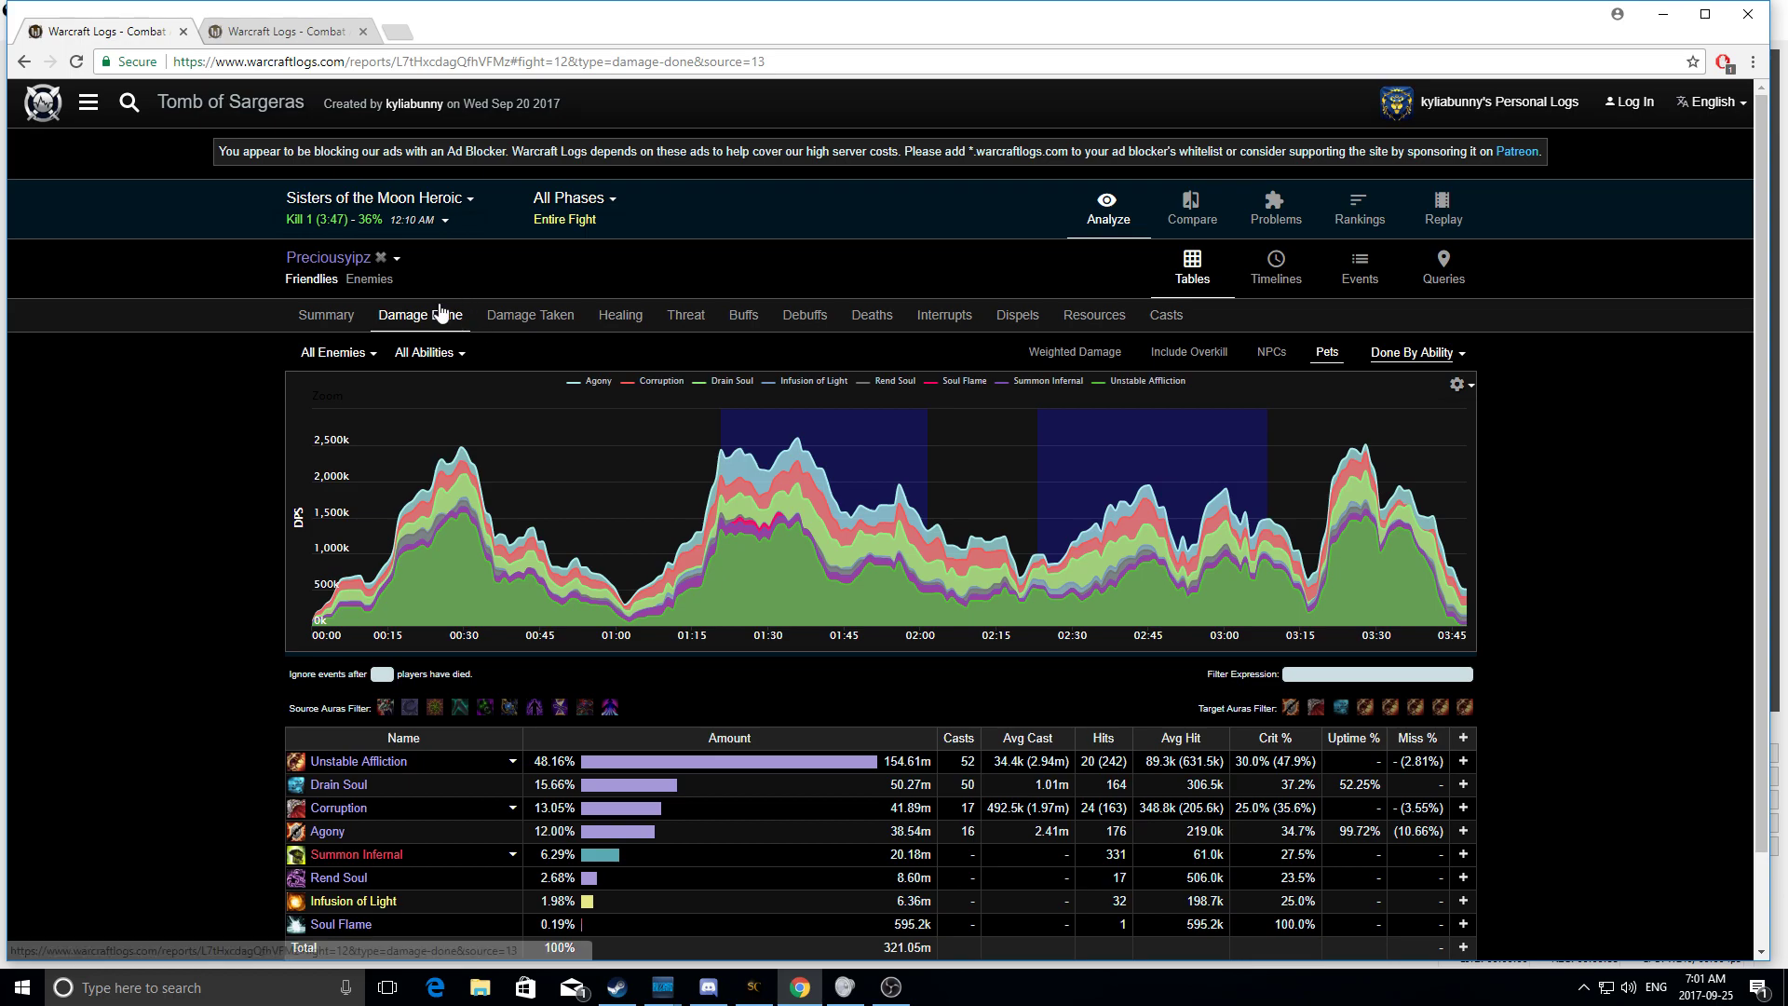
key("ctrl+Tab")
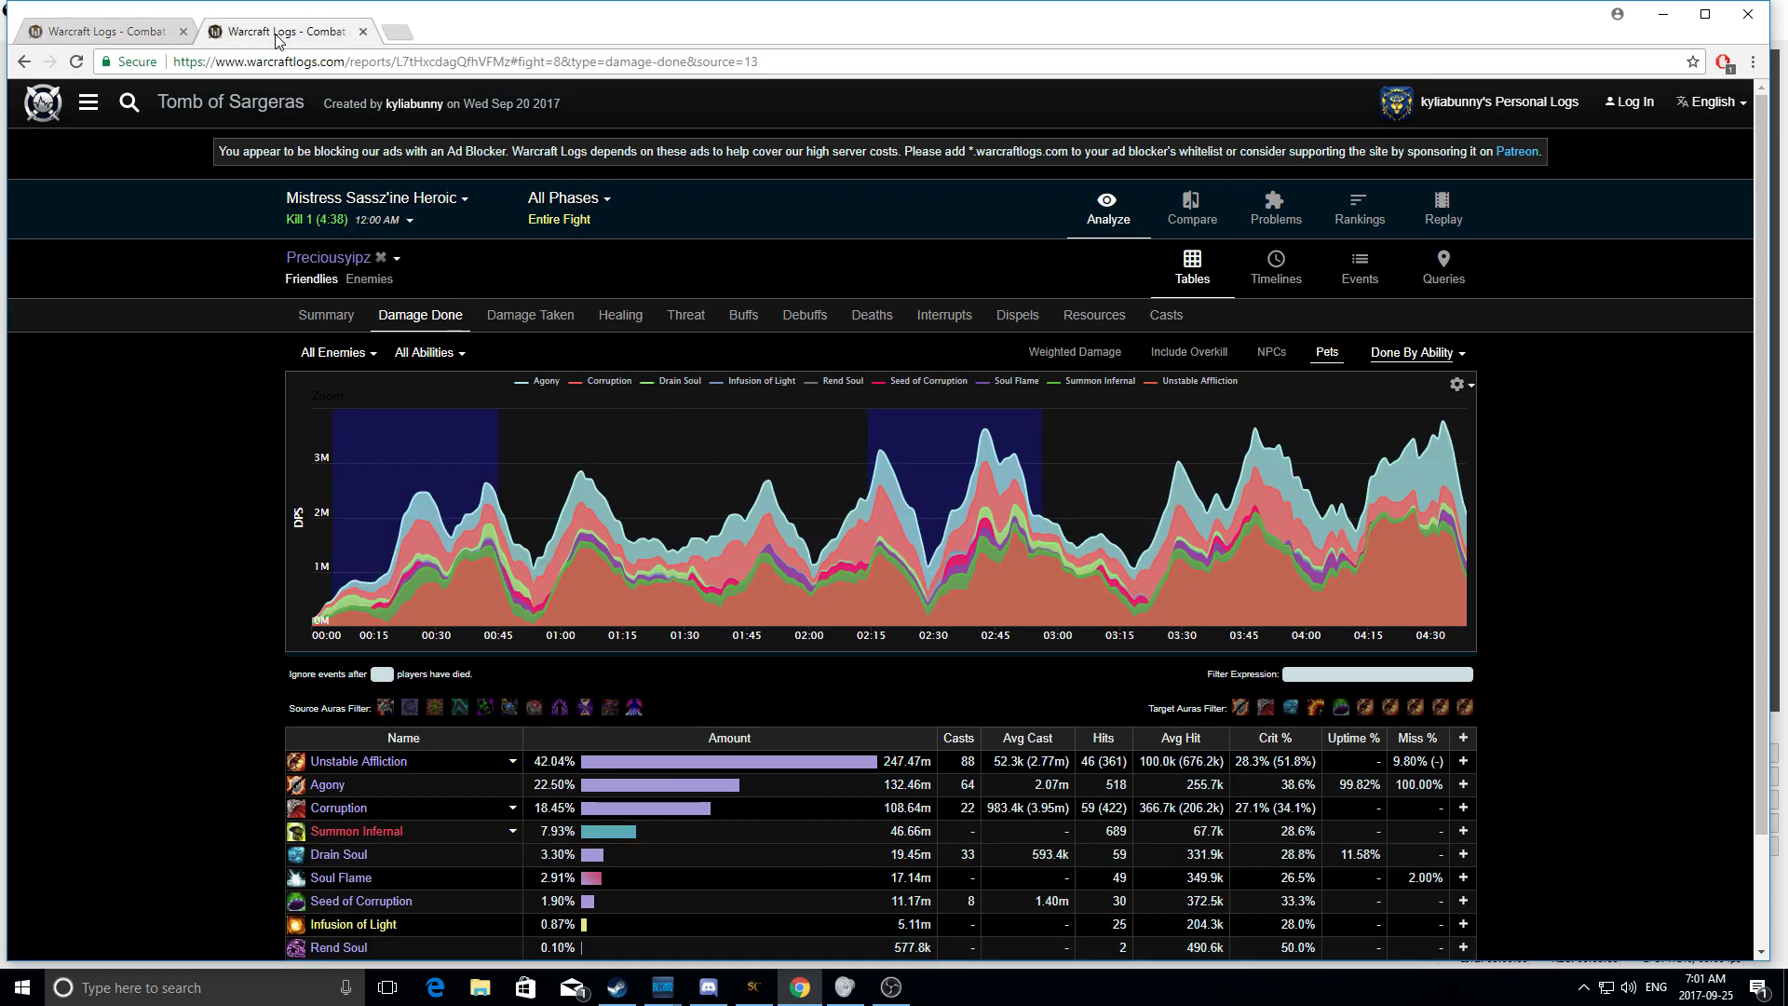
left_click(381, 258)
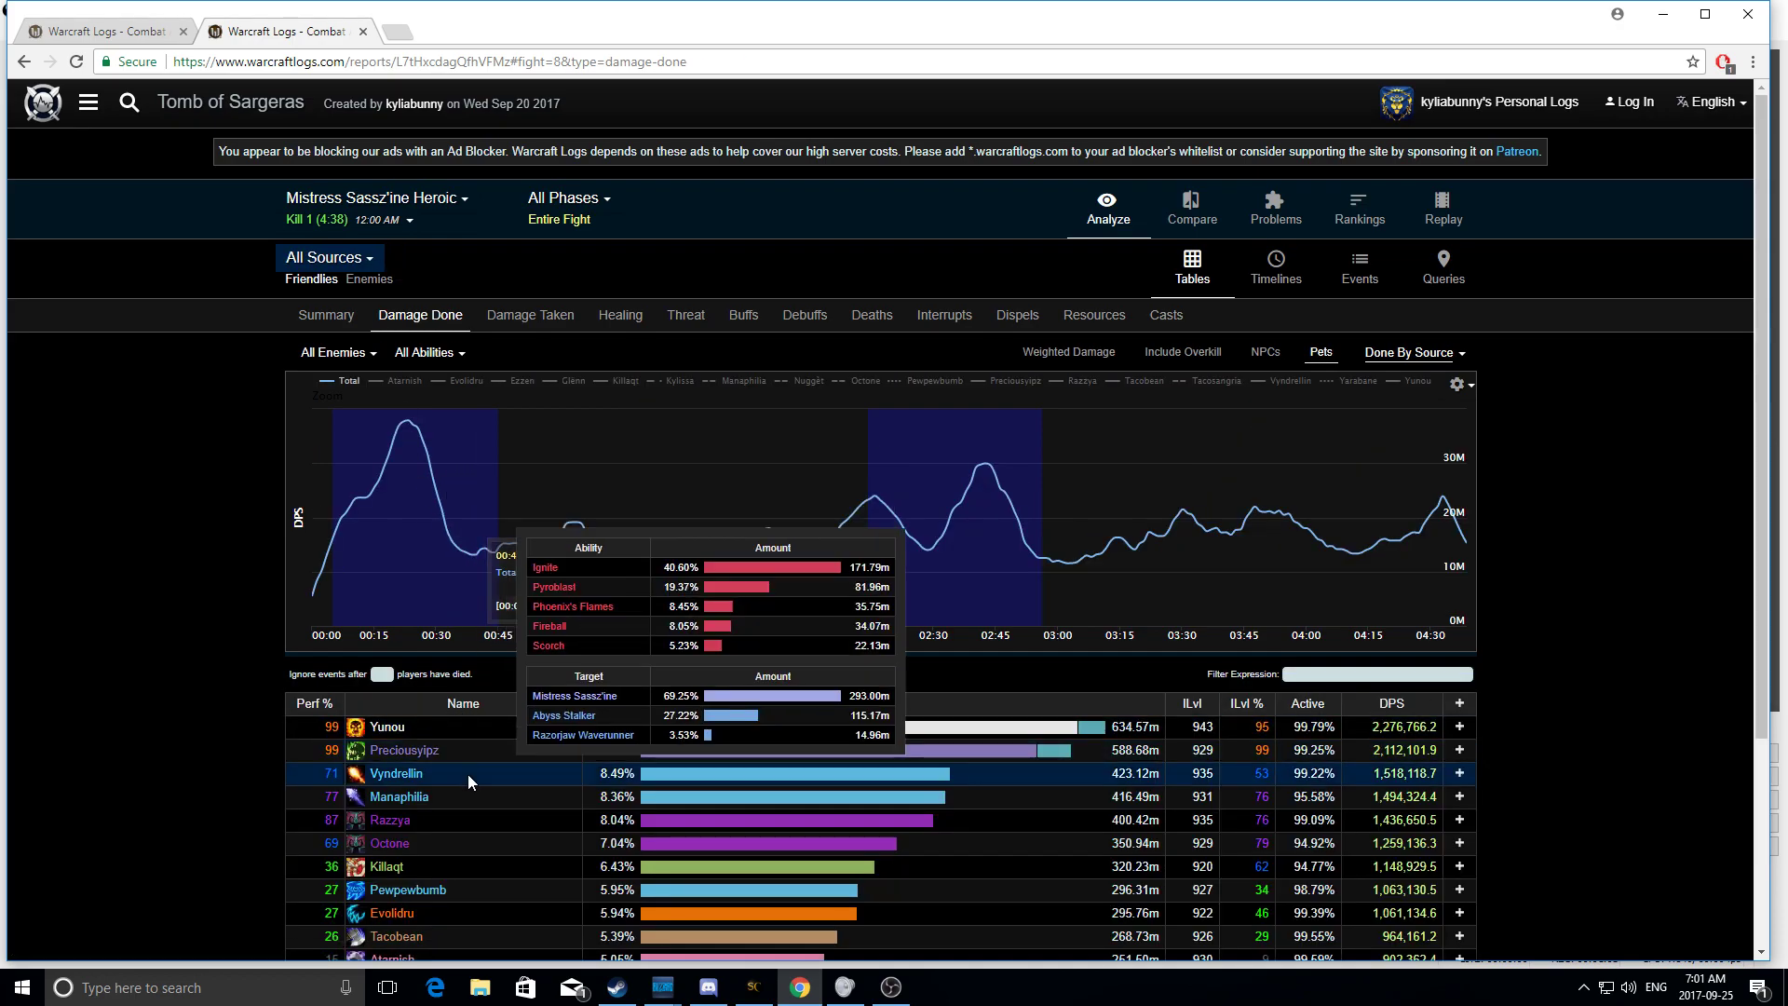
left_click(405, 750)
left_click(347, 315)
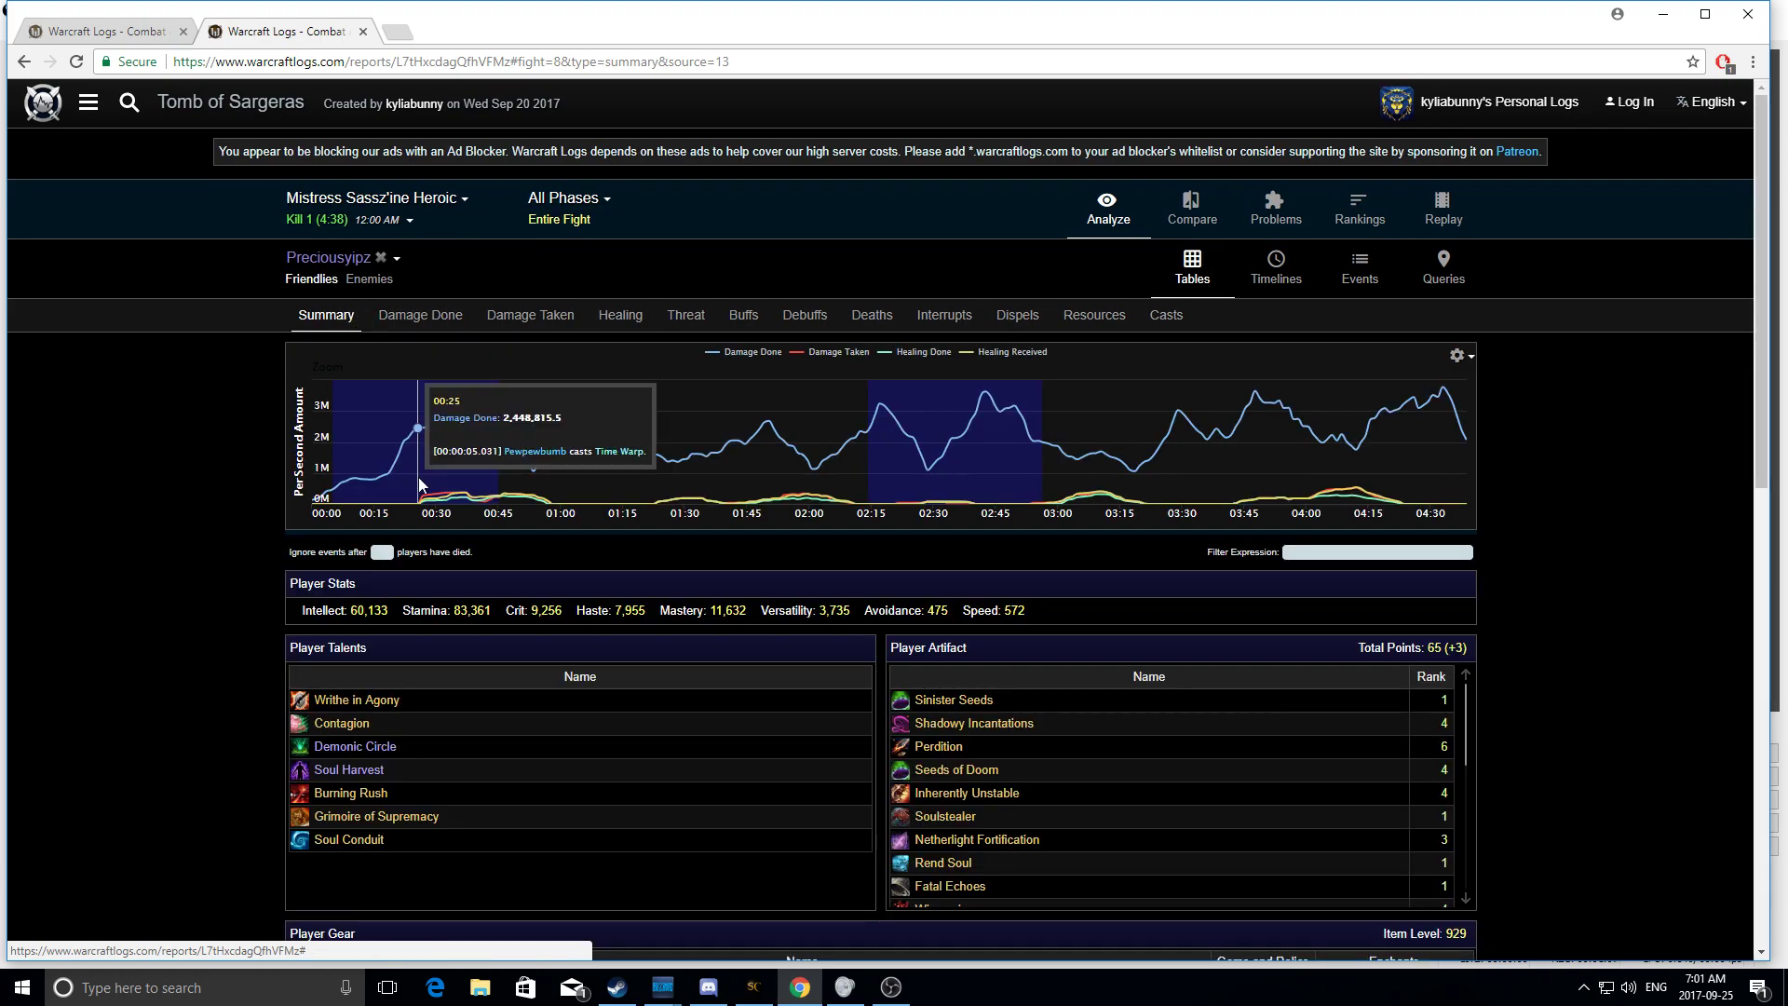
scroll(415, 559, "down", 1)
left_click(407, 235)
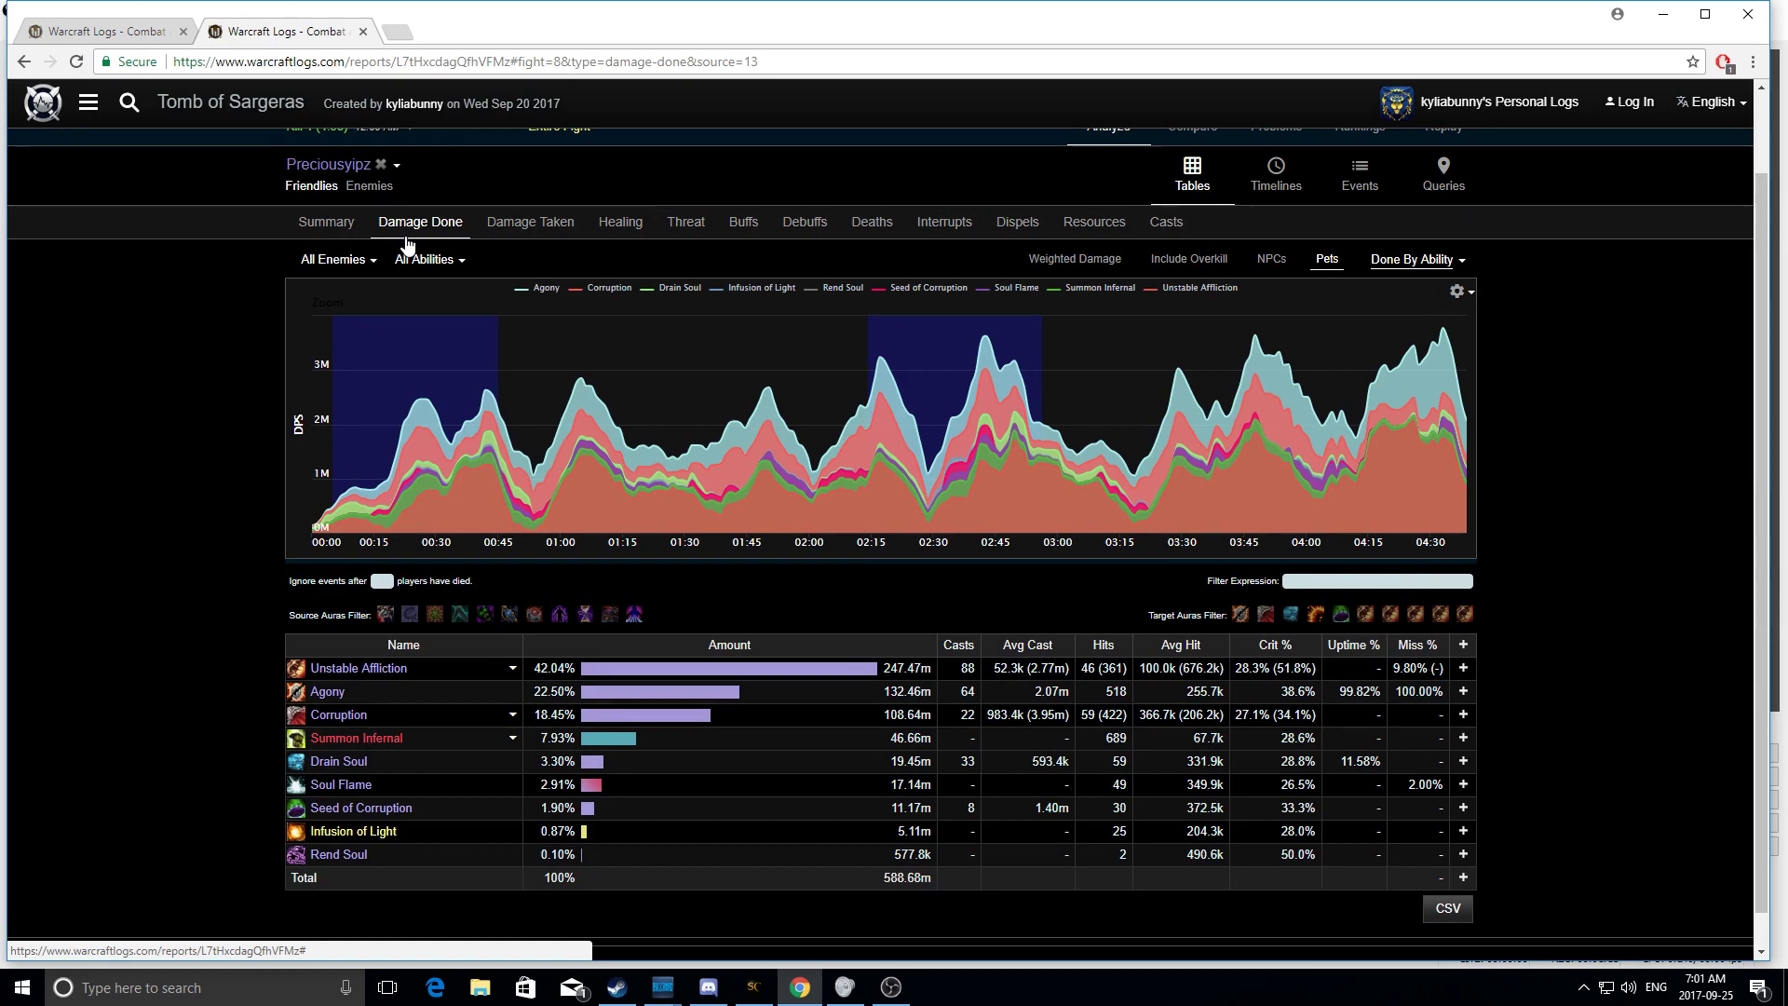
Step: Return to the Sisters of the Moon Damage Done table (321.05m total, Unstable Affliction 48.16%)
left_click(115, 39)
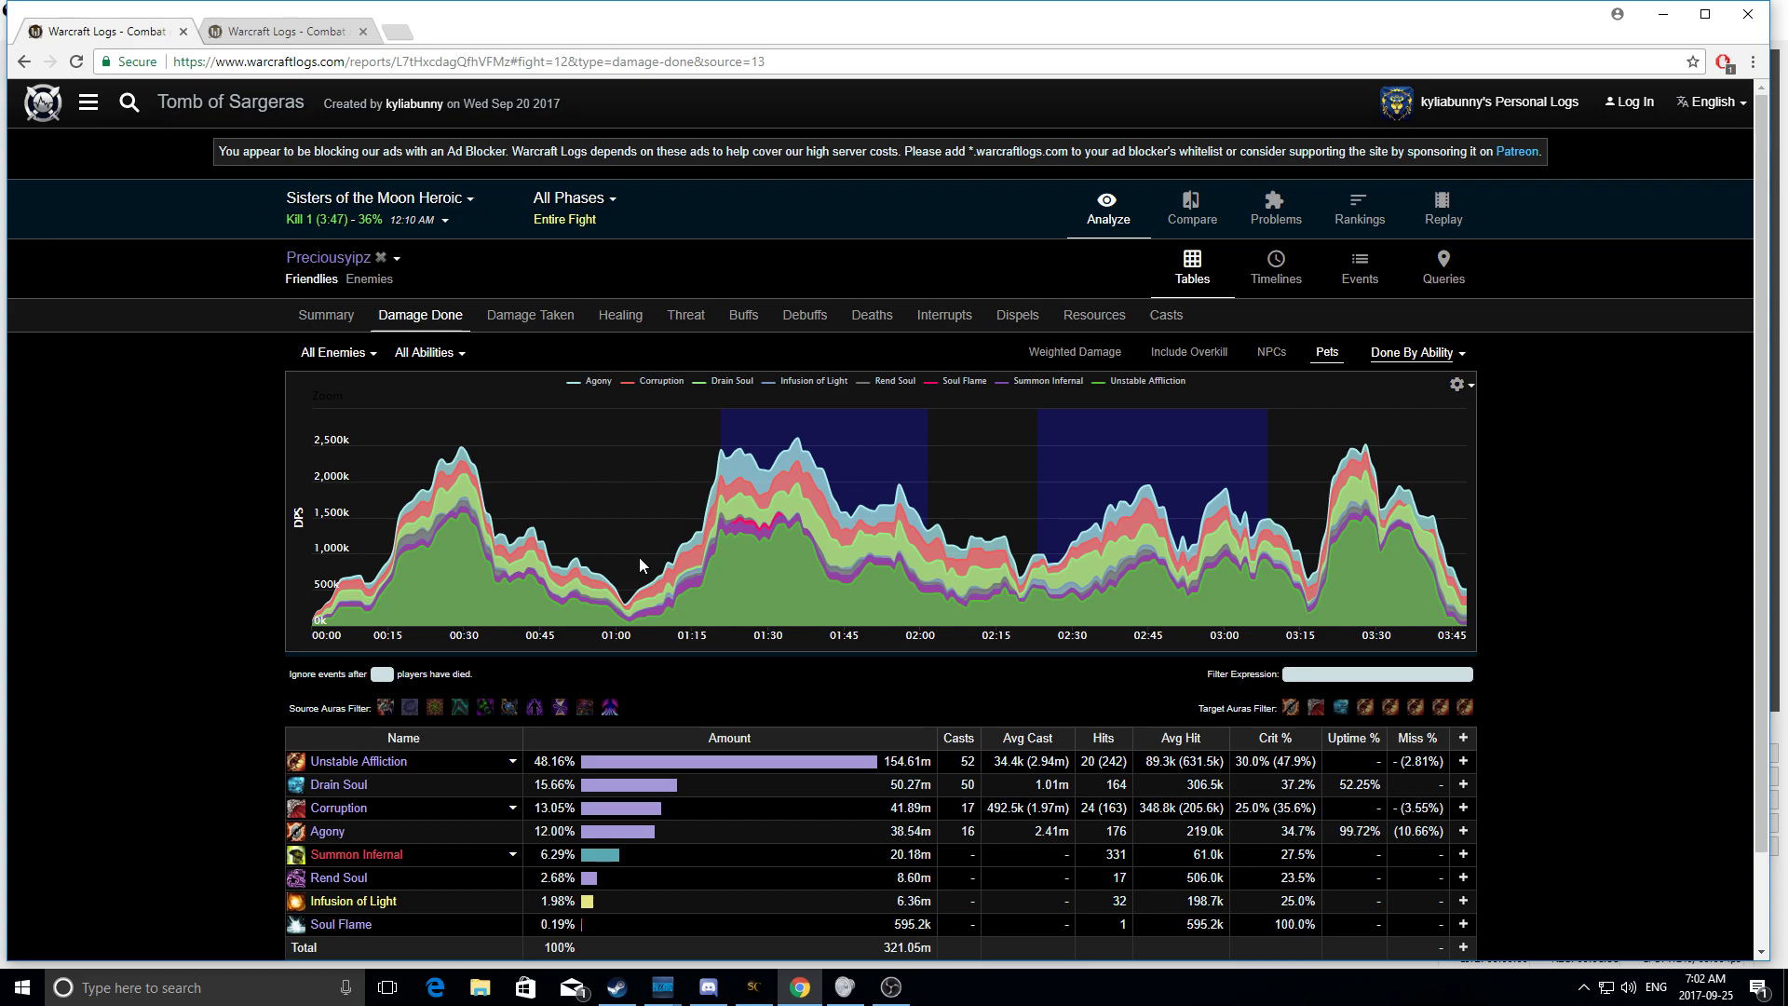
Step: Graph the warlock's Soul Shards, showing Agony 29 and Soul Conduit 14 gains
left_click(1085, 317)
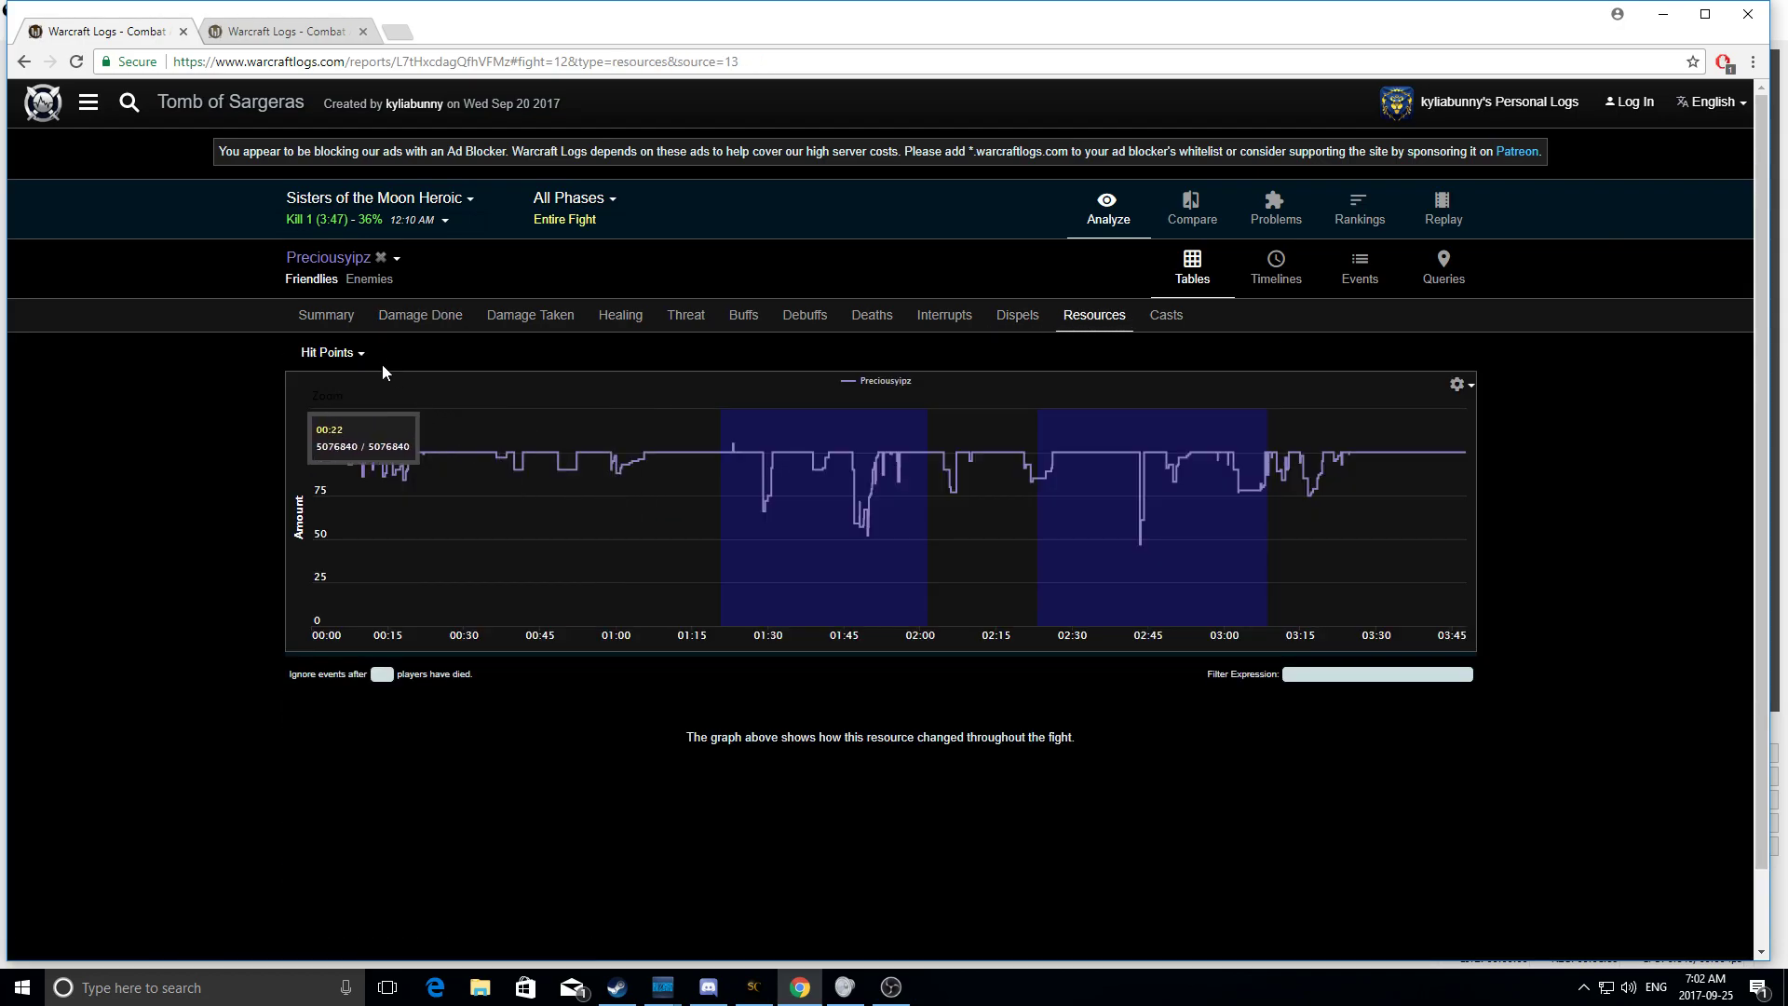
left_click(333, 353)
left_click(331, 487)
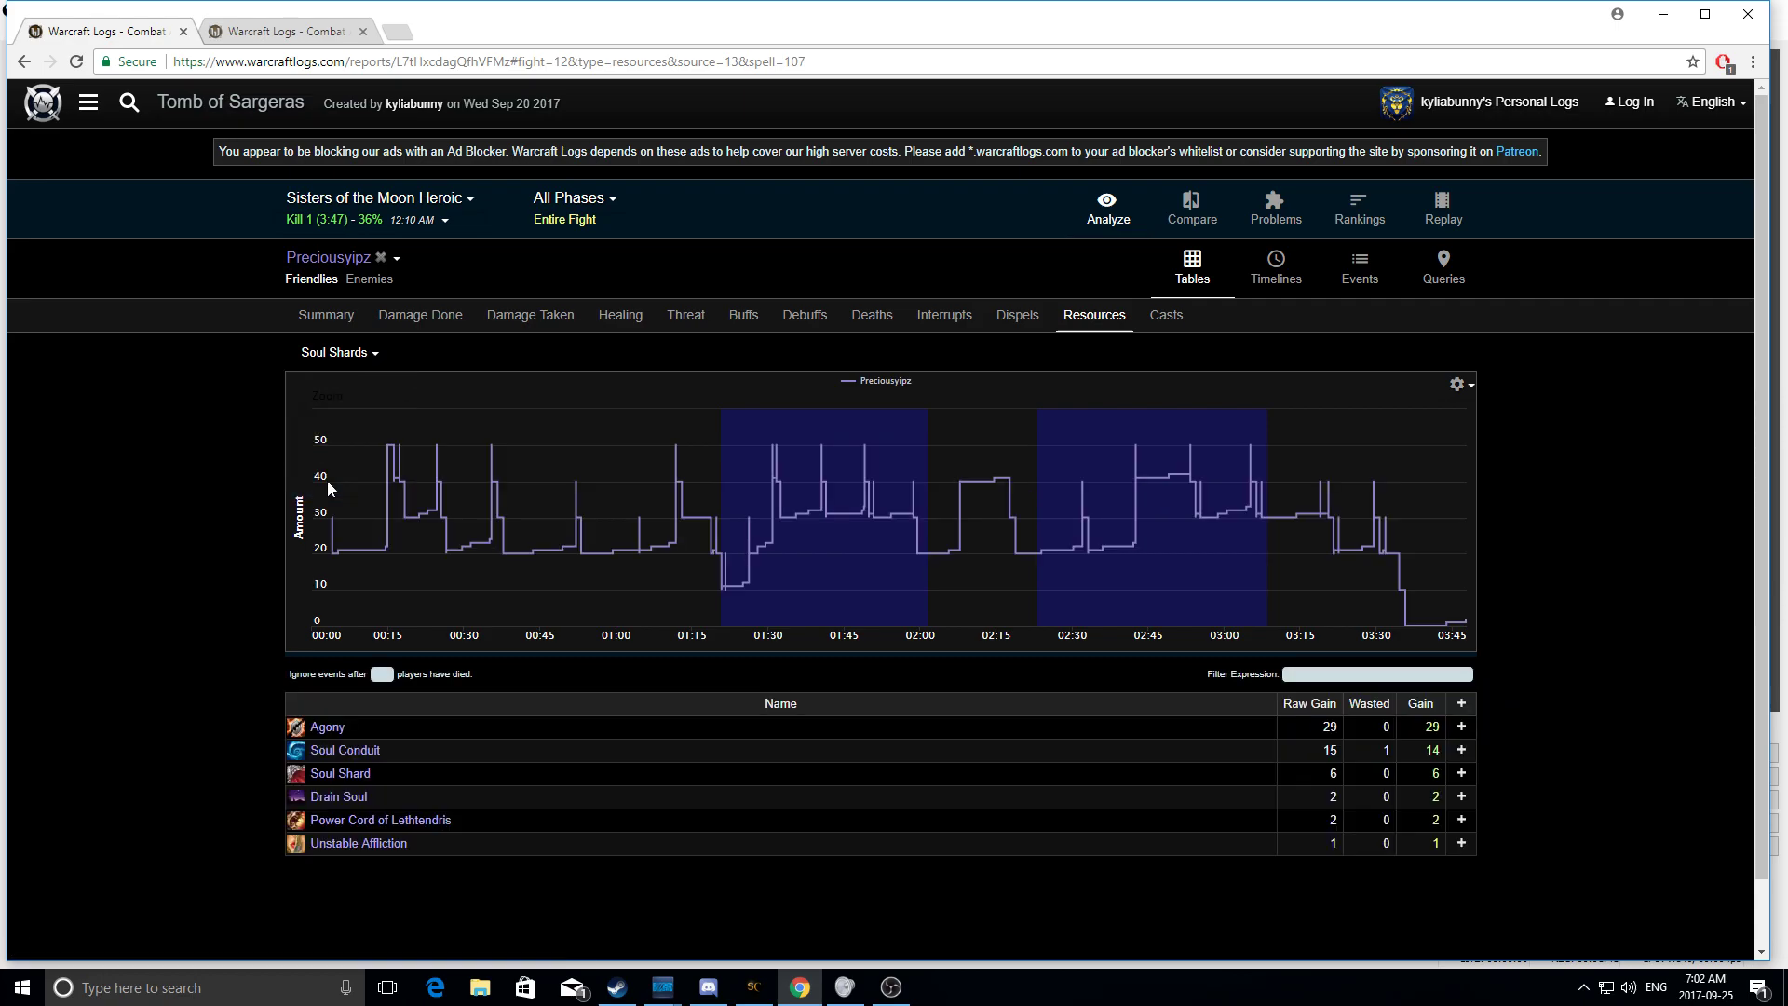
mouse_move(352, 501)
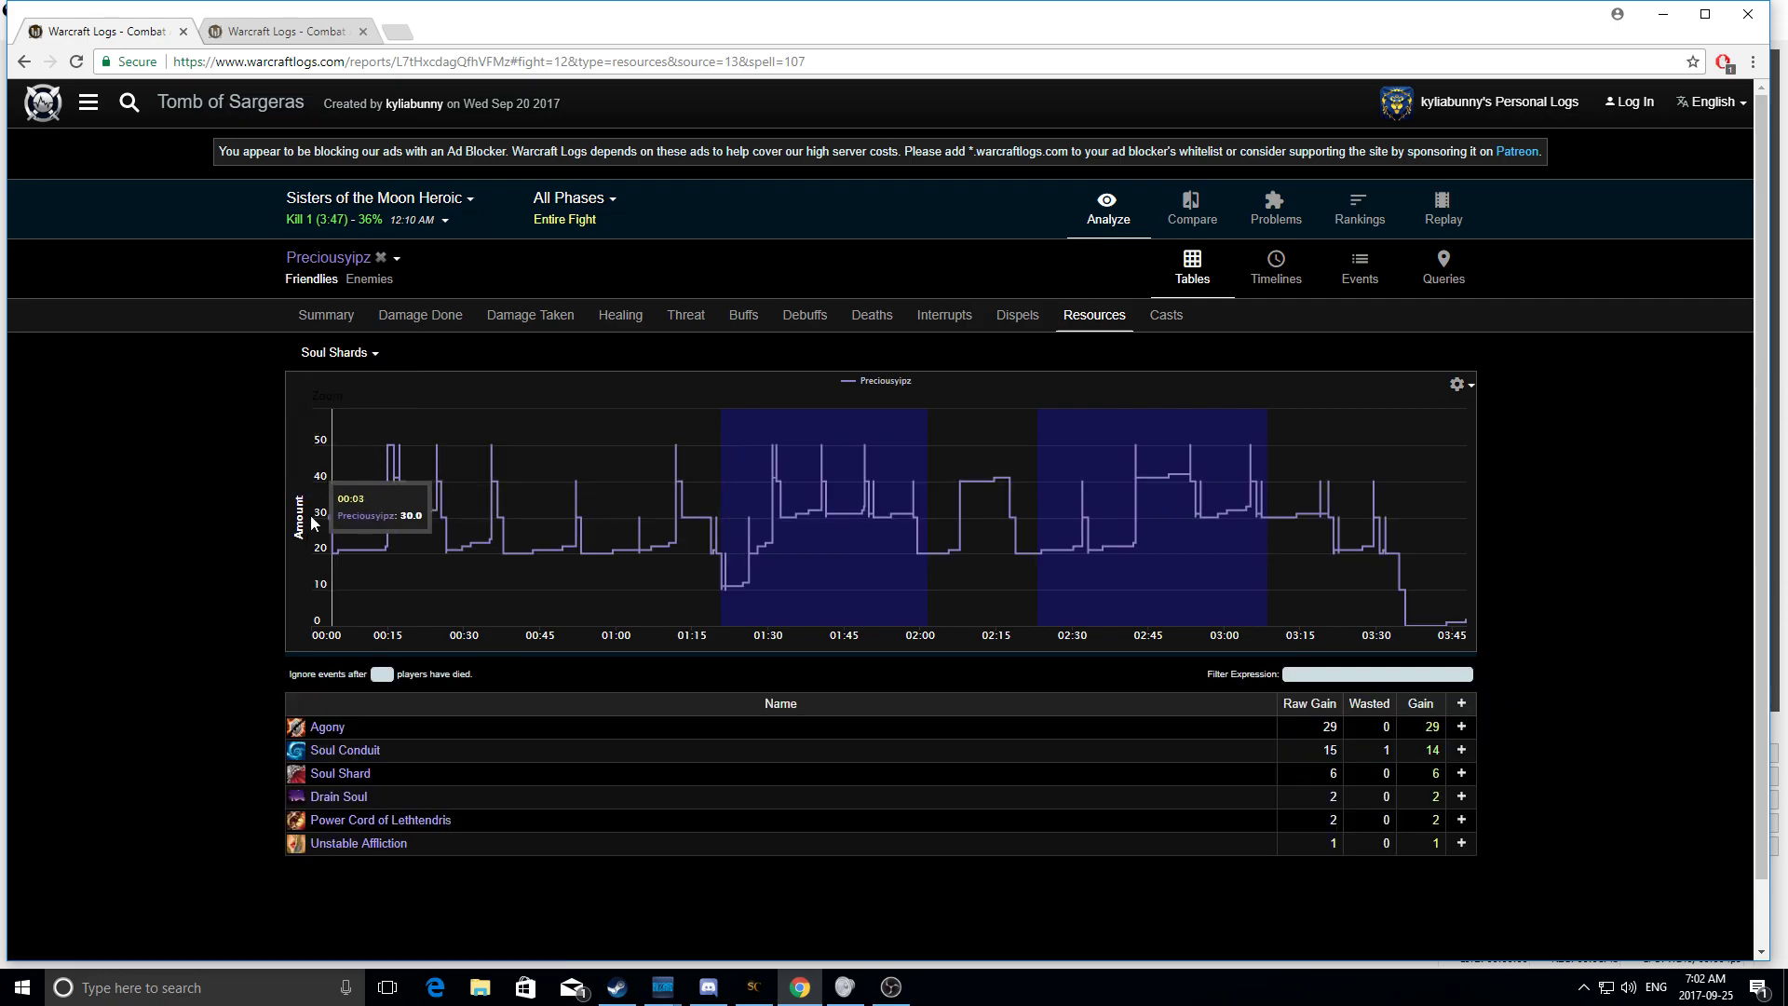
left_click(340, 352)
left_click(205, 574)
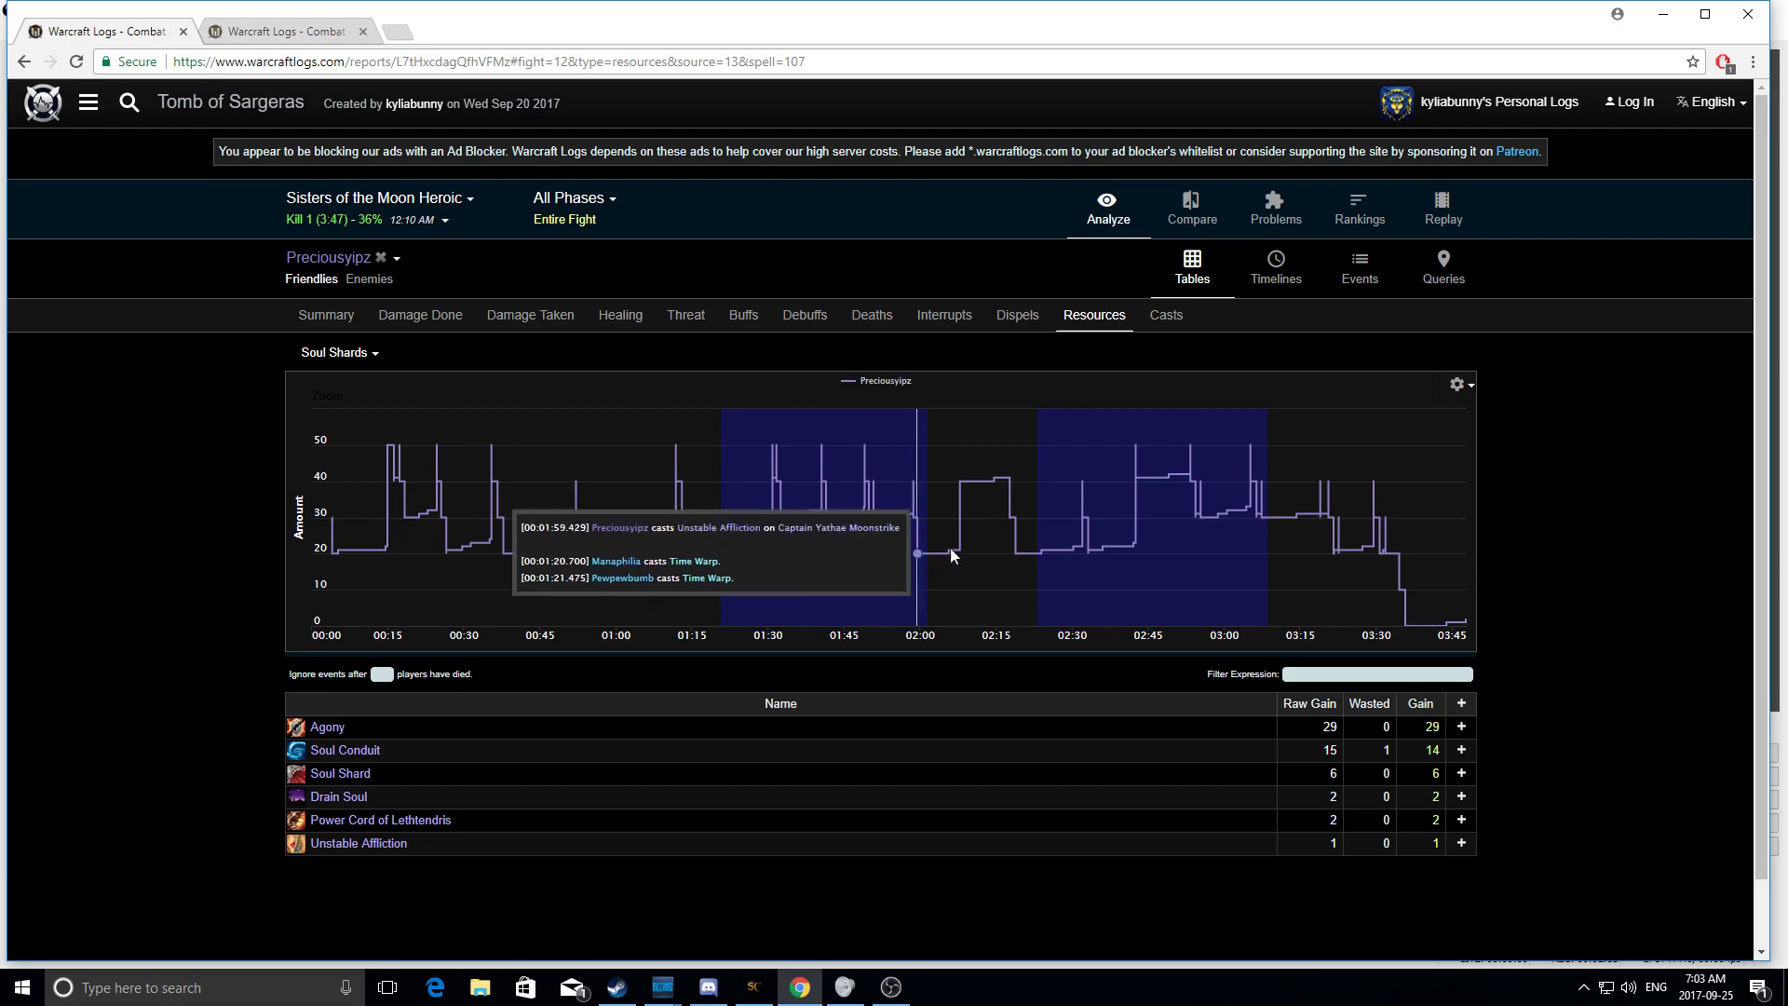
Step: Zoom the warlock's casts chart to 1:22–2:47, showing 61 casts
left_click(1181, 328)
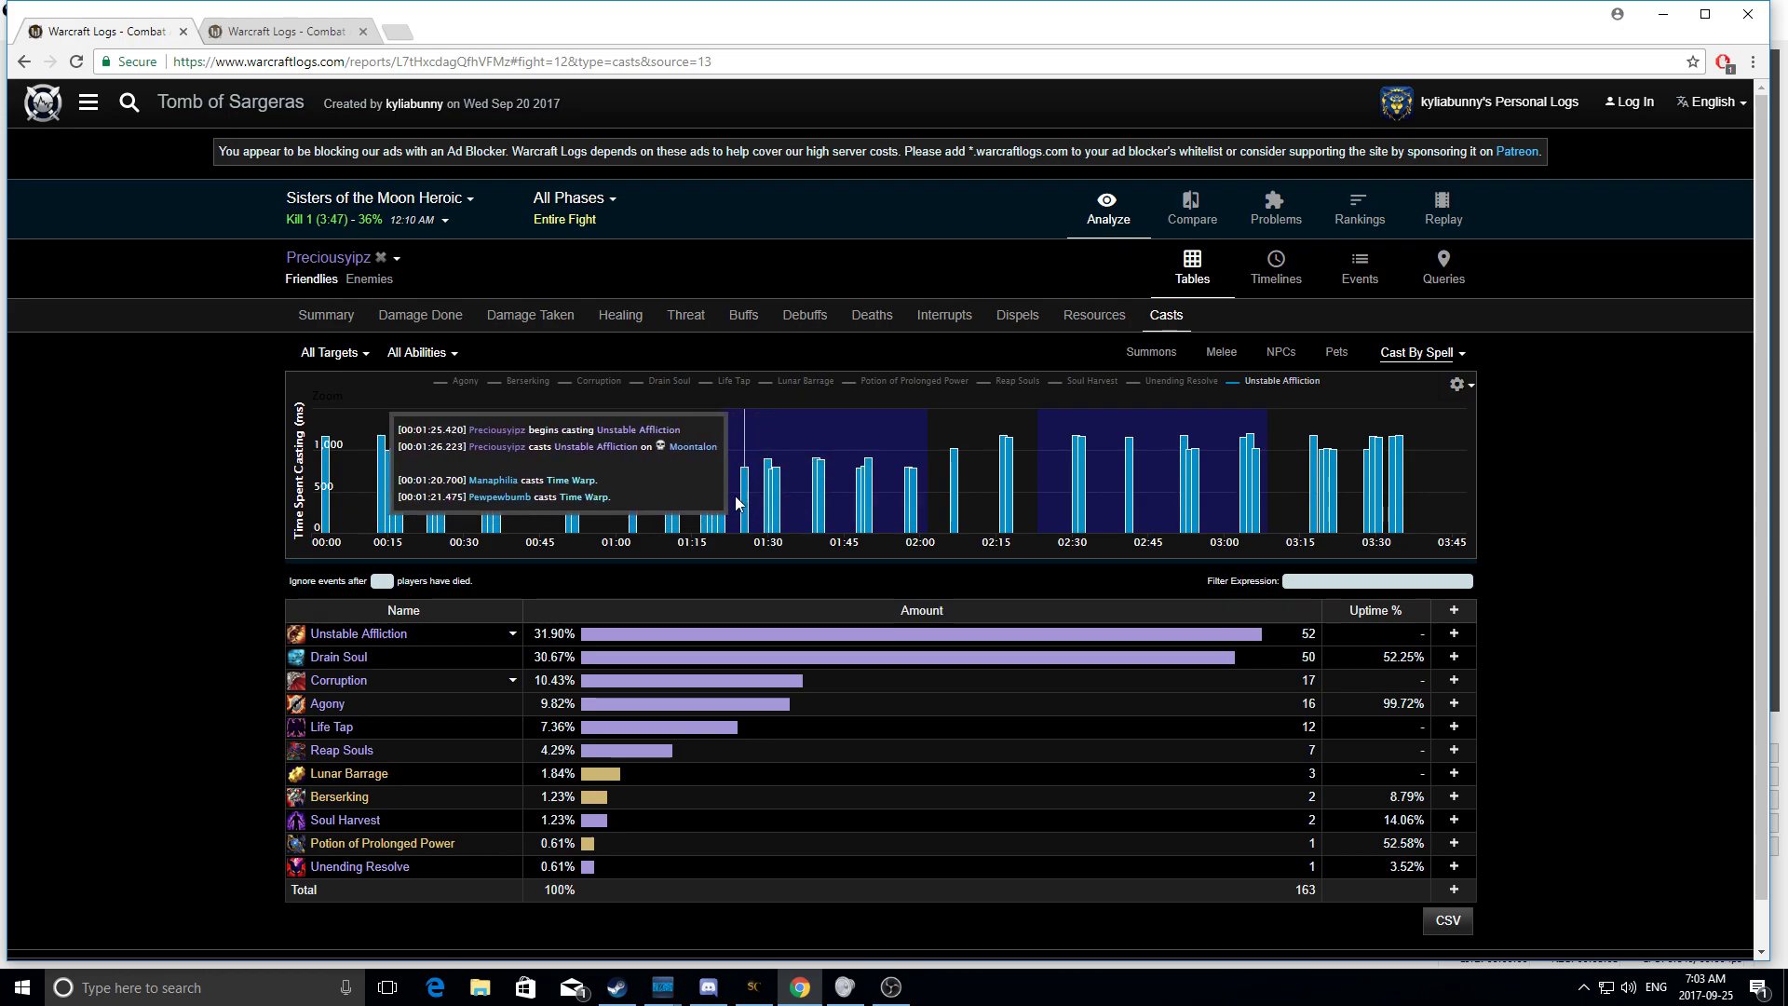
left_click_drag(1123, 495, 1161, 503)
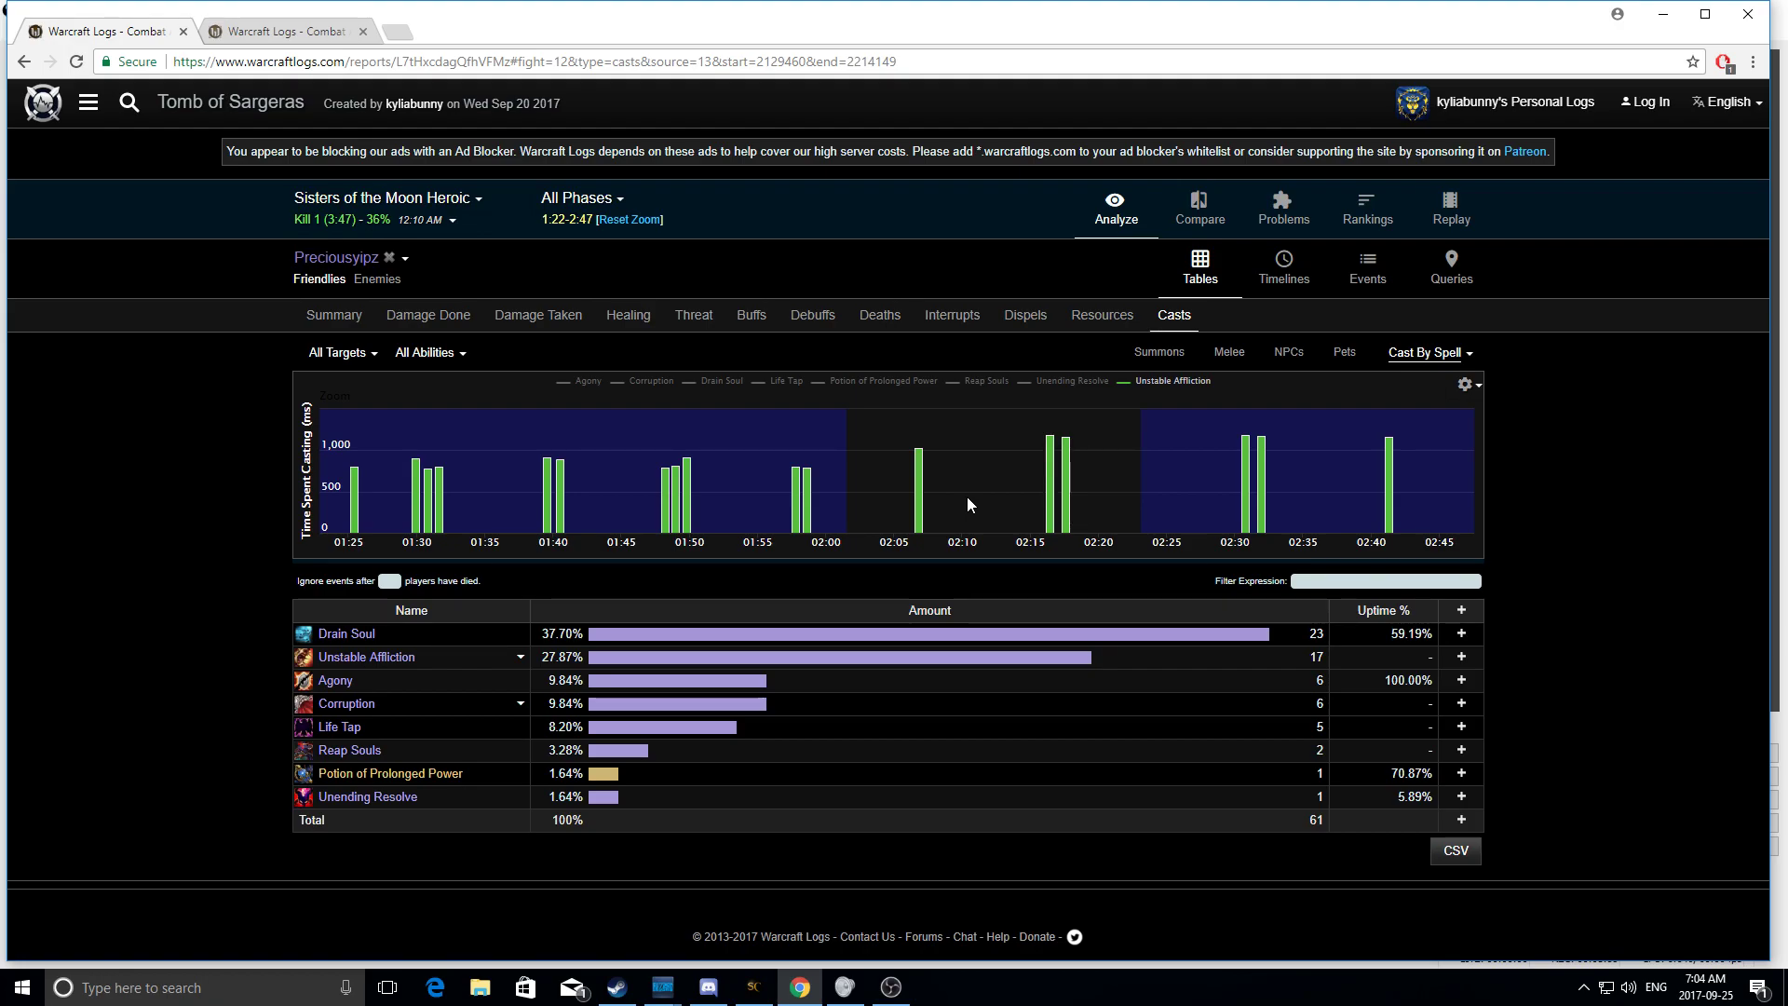
Step: Graph Soul Shards again and reset the zoom to the entire fight
left_click(1102, 315)
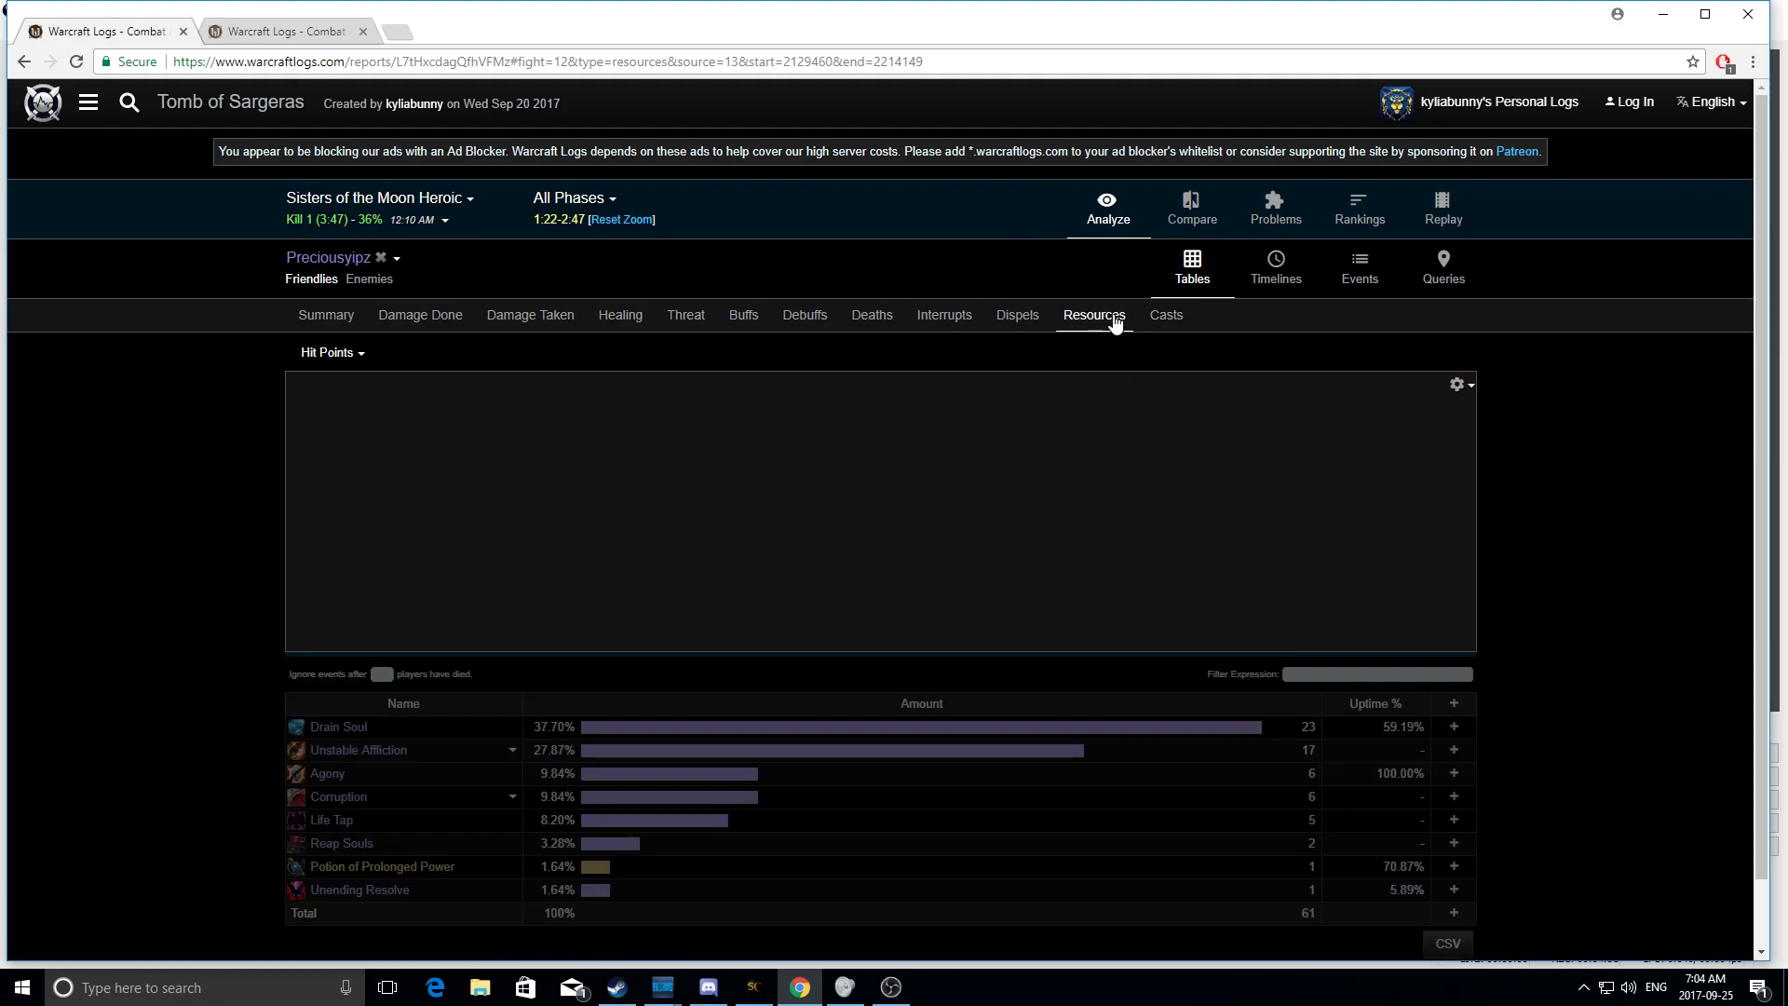
left_click(354, 354)
left_click(334, 487)
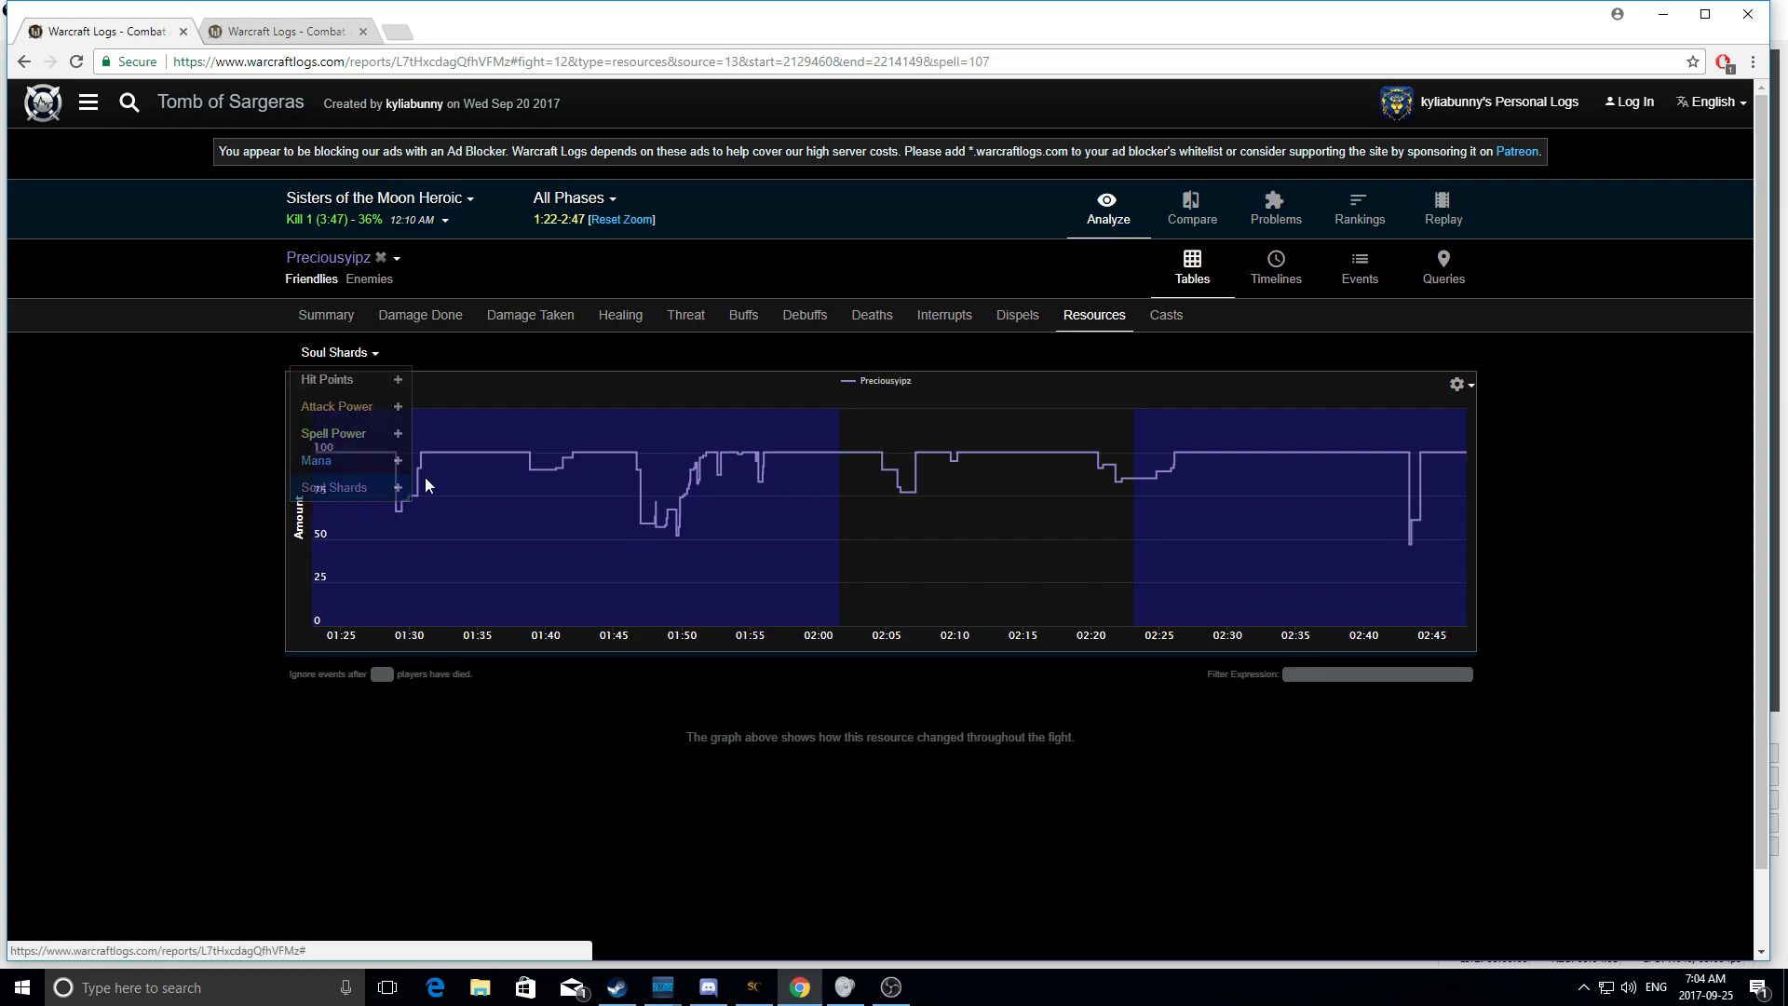
left_click(590, 214)
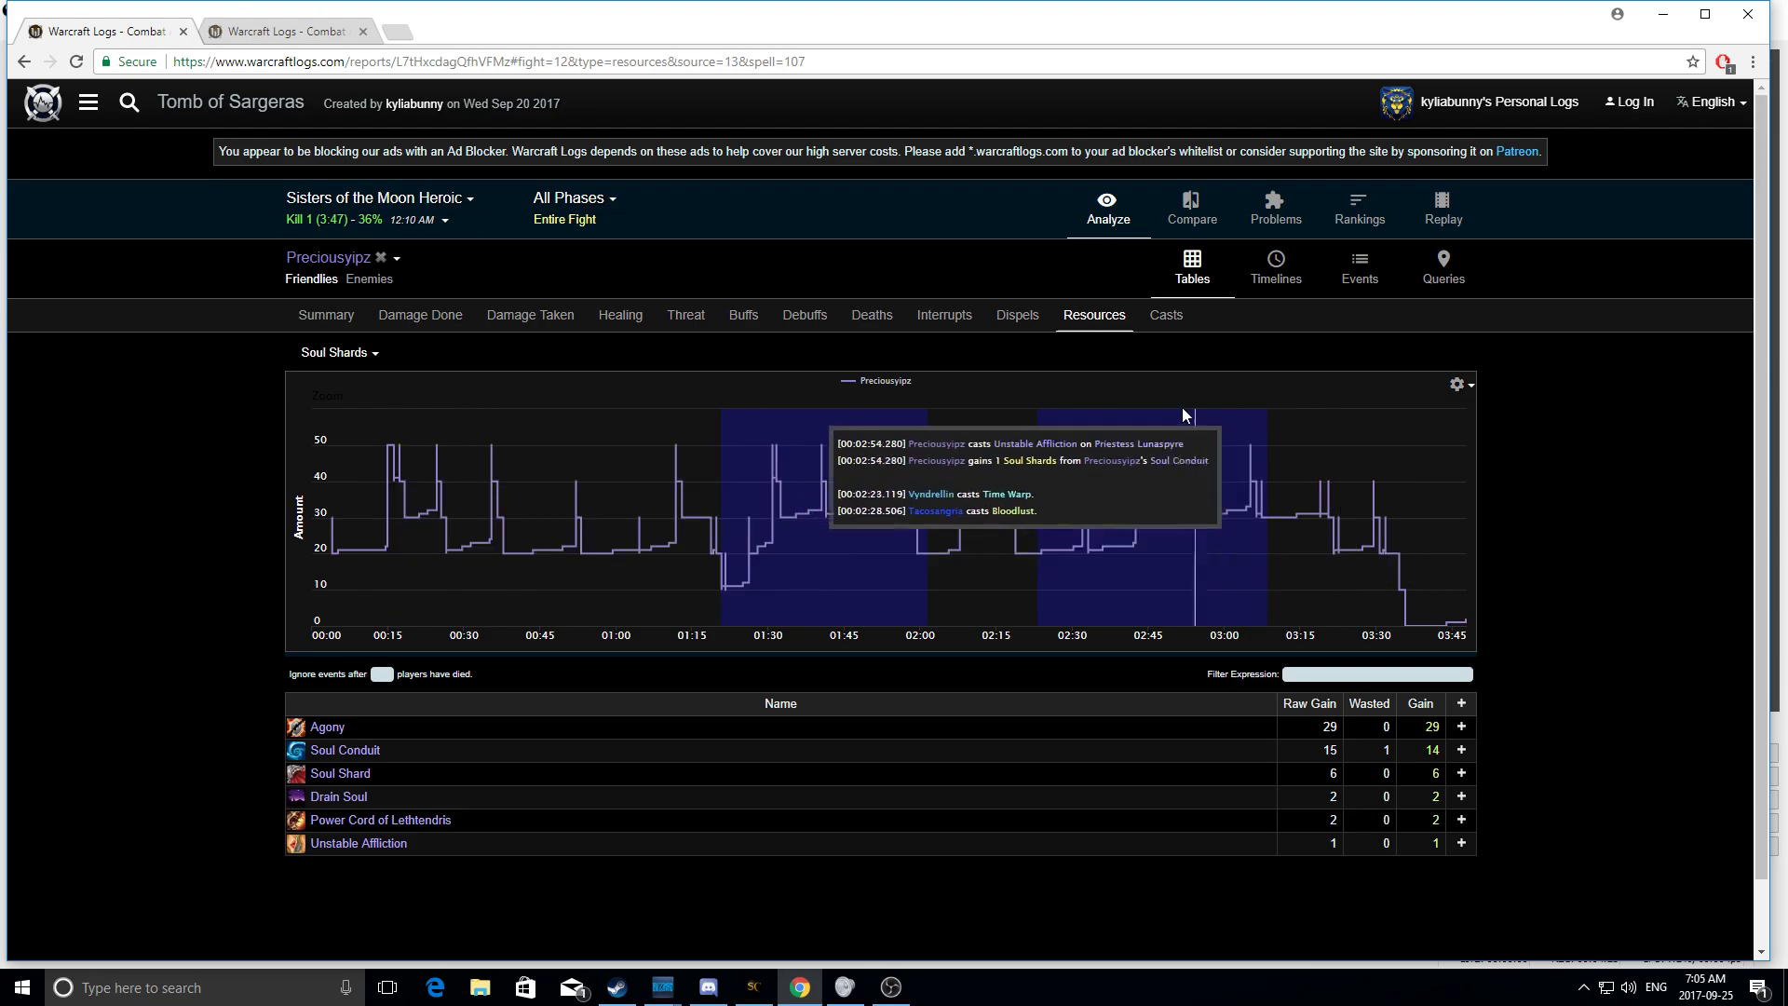
Step: Compare Casts and Damage Done, then open Buffs showing Tormented Souls 85.41% uptime
left_click(1166, 315)
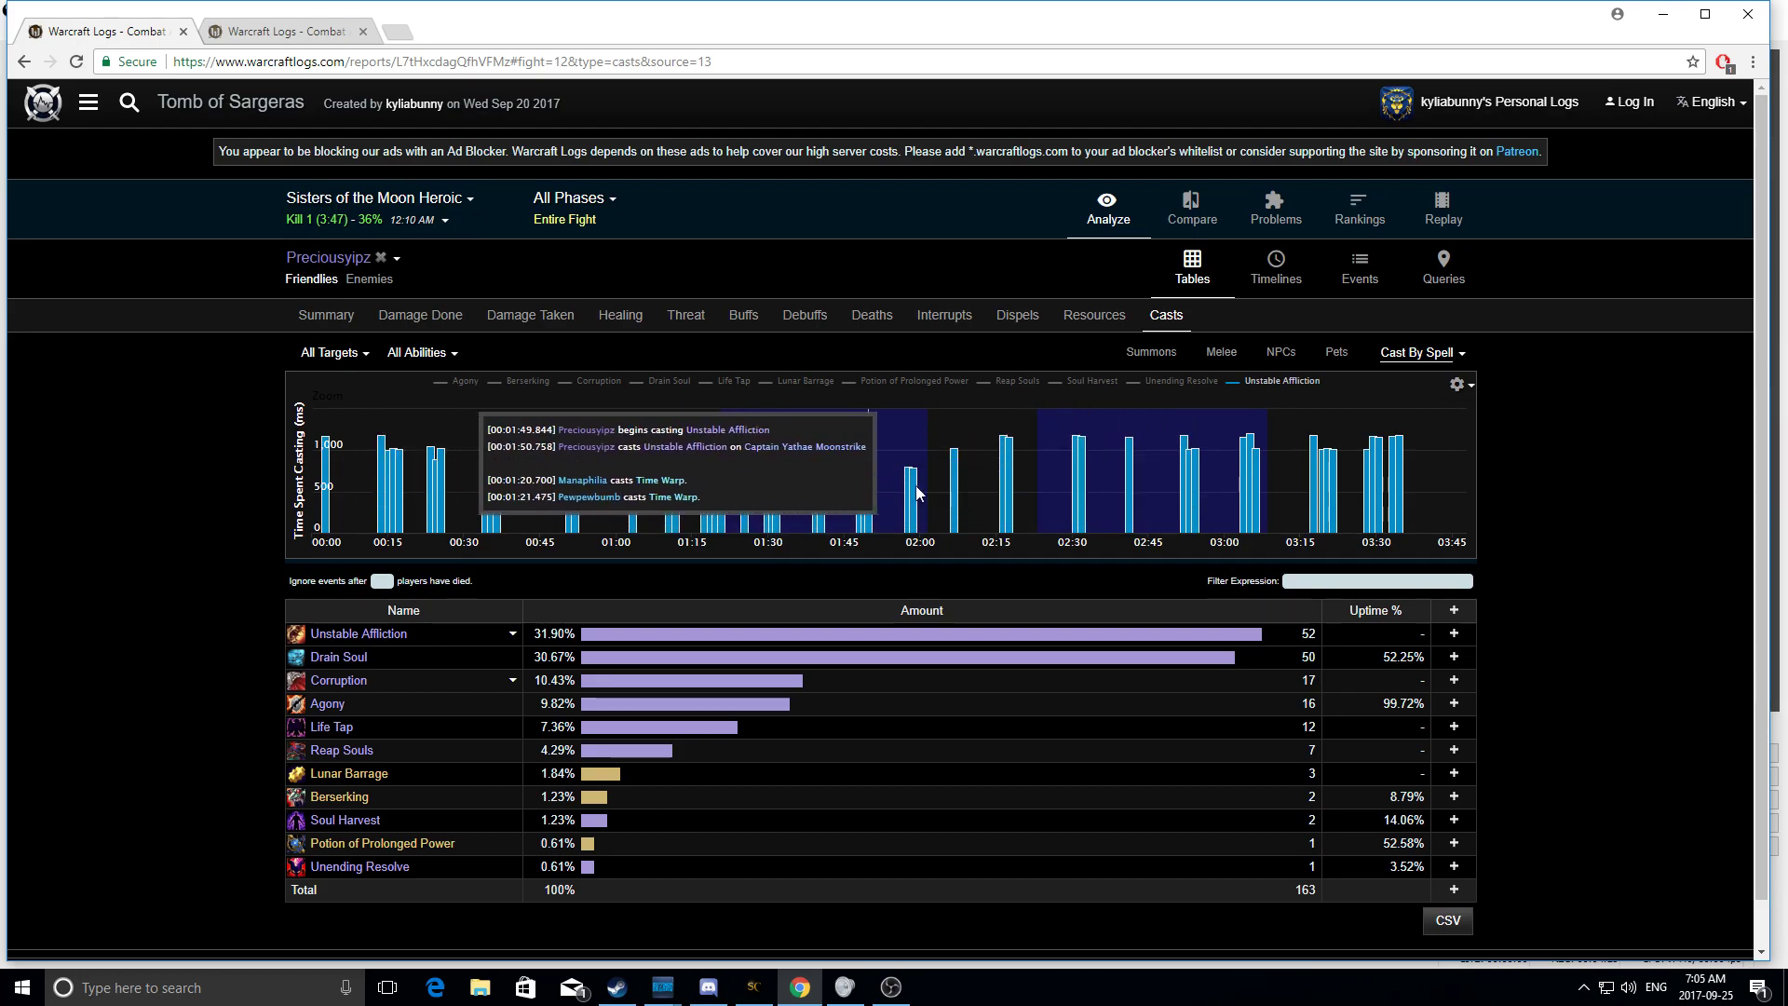
left_click(420, 315)
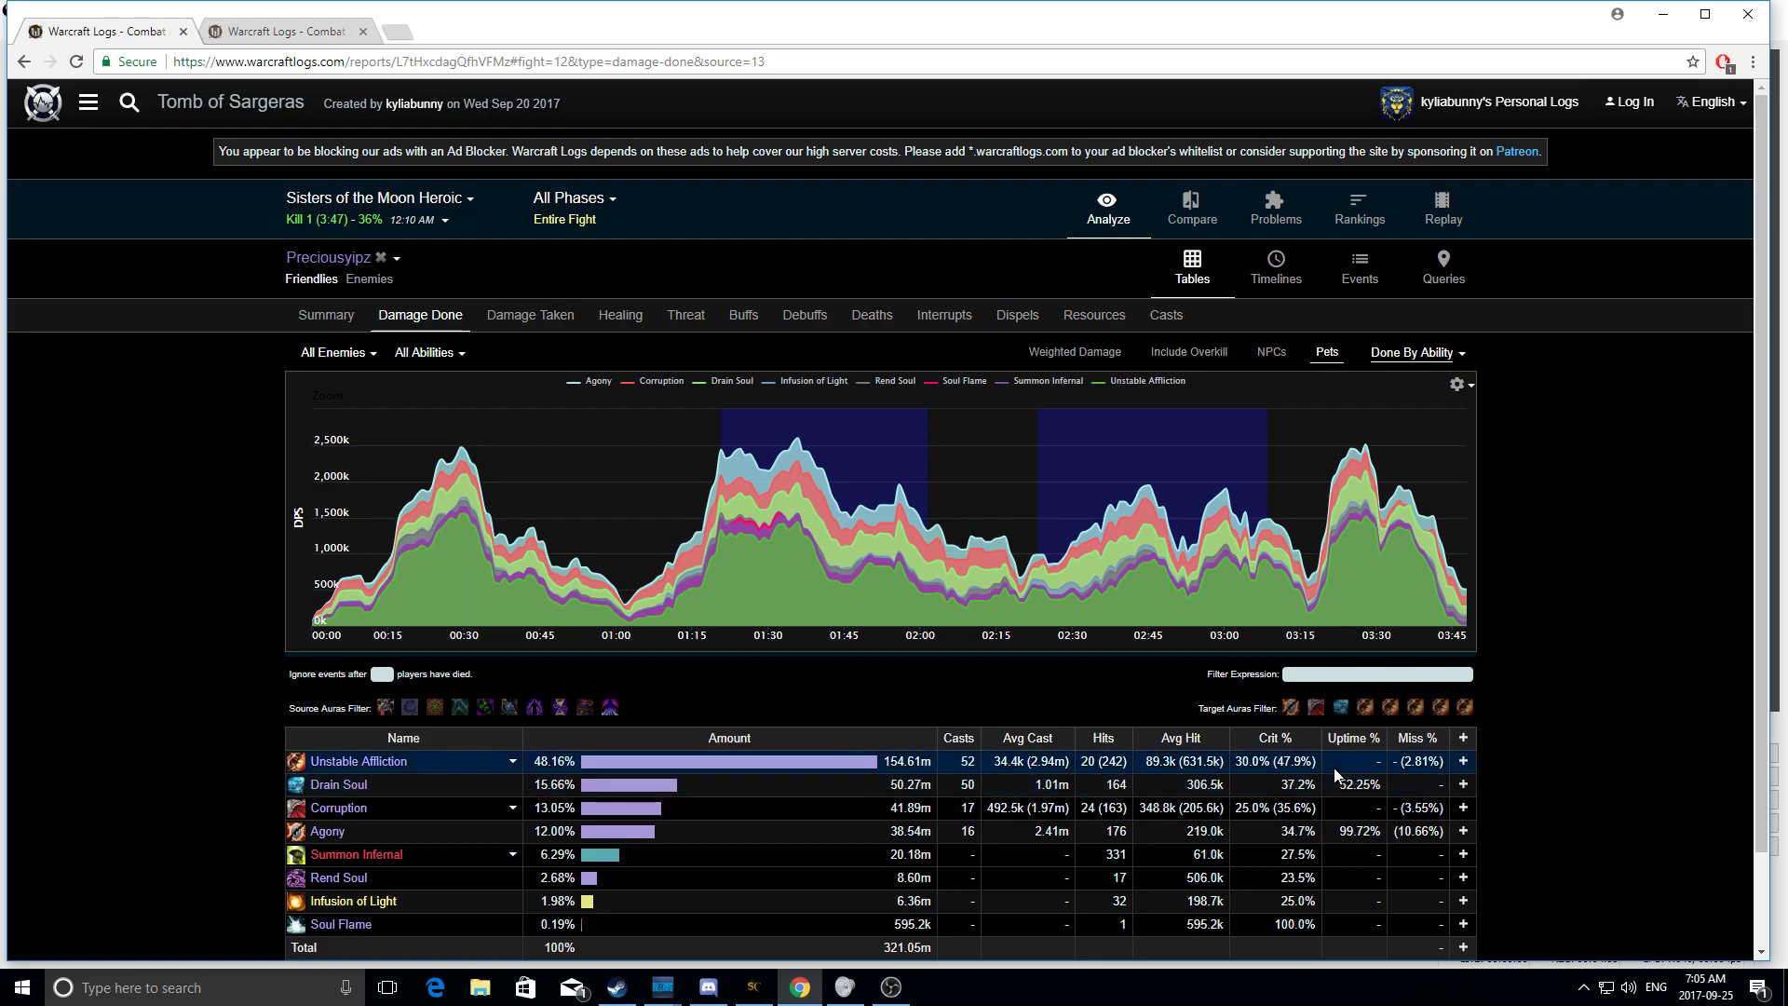
left_click(1167, 315)
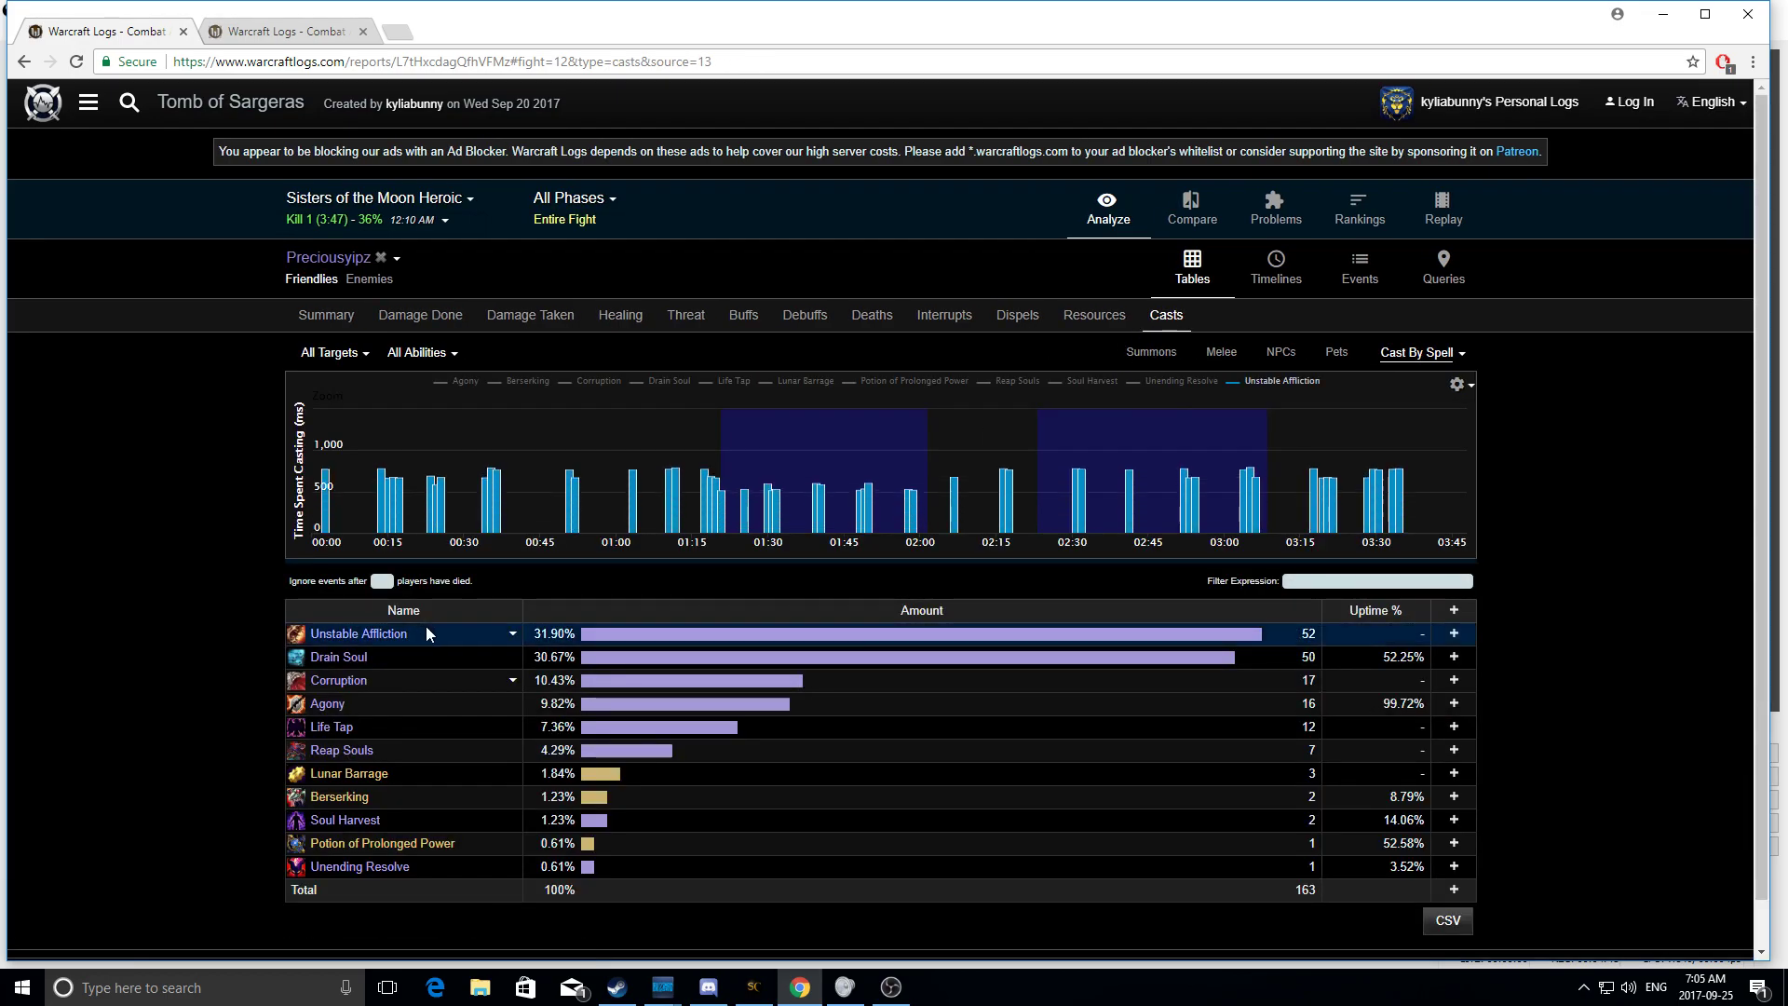
mouse_move(382, 750)
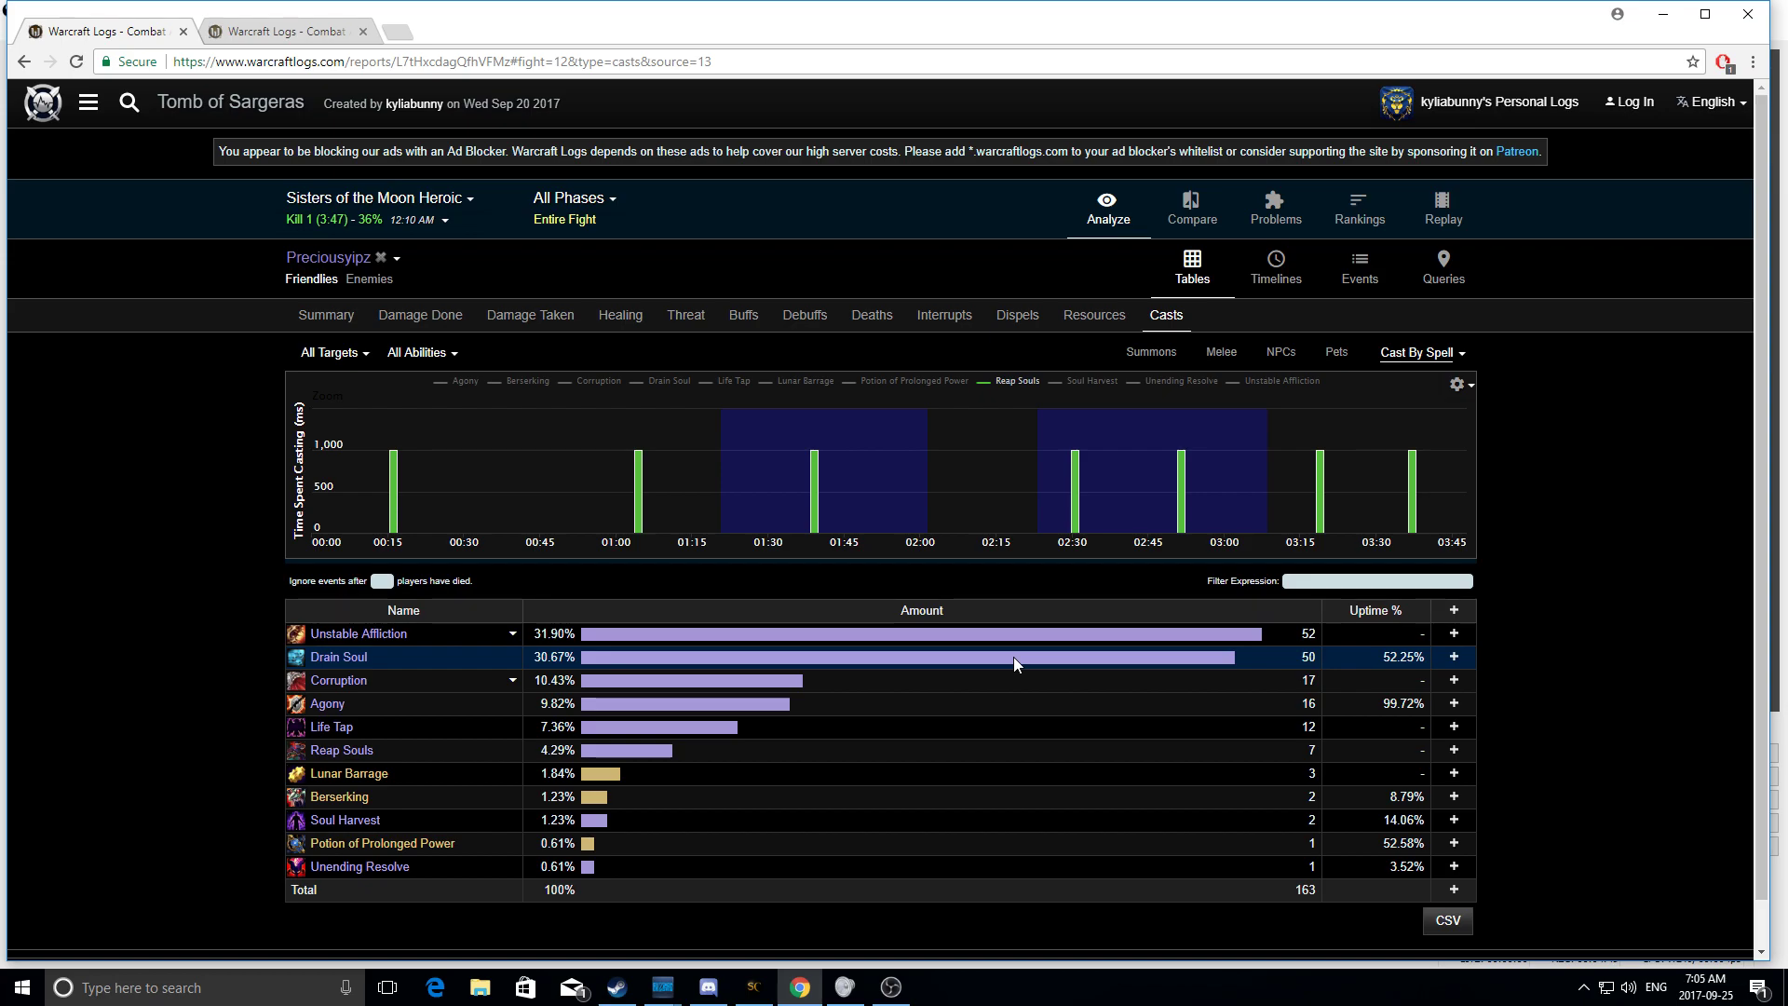
left_click(745, 315)
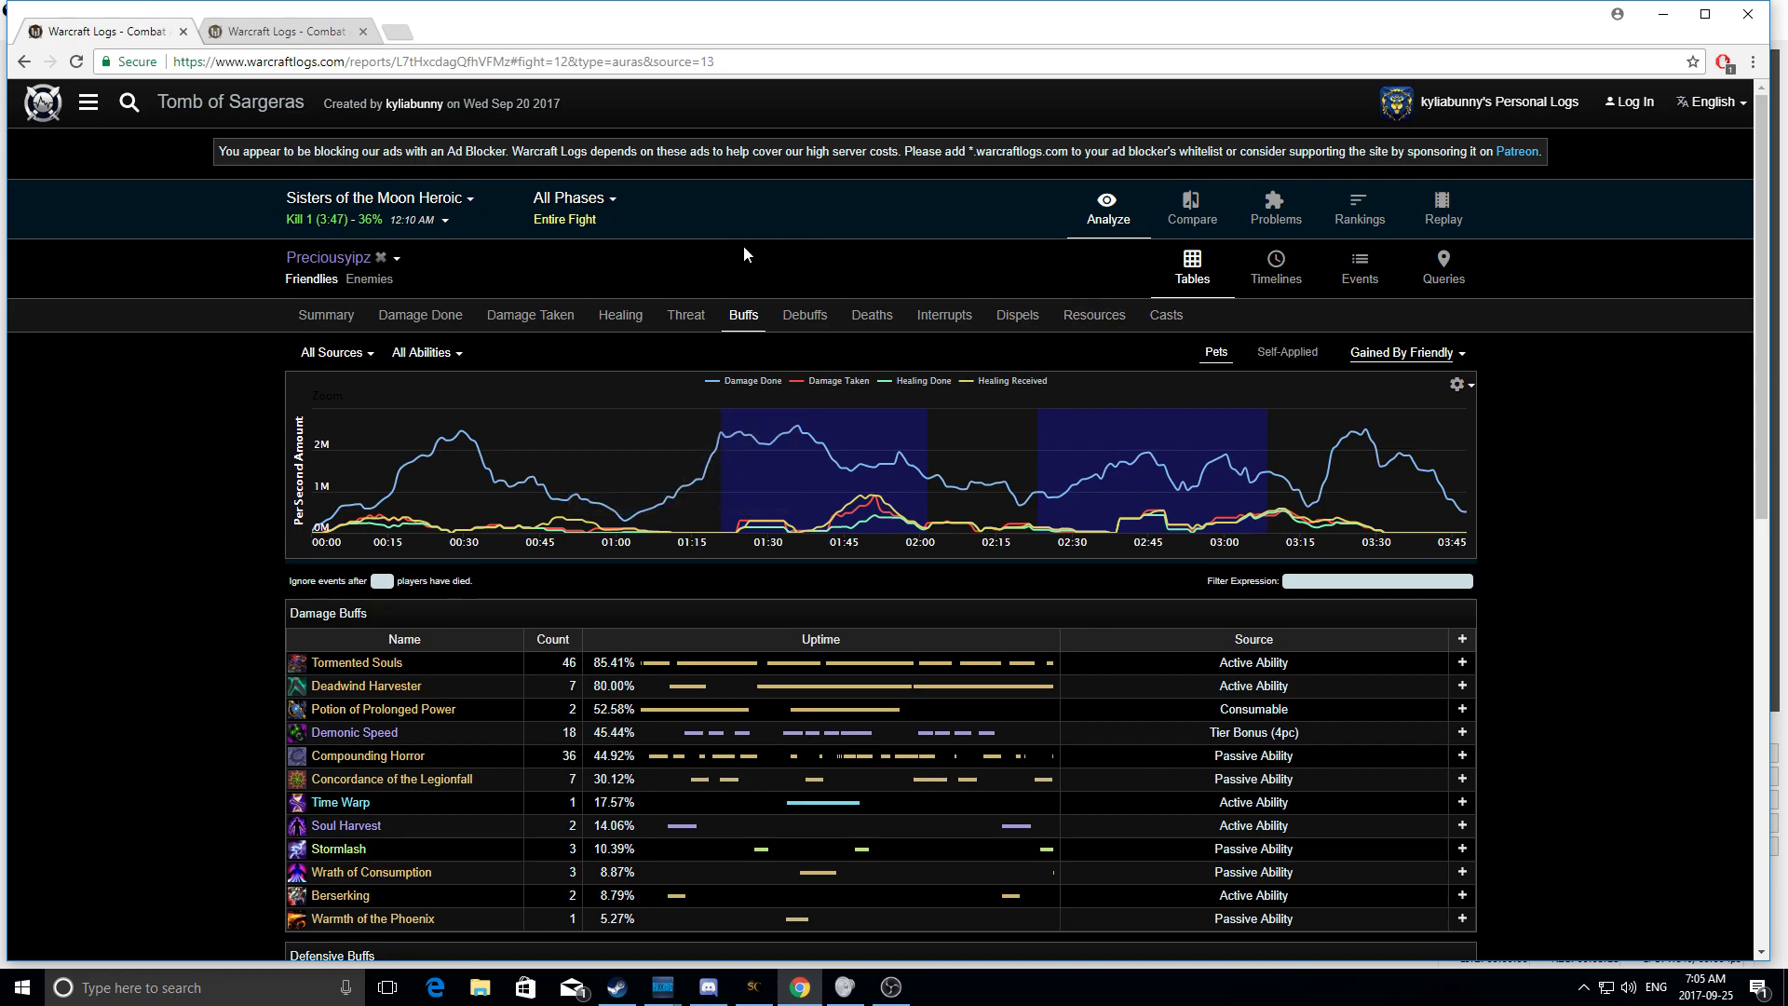
Step: Close the Sisters of the Moon tab and scroll the Mistress Sassz'ine damage table to the top
left_click(183, 33)
scroll(501, 382, "up", 1)
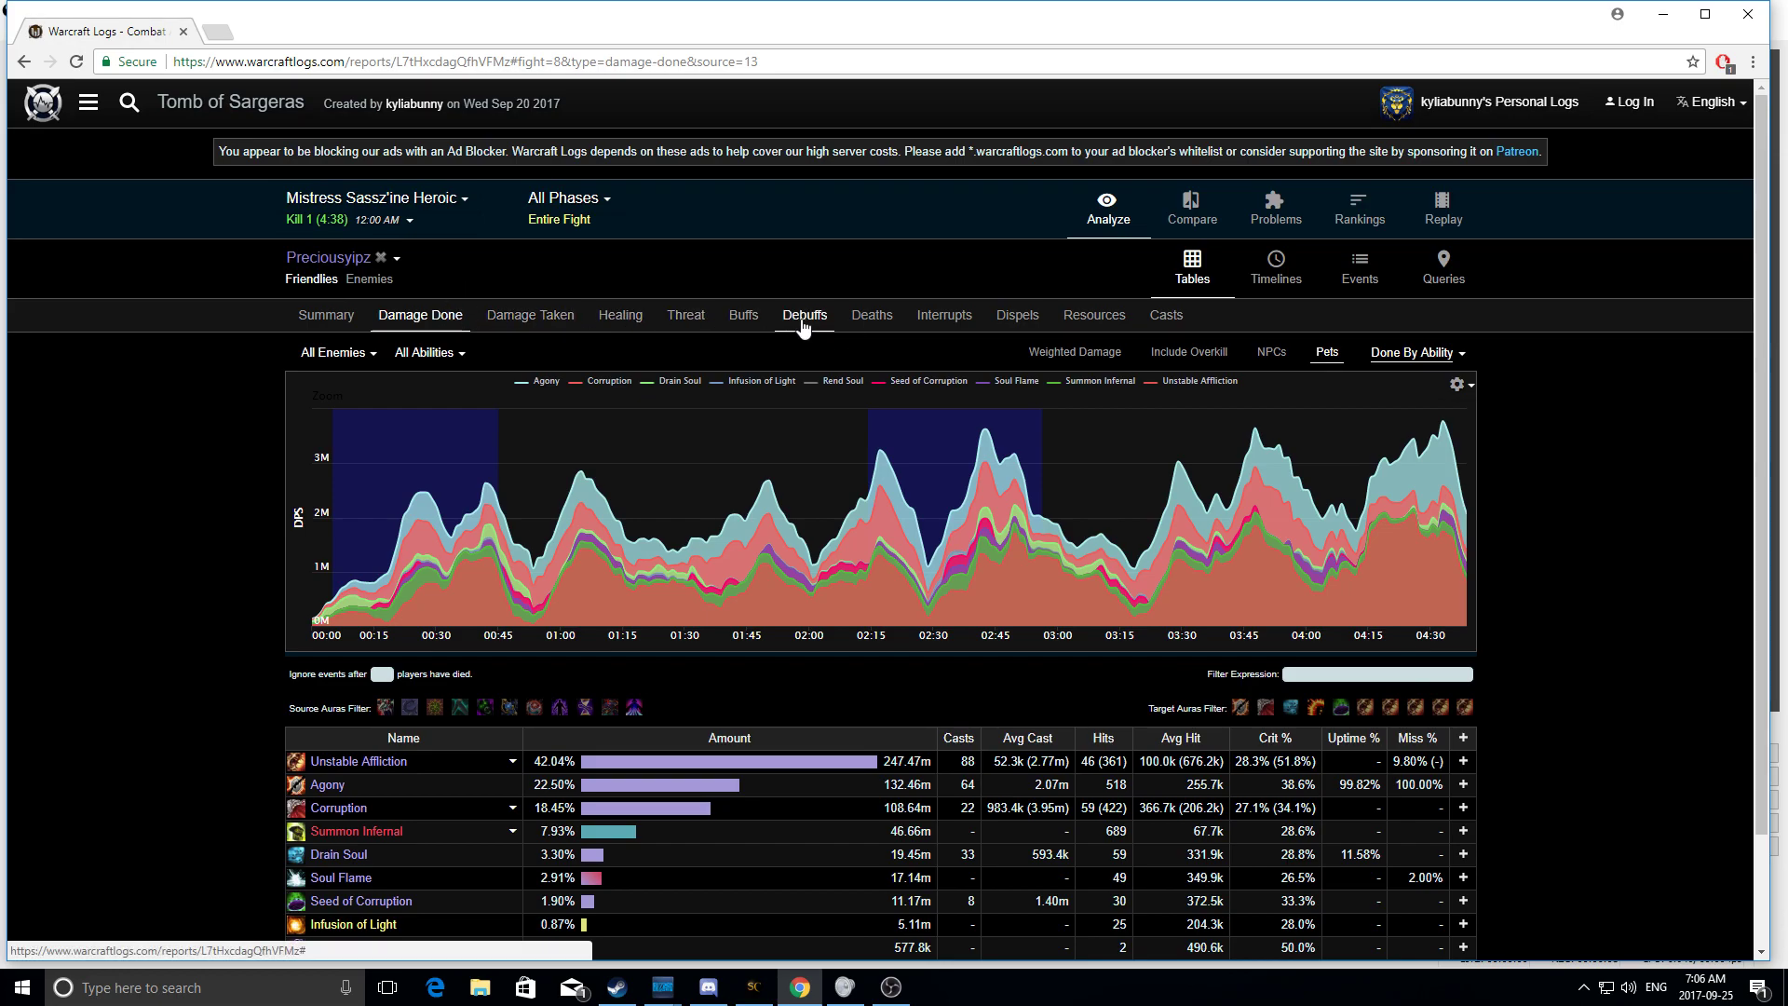
Step: Open the Mistress Sassz'ine casts table (239 total) and inspect the Agony and Drain Soul rows
left_click(1155, 314)
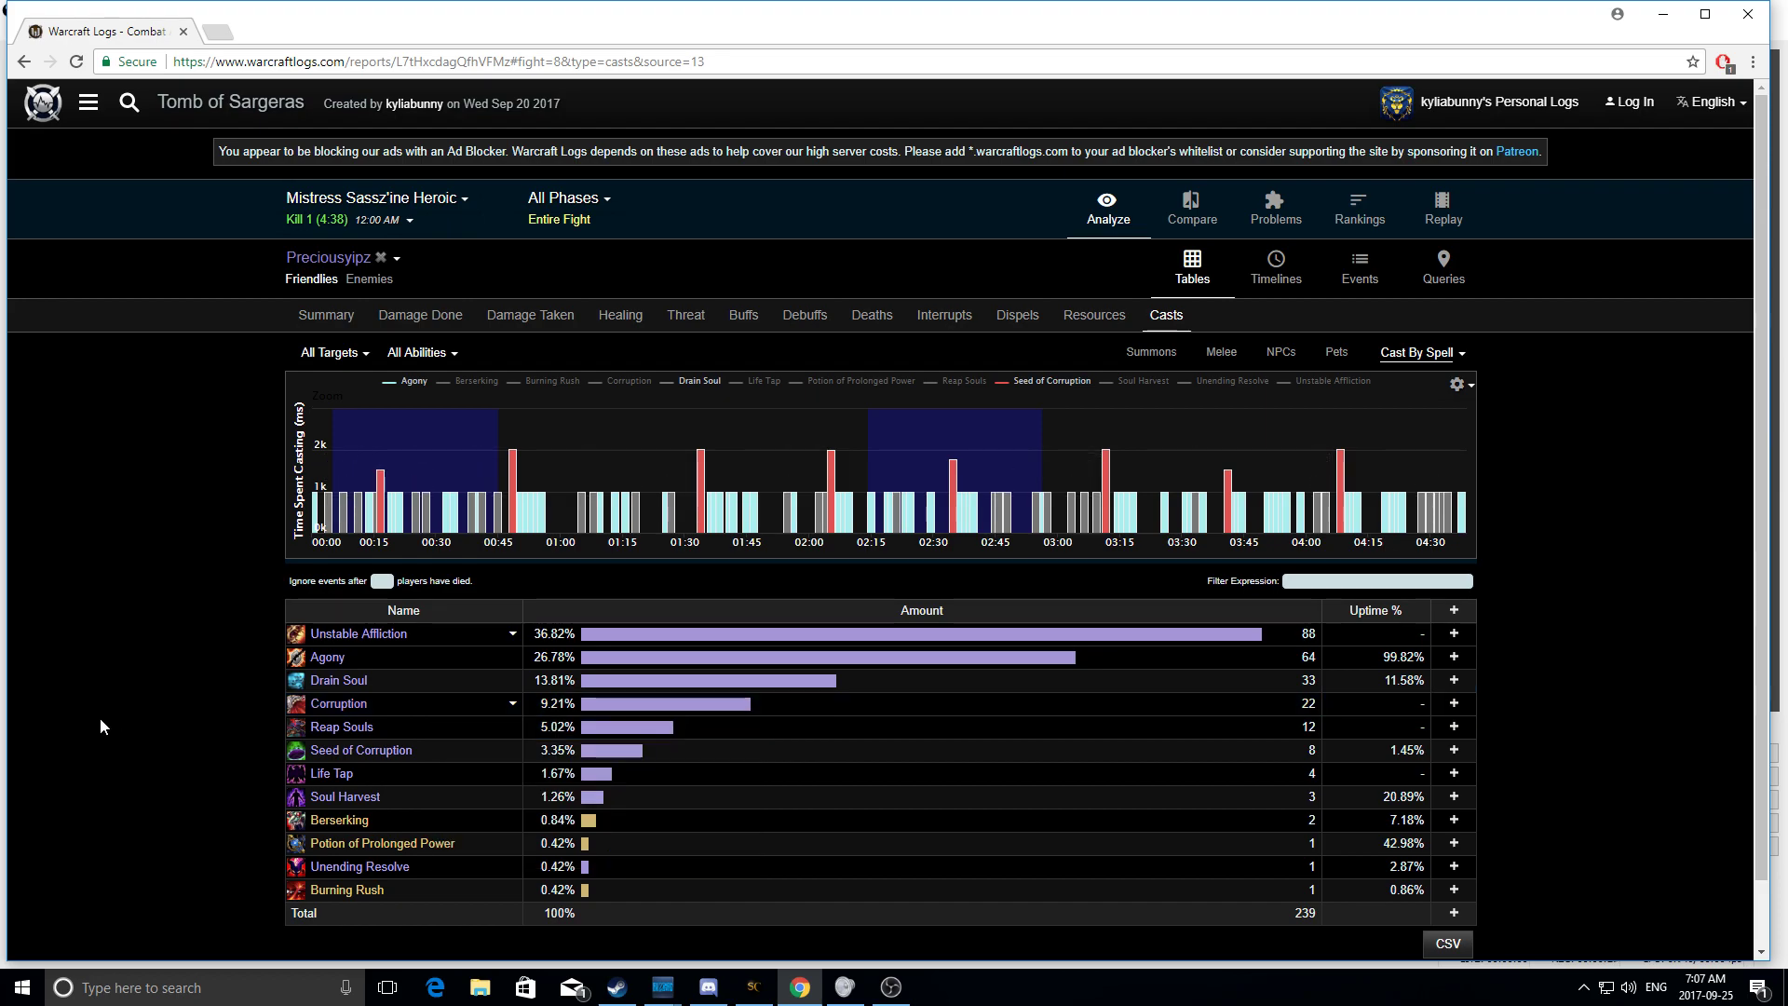
mouse_move(510, 489)
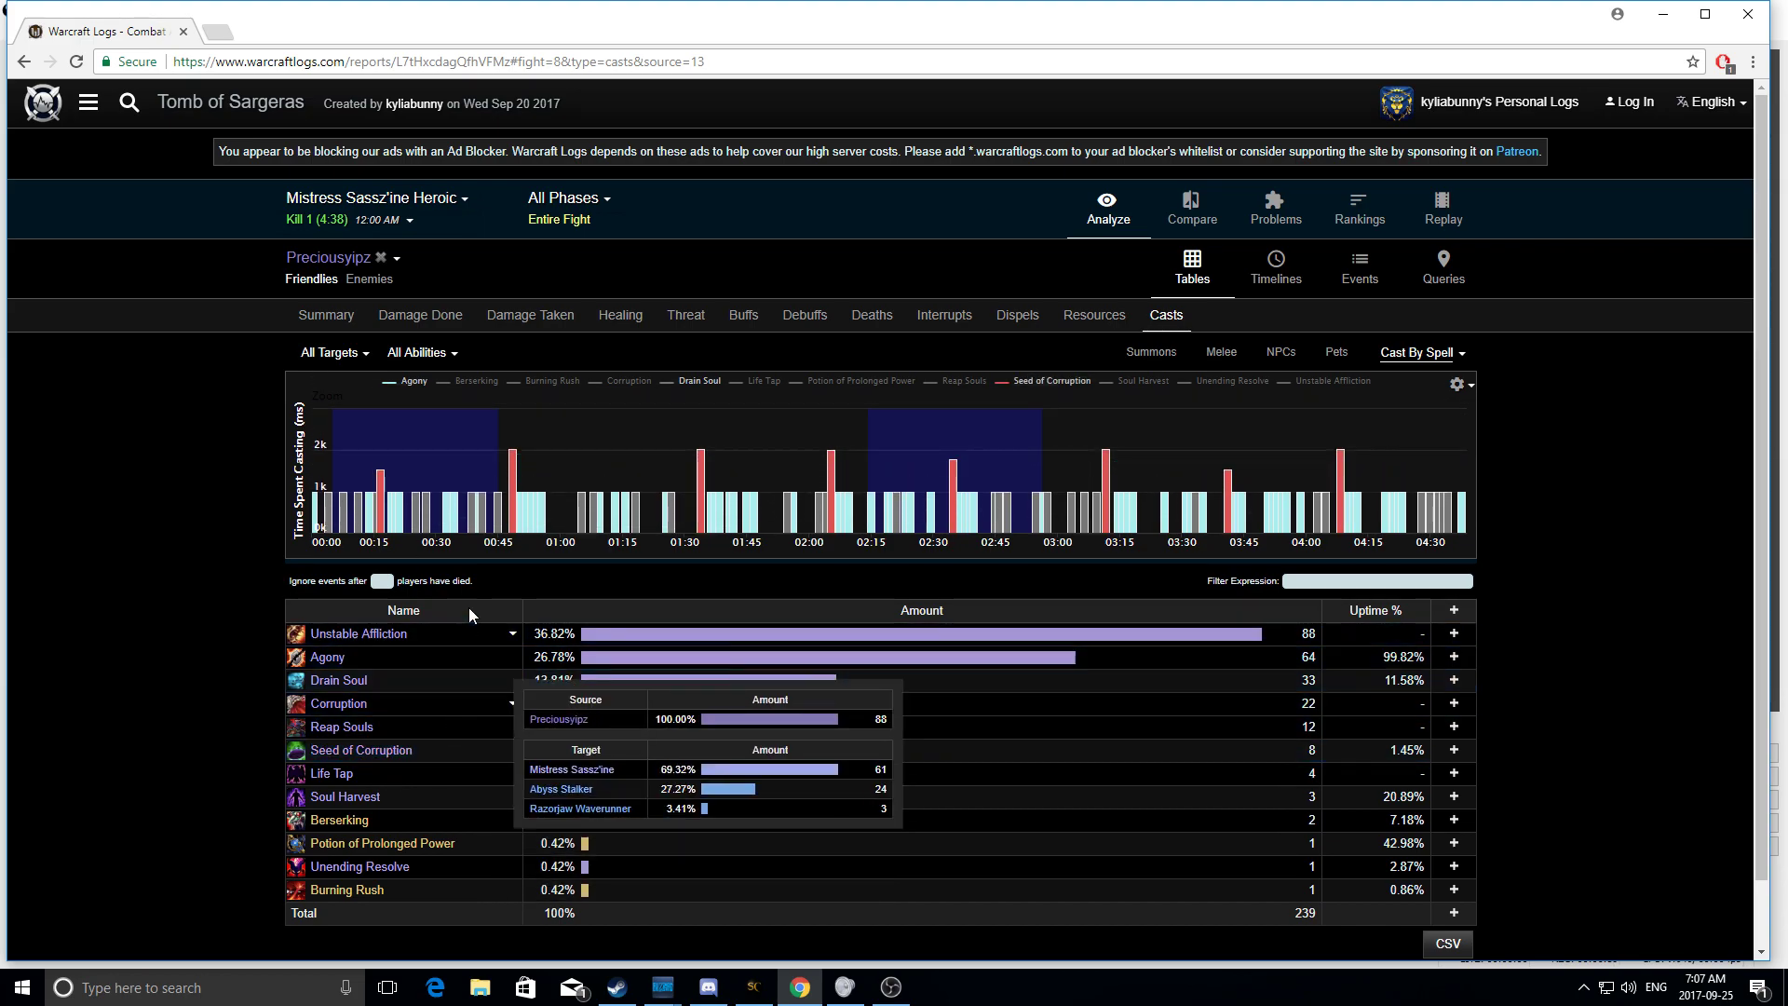
double_click(421, 655)
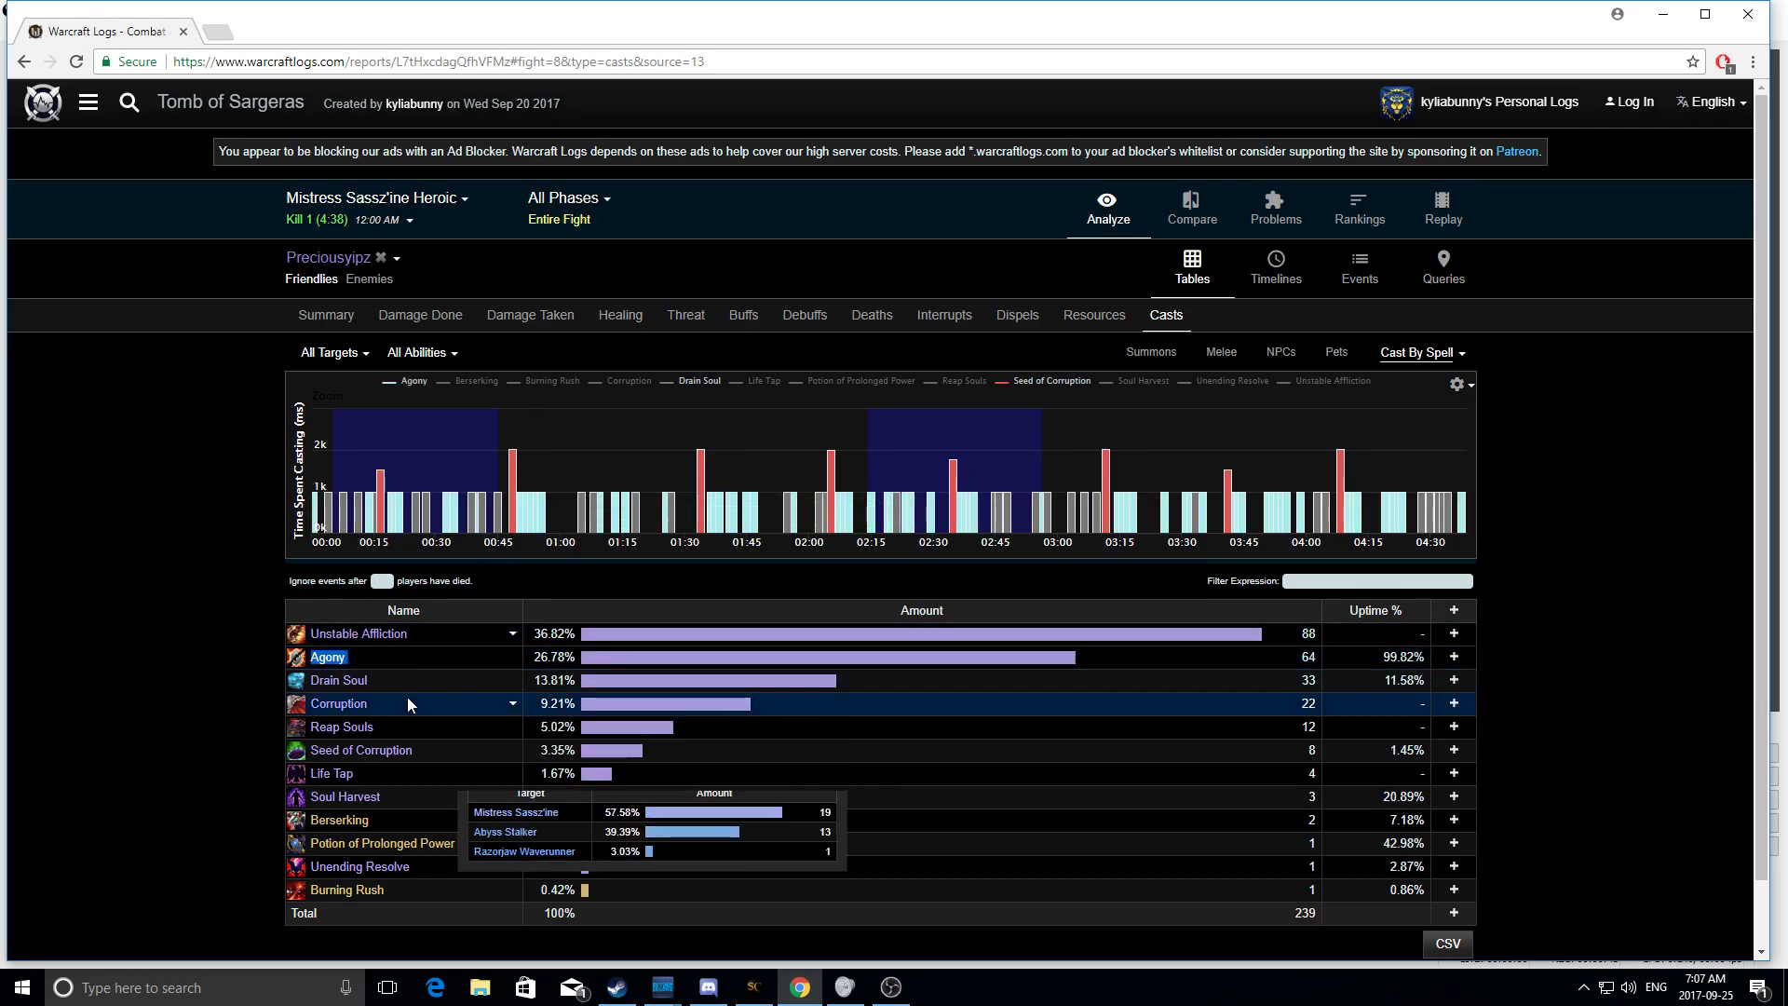
double_click(433, 673)
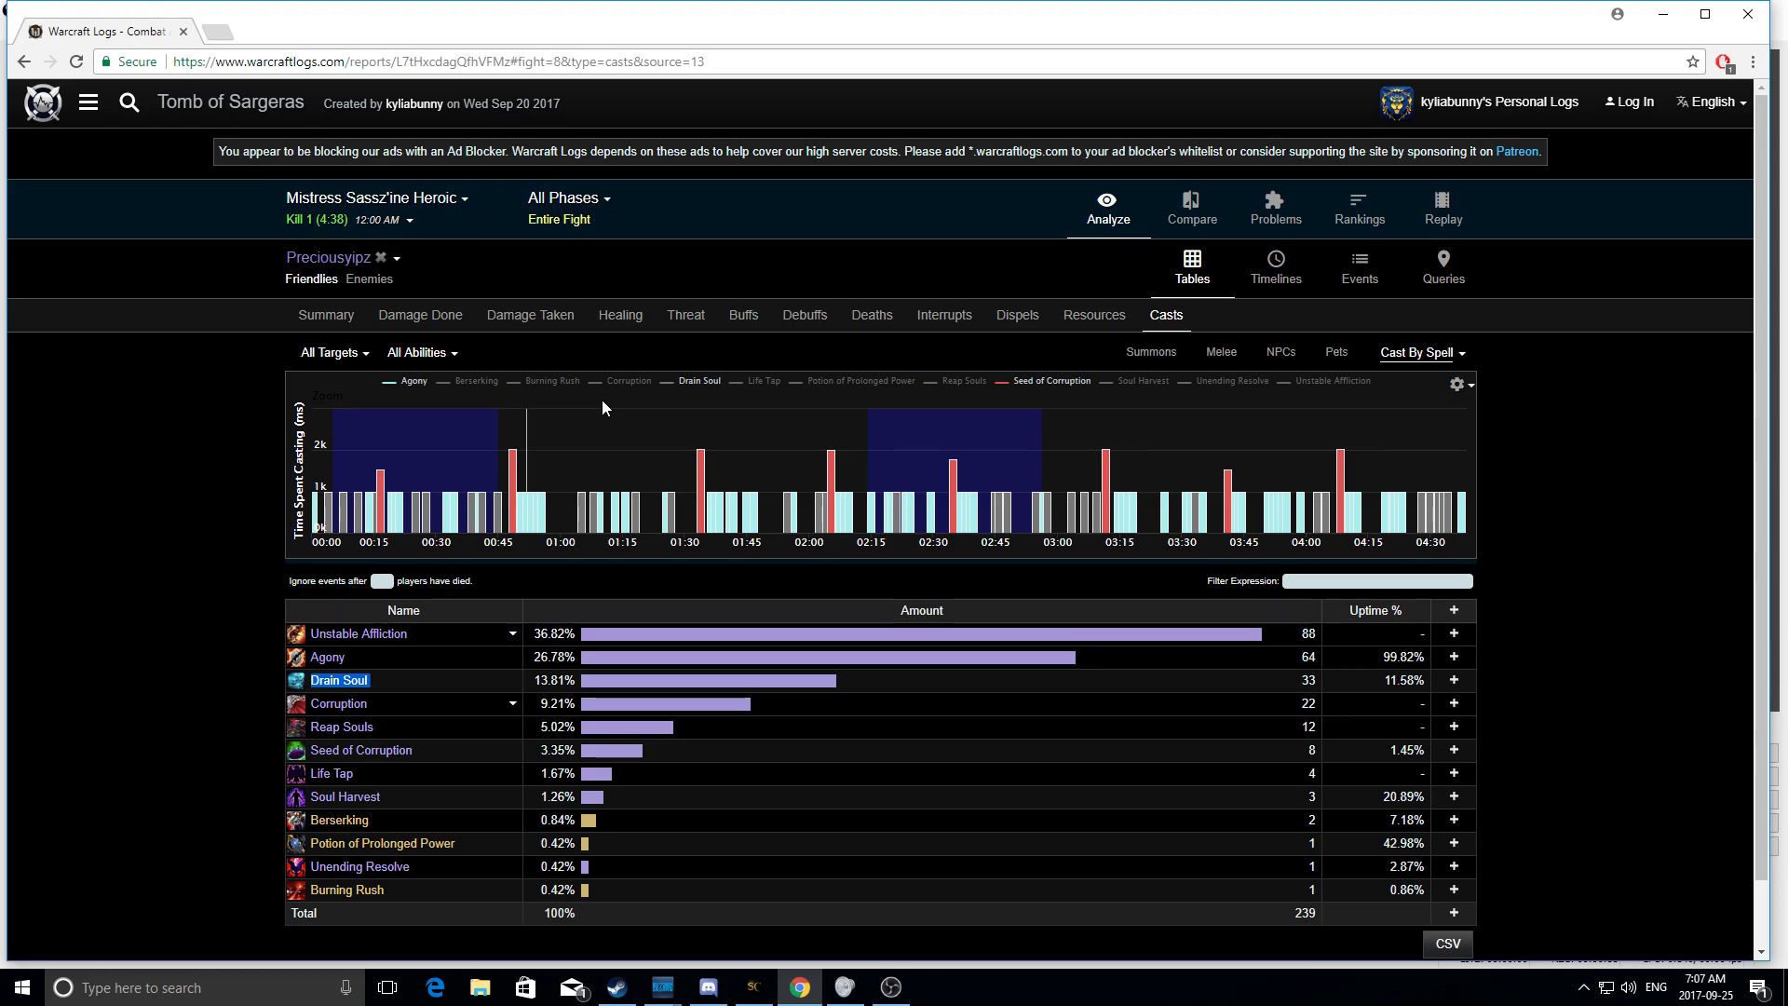
mouse_move(520, 464)
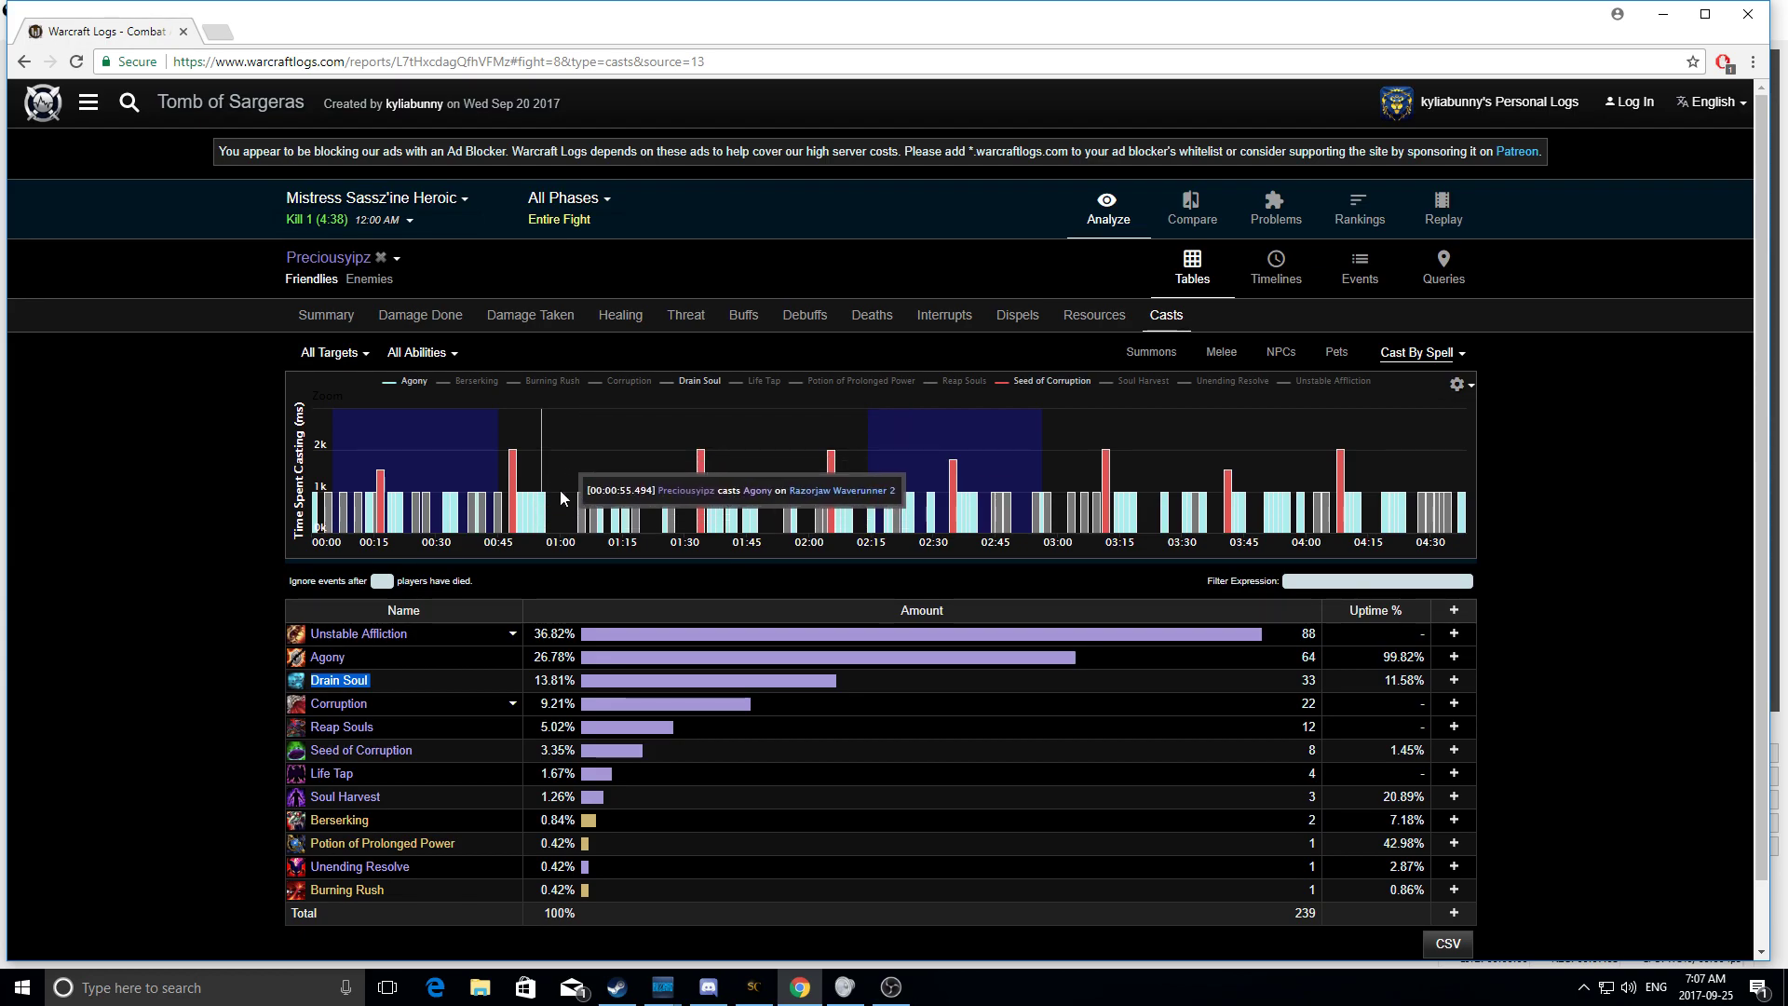
Step: Chart Unstable Affliction casts and re-sort the spell table by Name, then by Amount
left_click(452, 633)
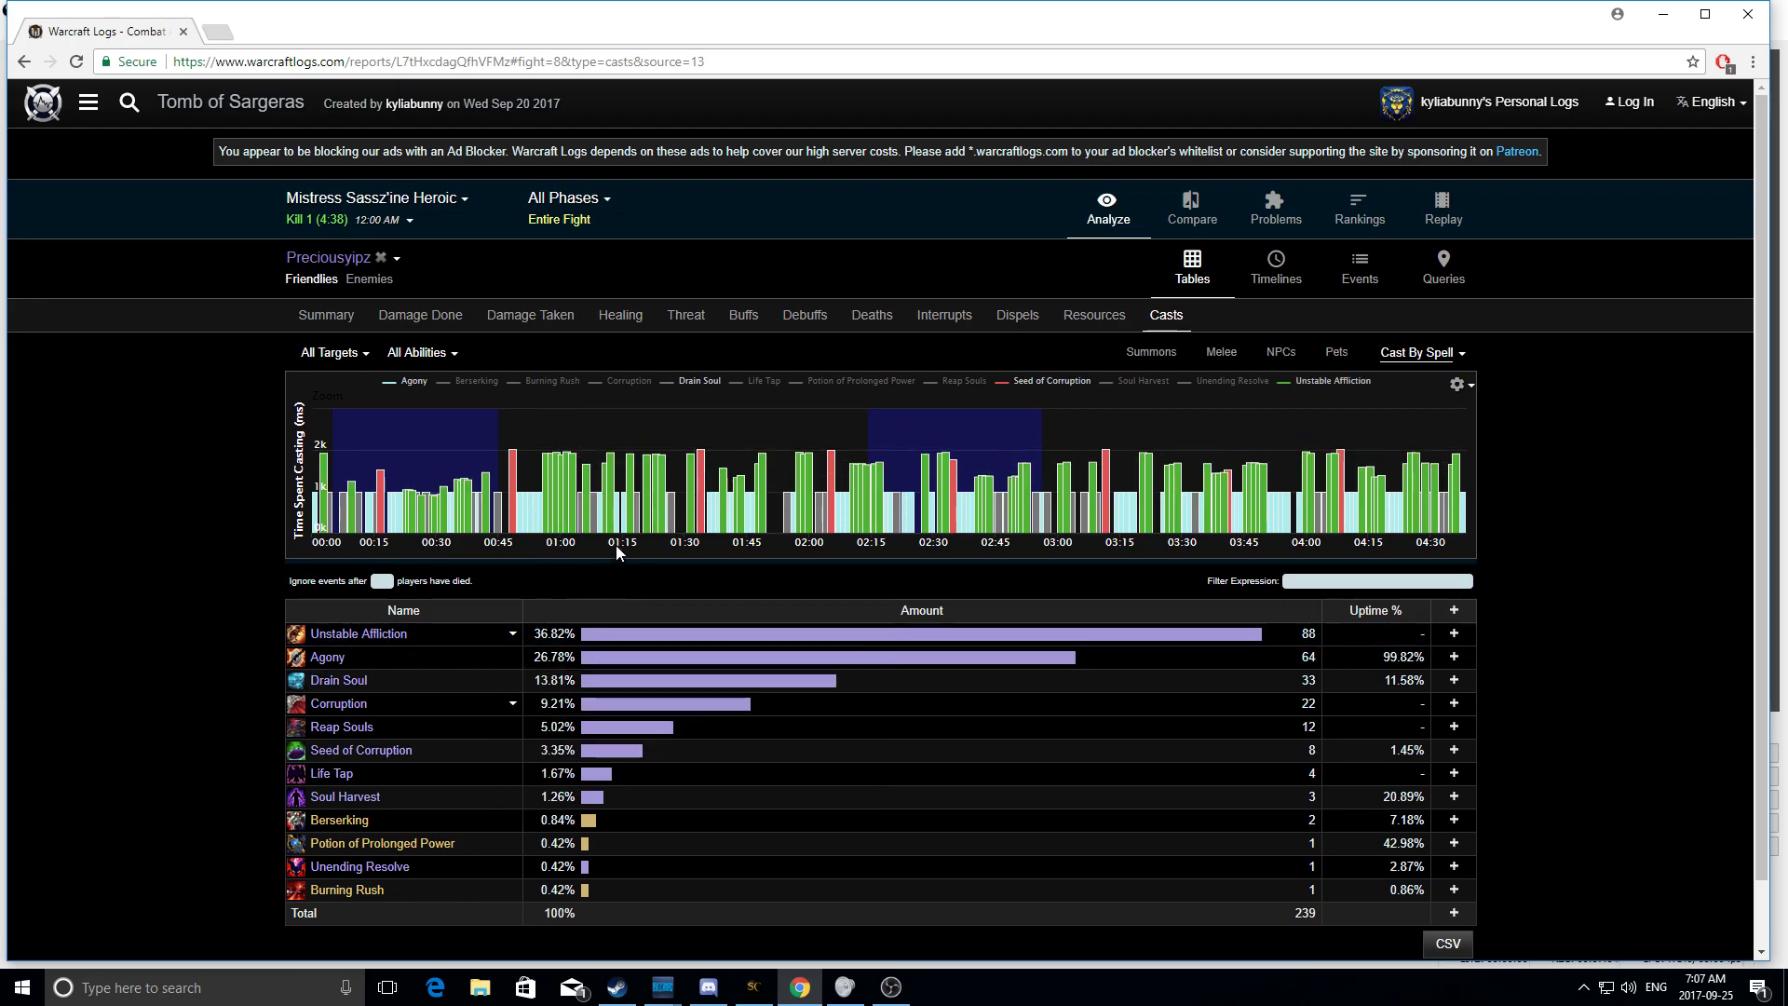
left_click(486, 609)
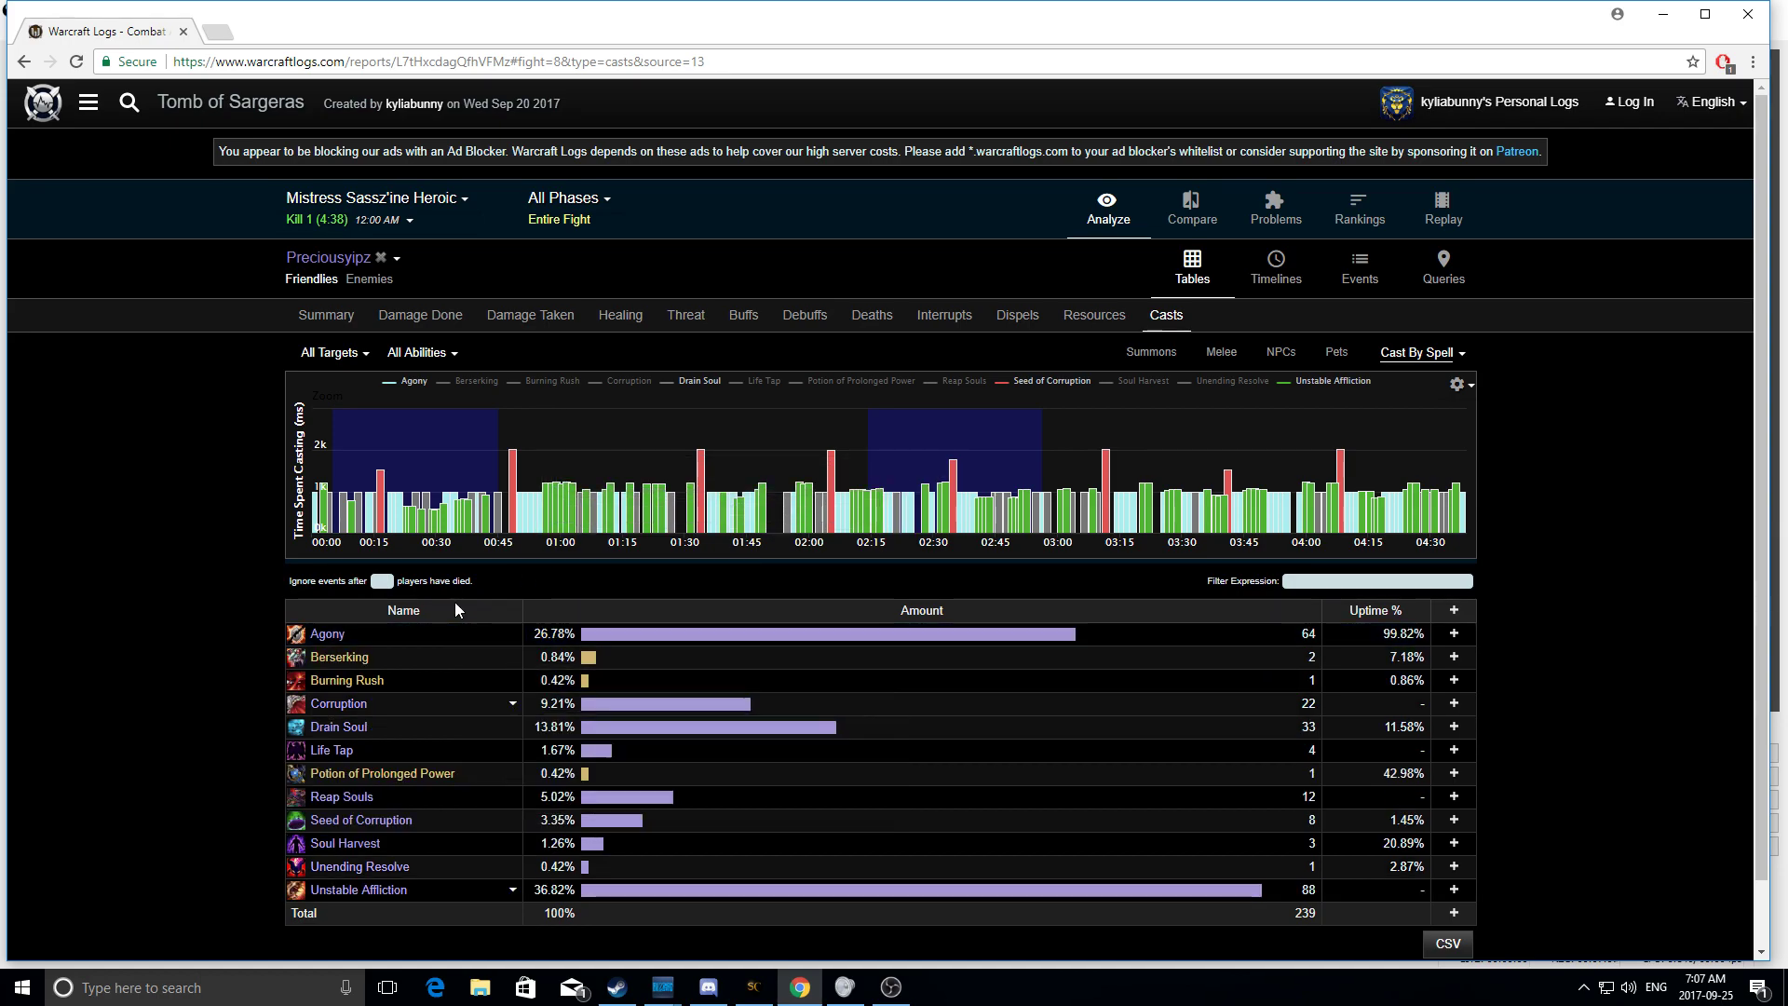
left_click(455, 605)
left_click(1278, 614)
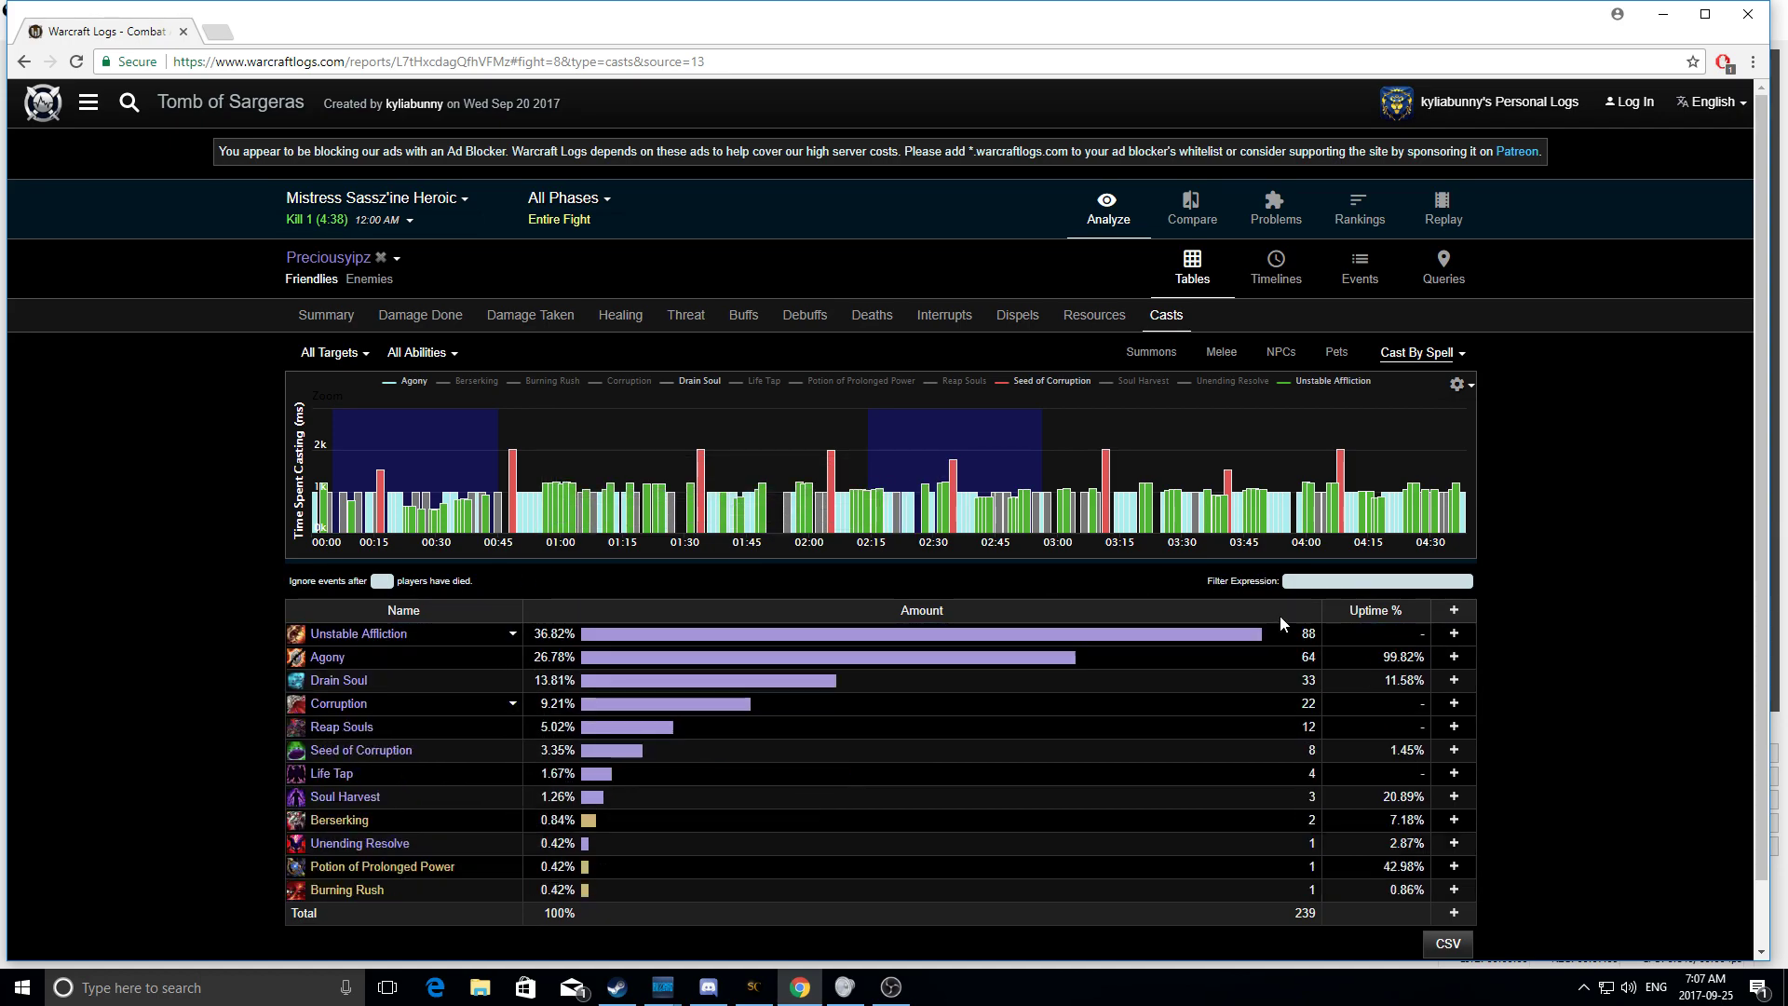
double_click(446, 633)
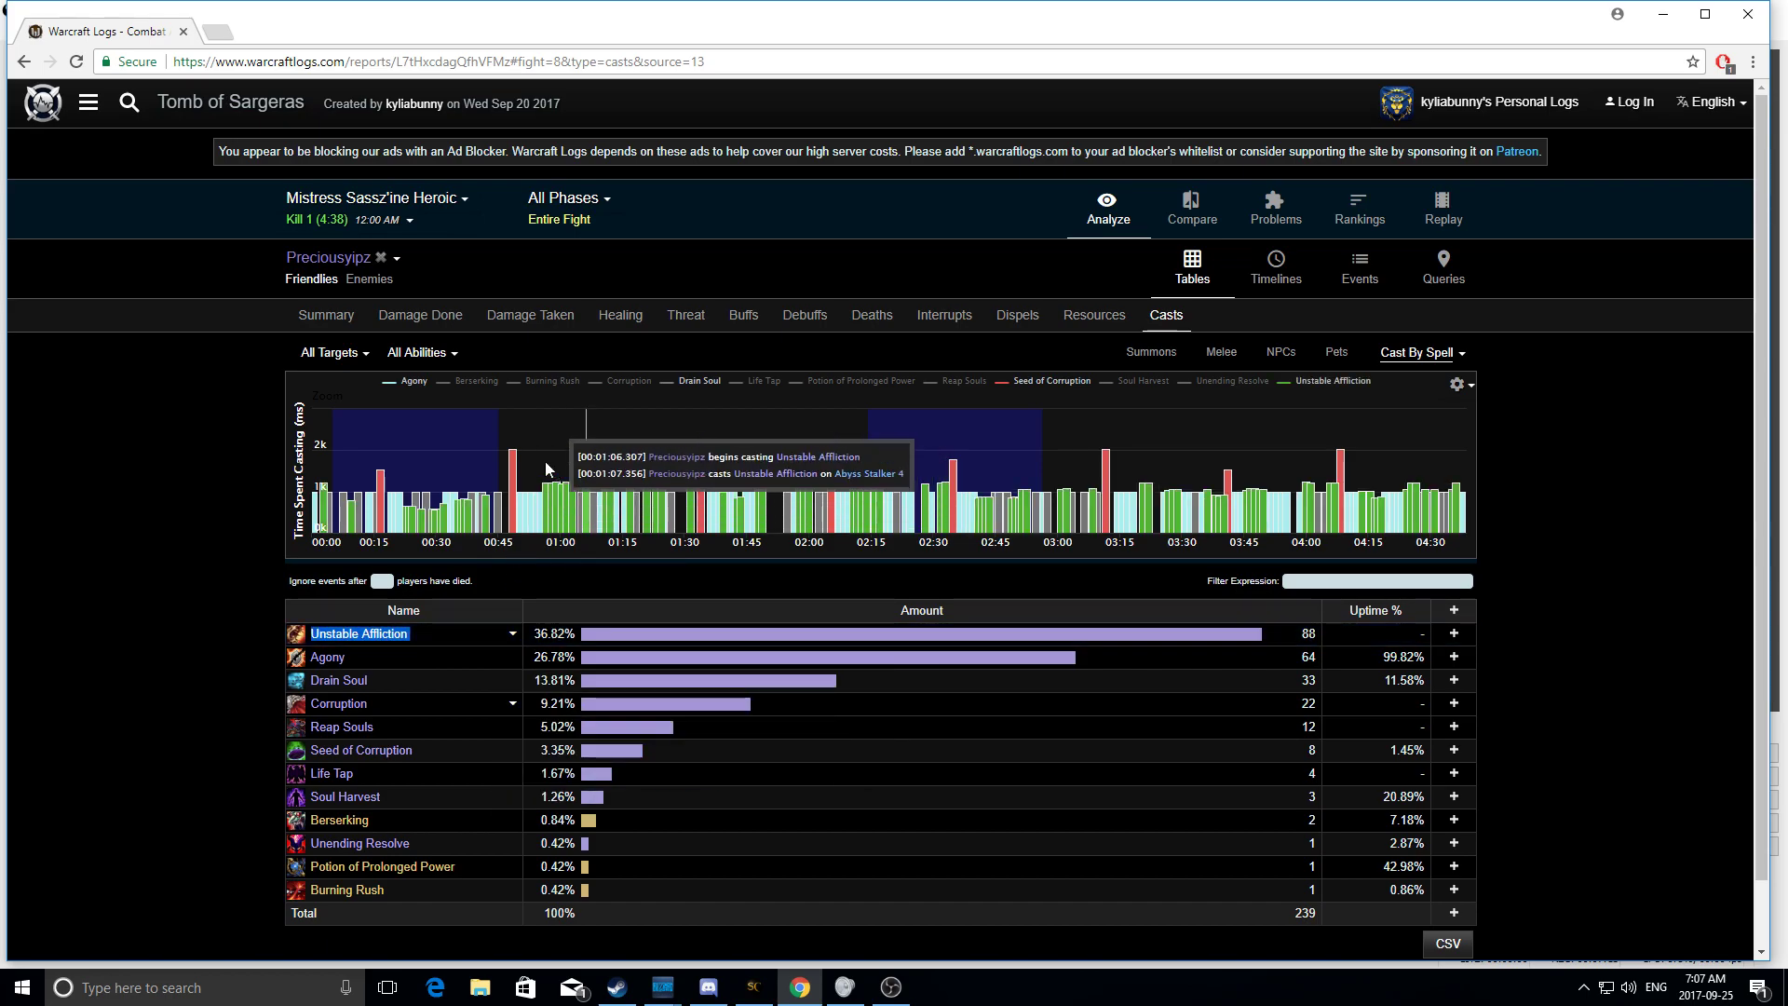
Step: Toggle Unstable Affliction and Agony off the chart, leaving Drain Soul and Seed of Corruption
left_click(430, 633)
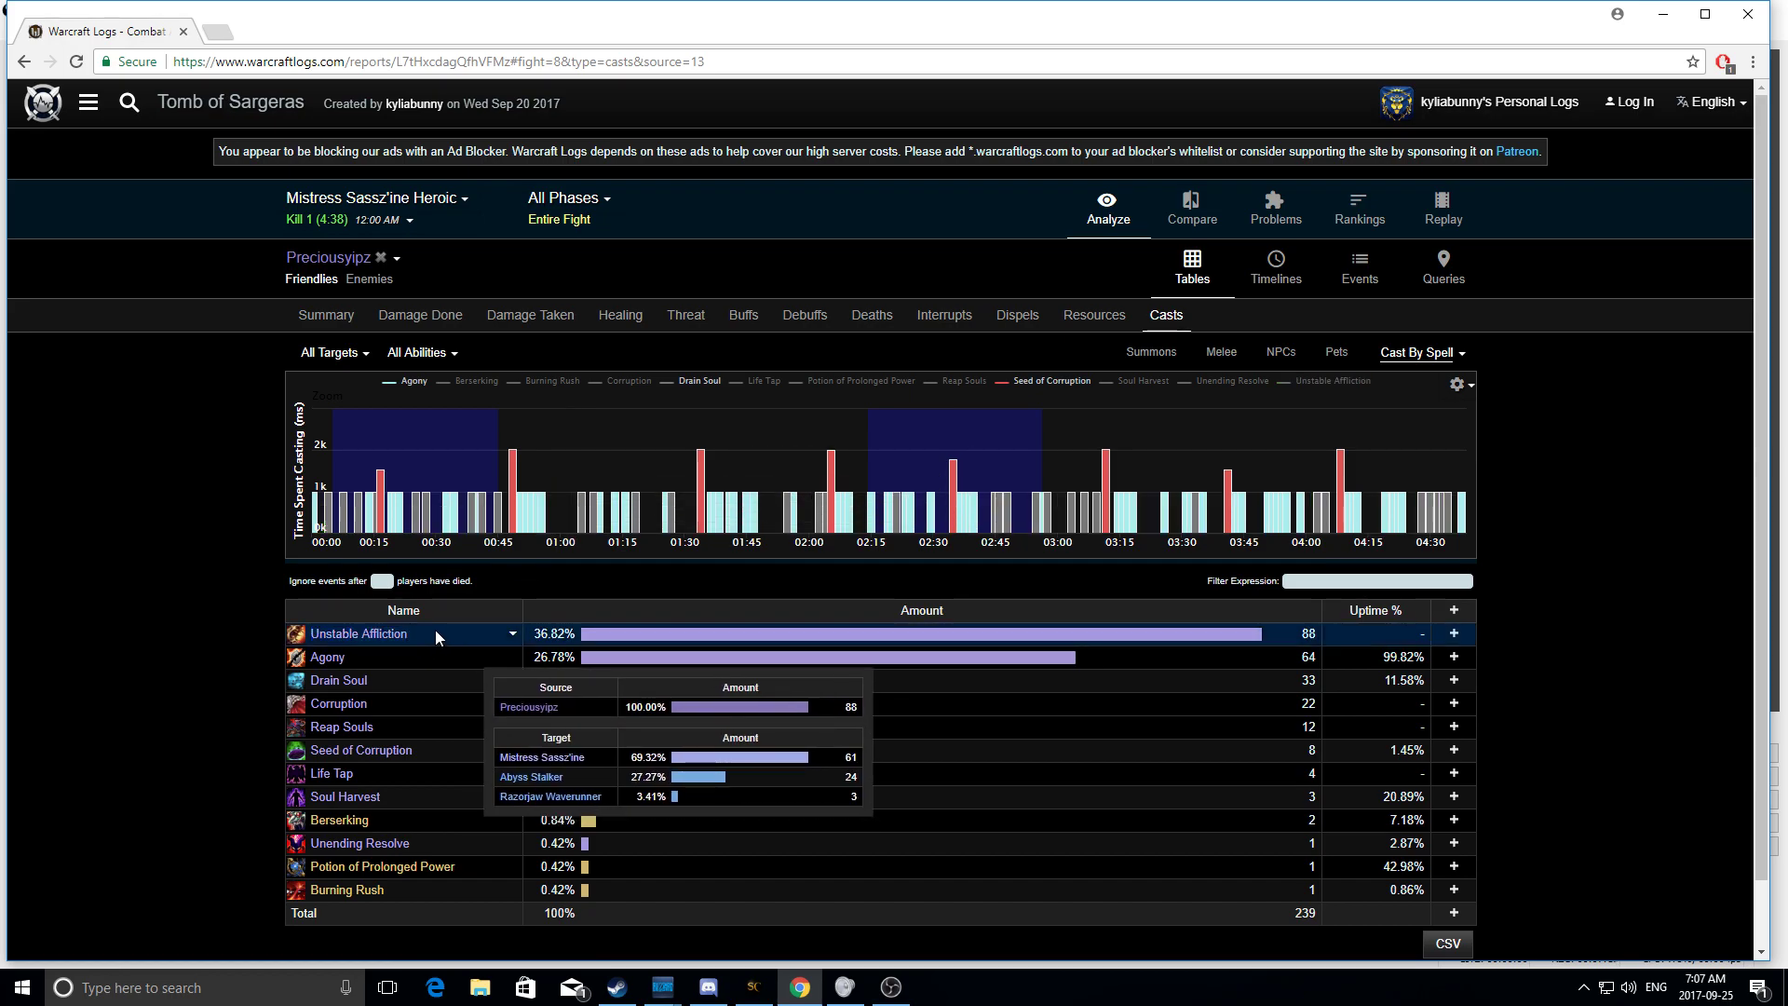
left_click(406, 649)
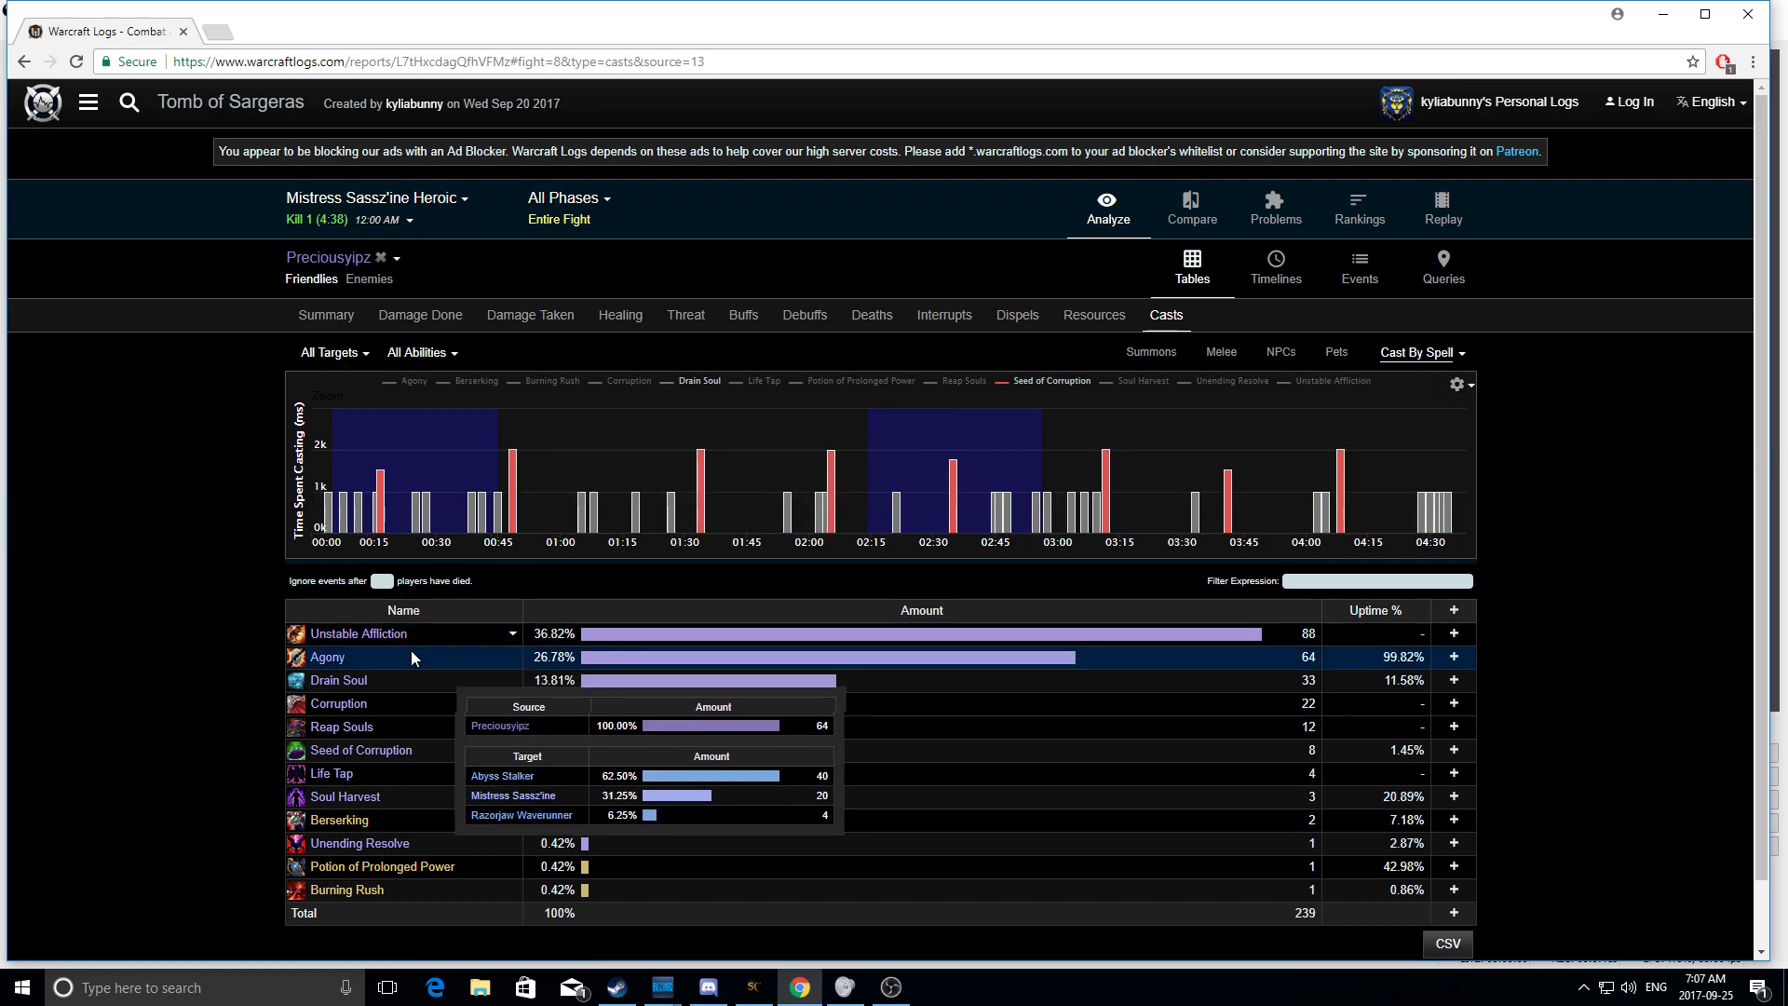
mouse_move(390, 672)
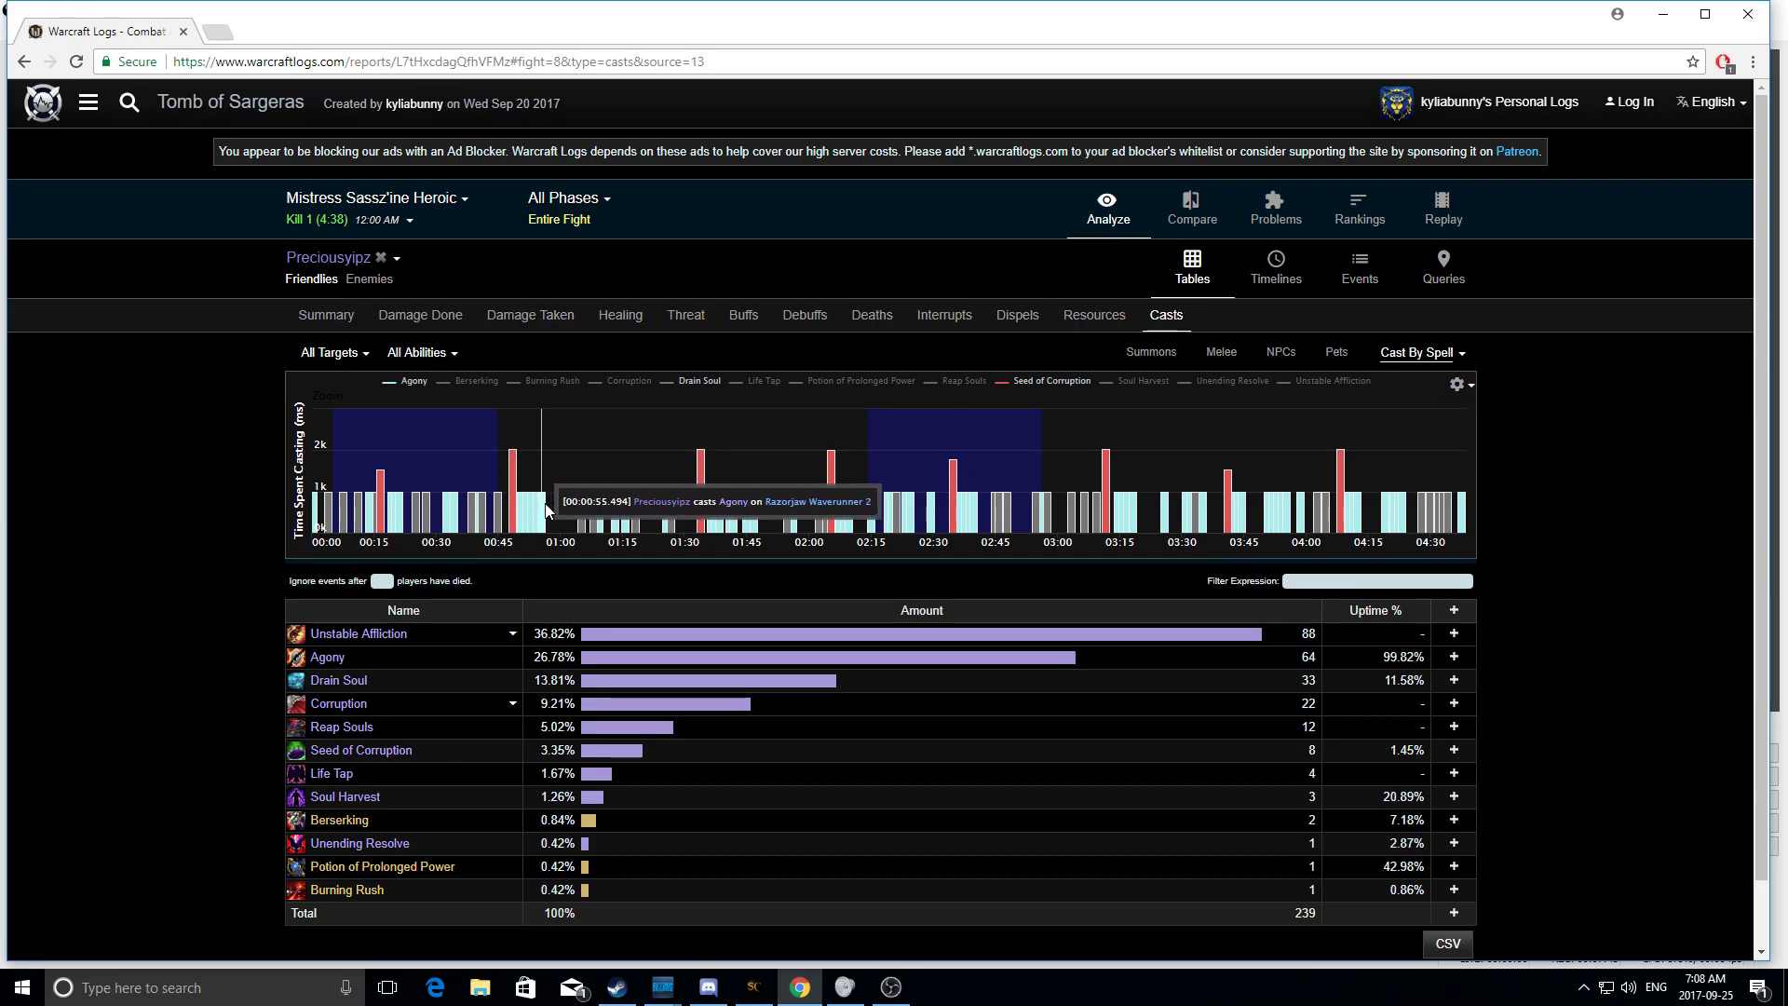
left_click(438, 636)
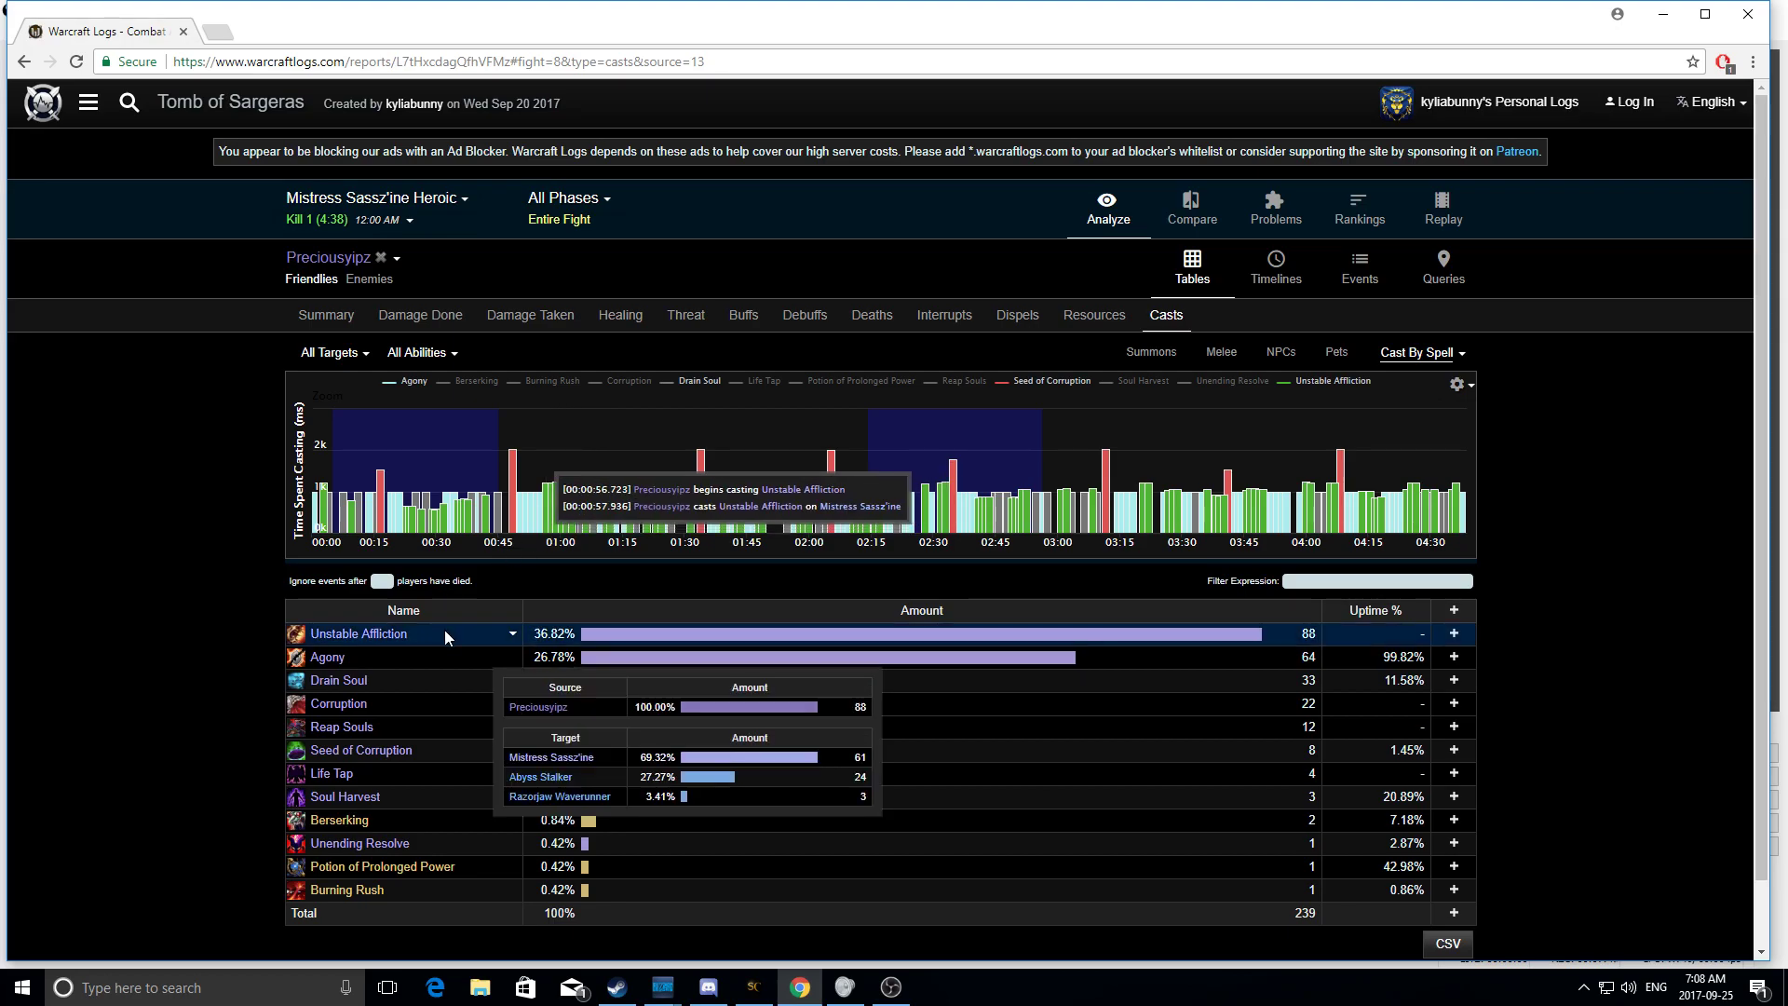
left_click(433, 655)
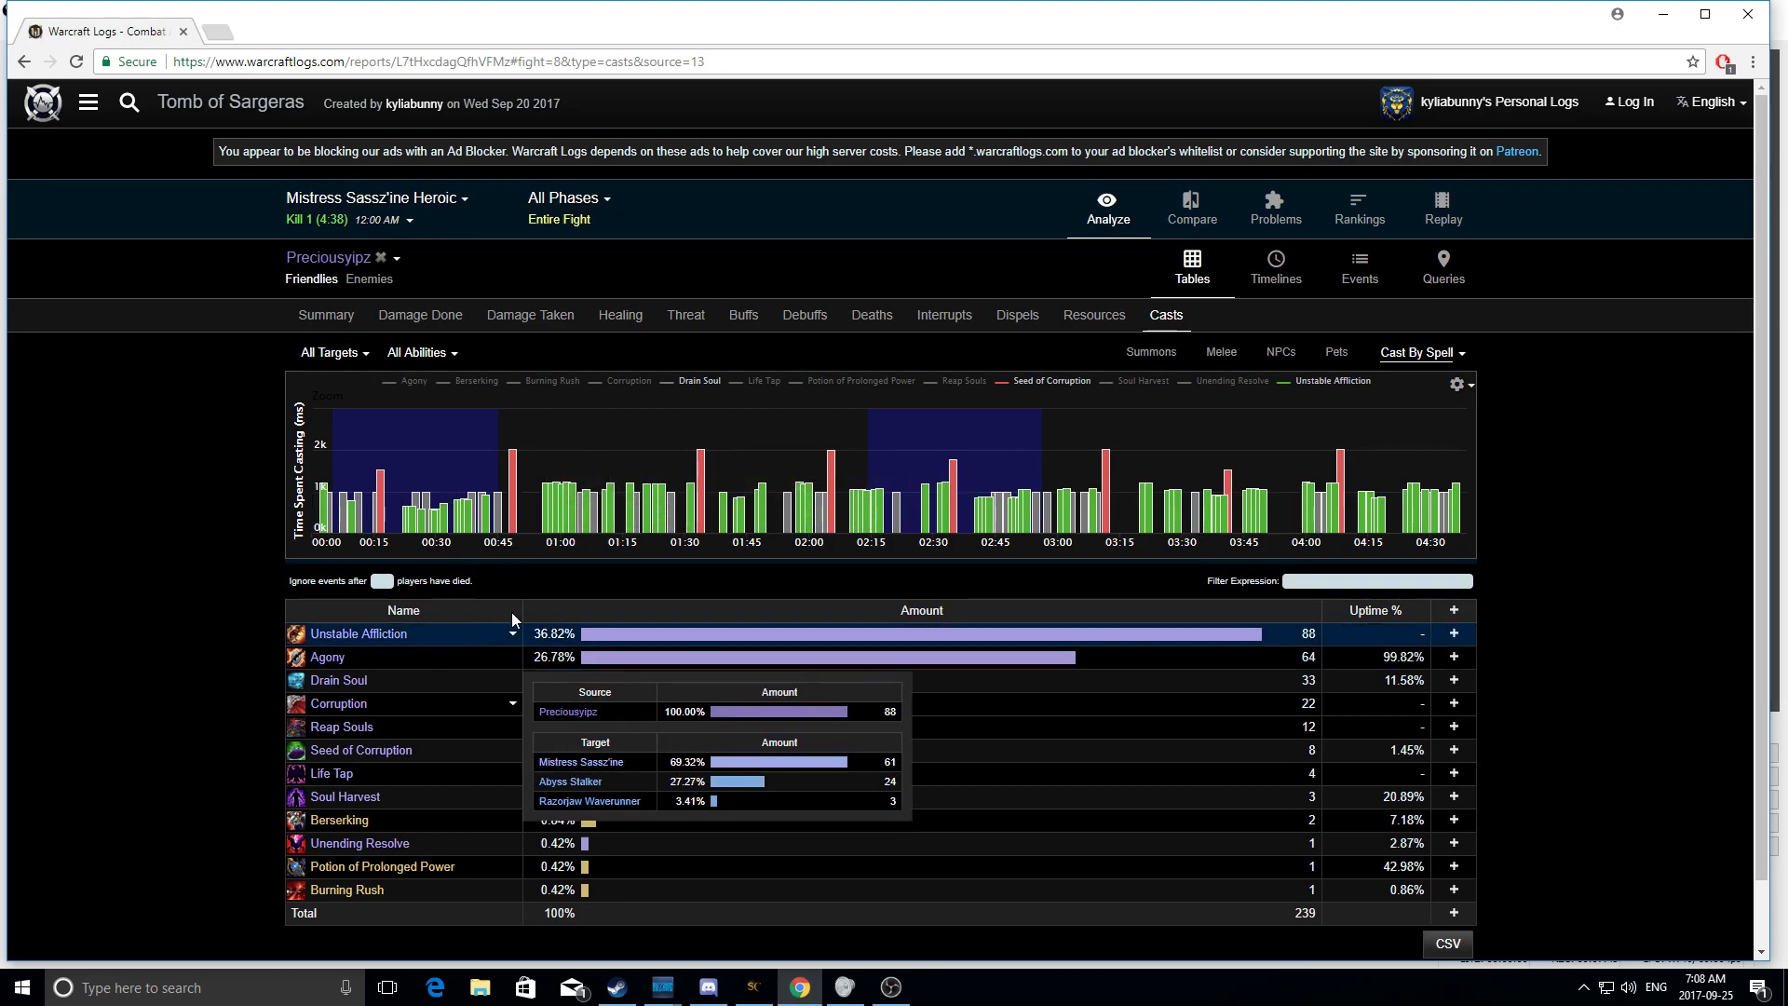
left_click(444, 635)
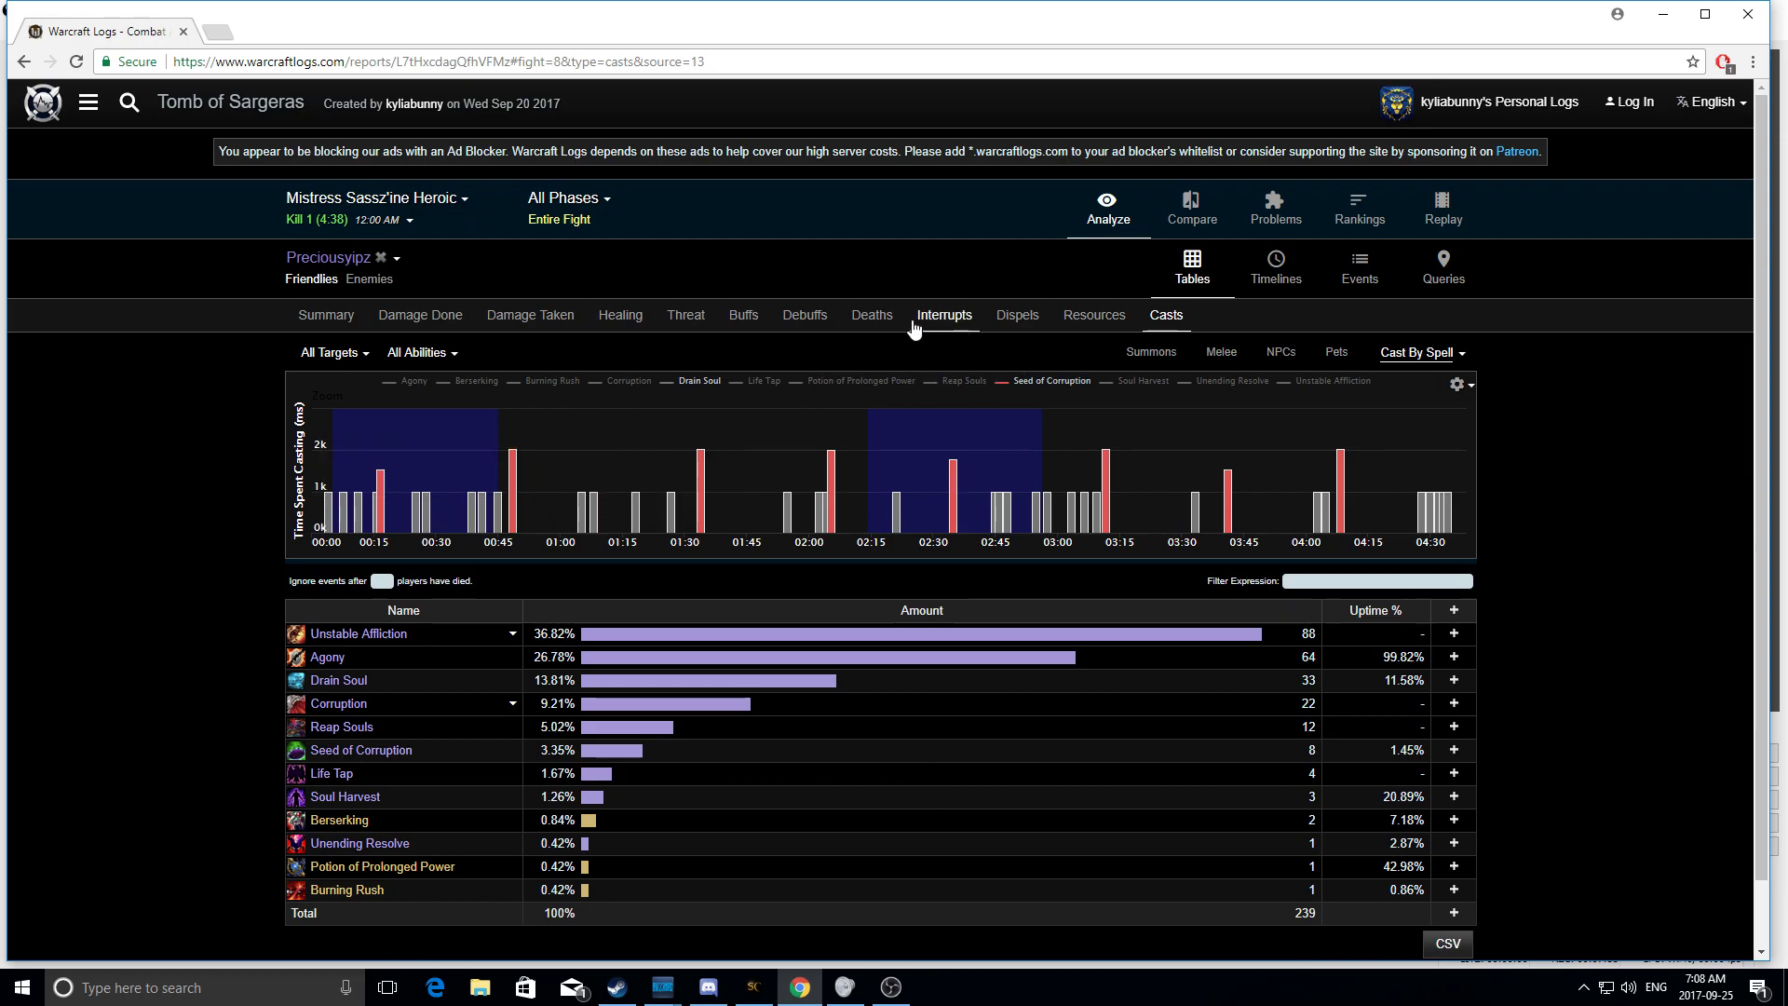
Step: Graph Soul Shards for the Mistress Sassz'ine kill
left_click(1088, 316)
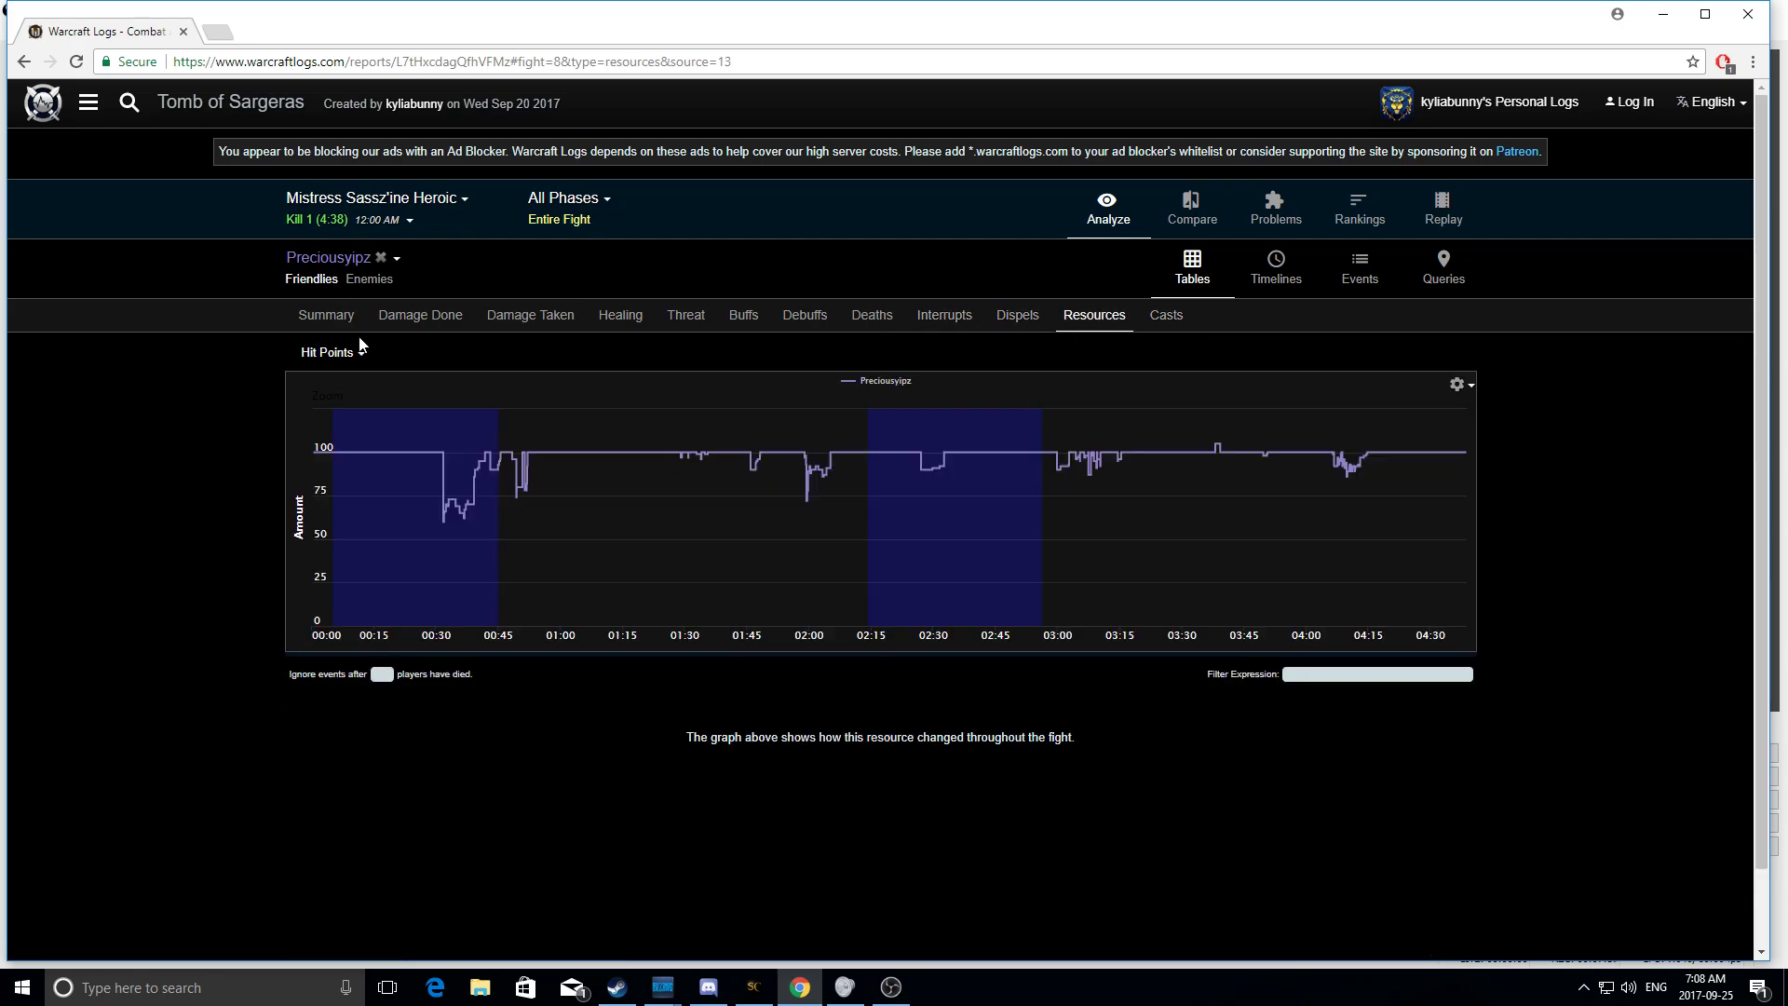
left_click(359, 352)
left_click(339, 489)
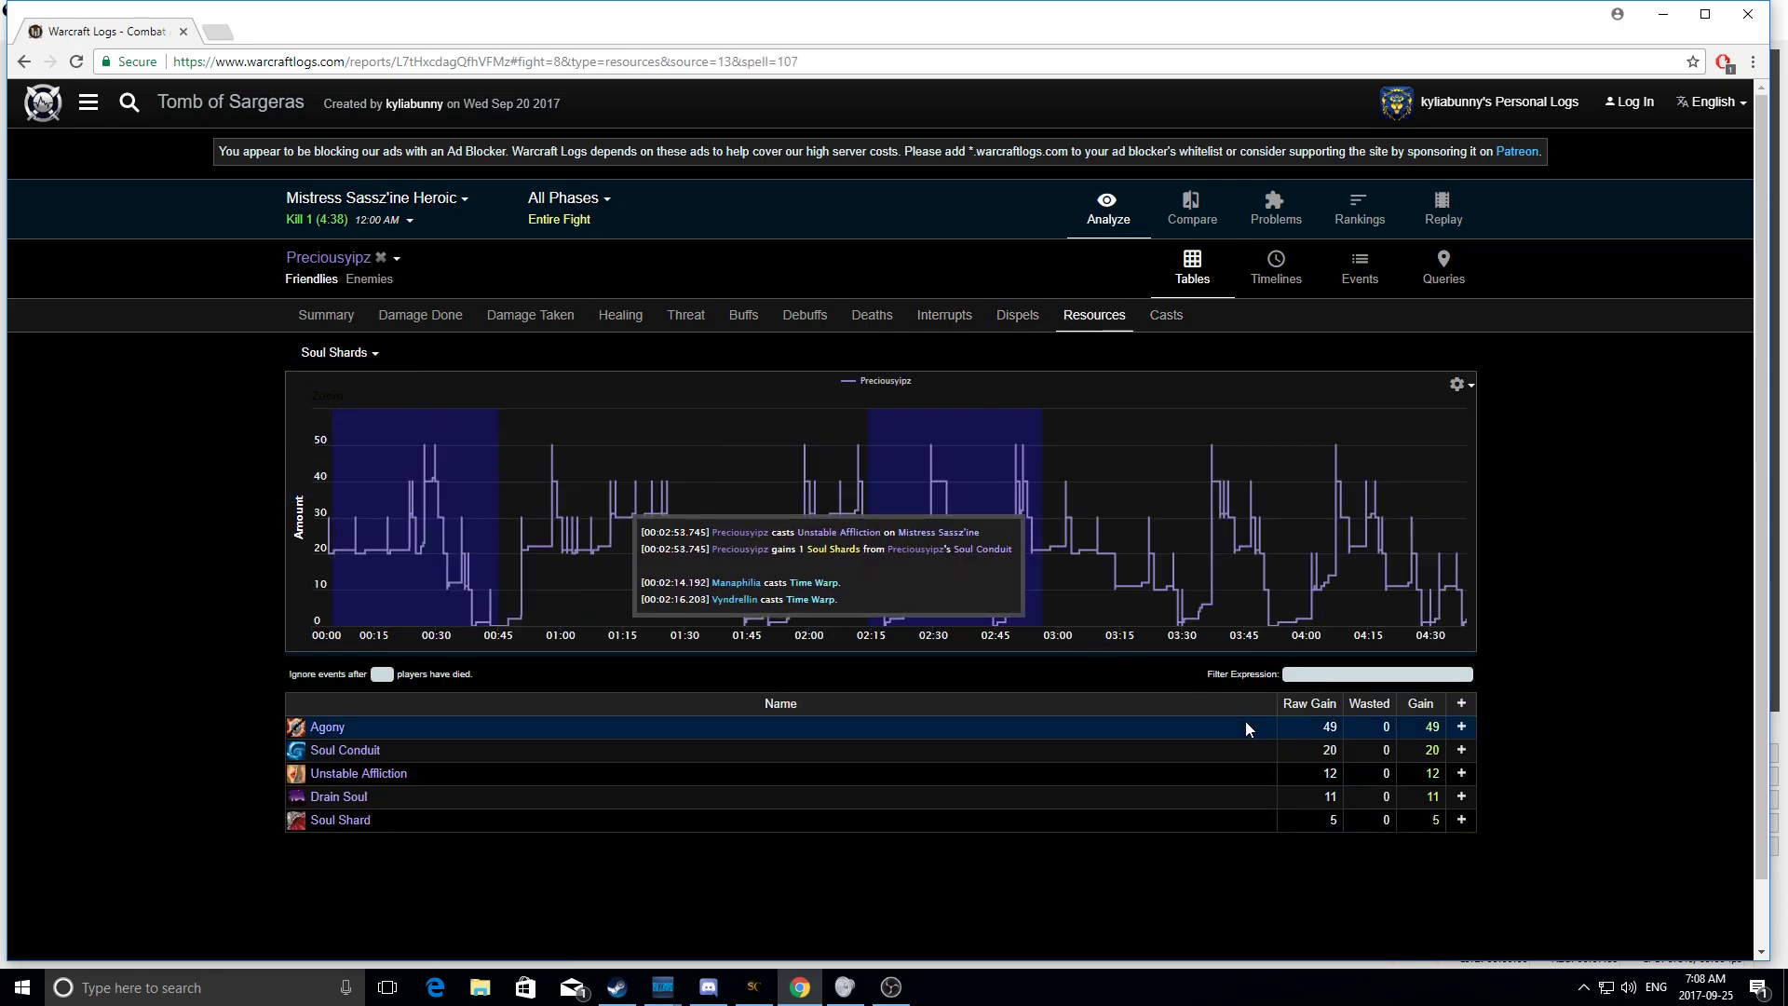
Step: Inspect the Unstable Affliction, Drain Soul and Soul Conduit shard gains, then return to Casts
mouse_move(1313, 774)
left_mouse_down()
mouse_move(1334, 814)
mouse_move(1336, 799)
left_mouse_up()
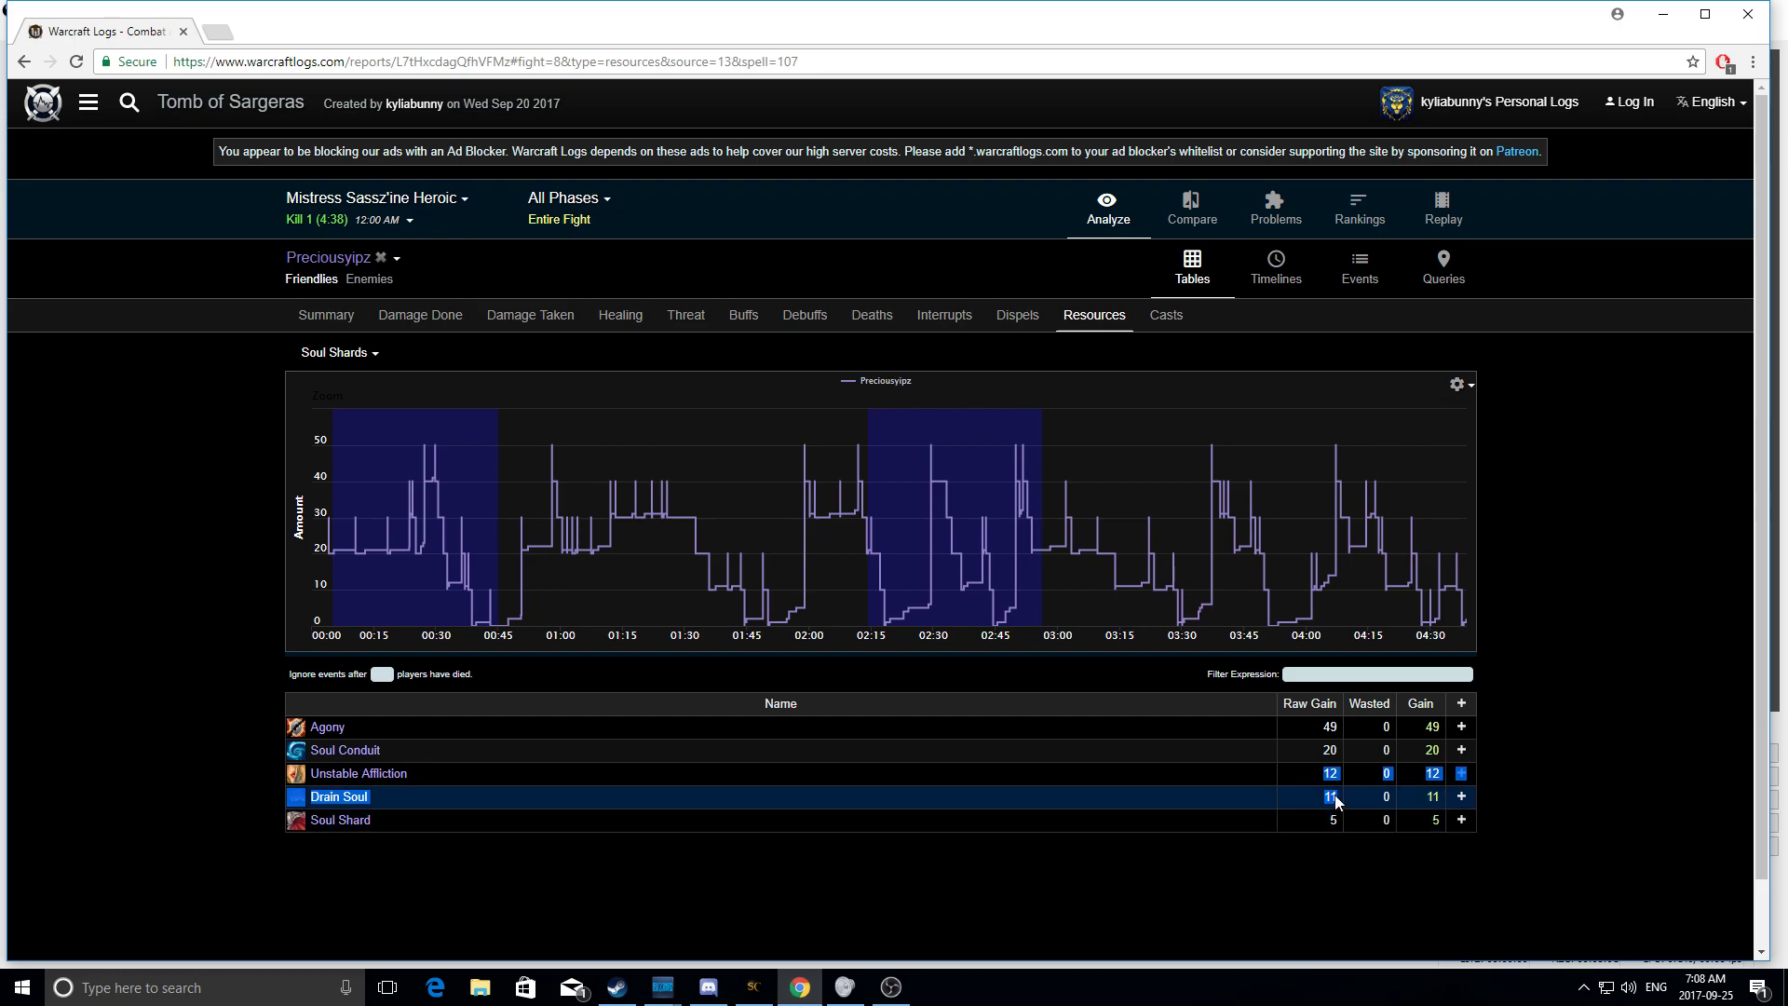
left_click(1319, 796)
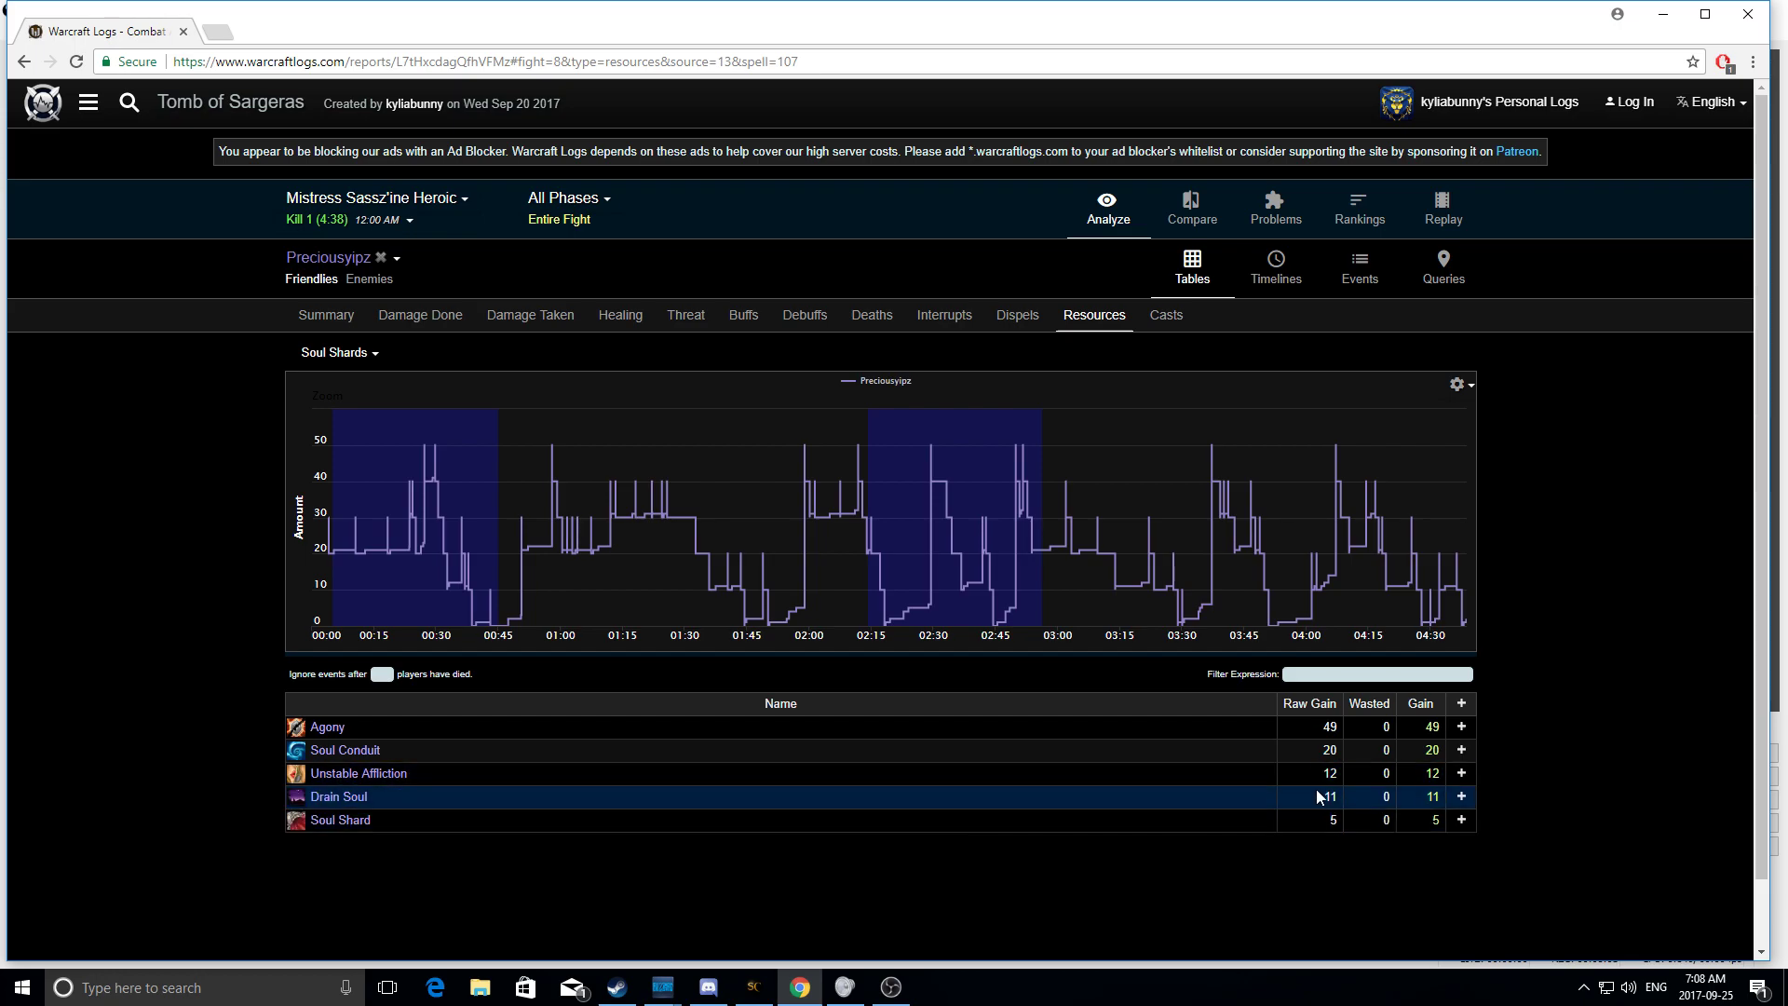
left_click_drag(1321, 774, 1336, 798)
left_click(1338, 794)
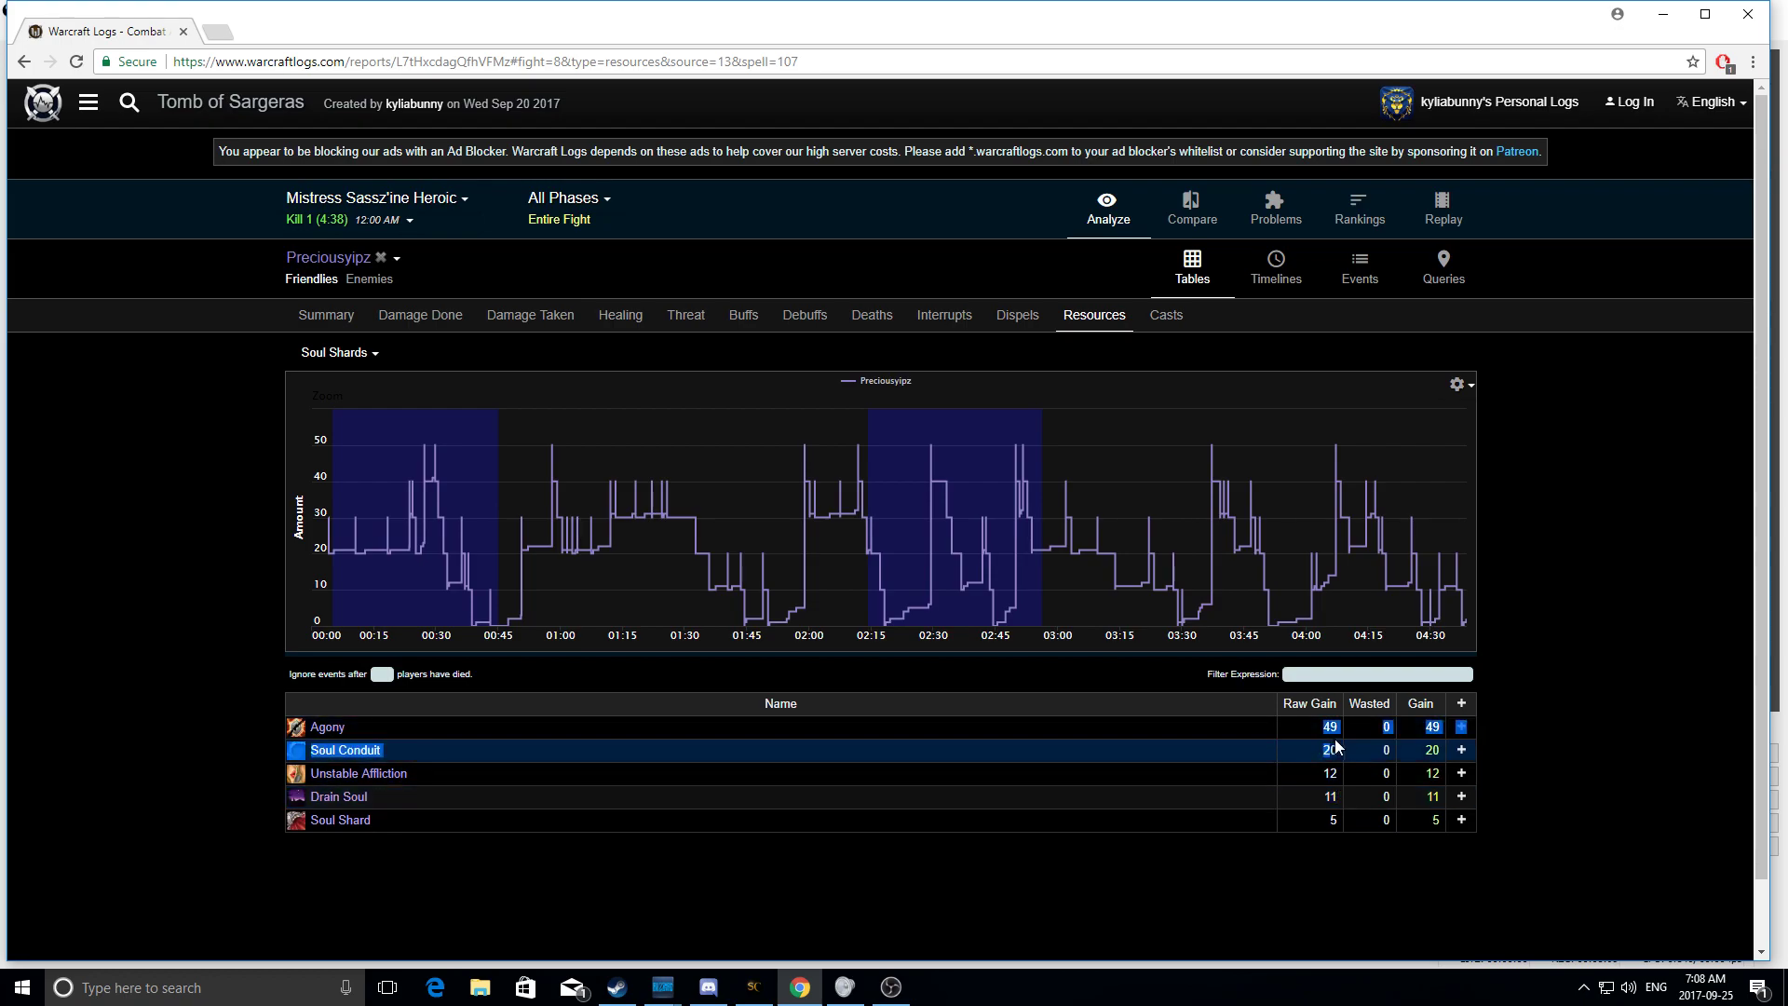
left_click(1338, 775)
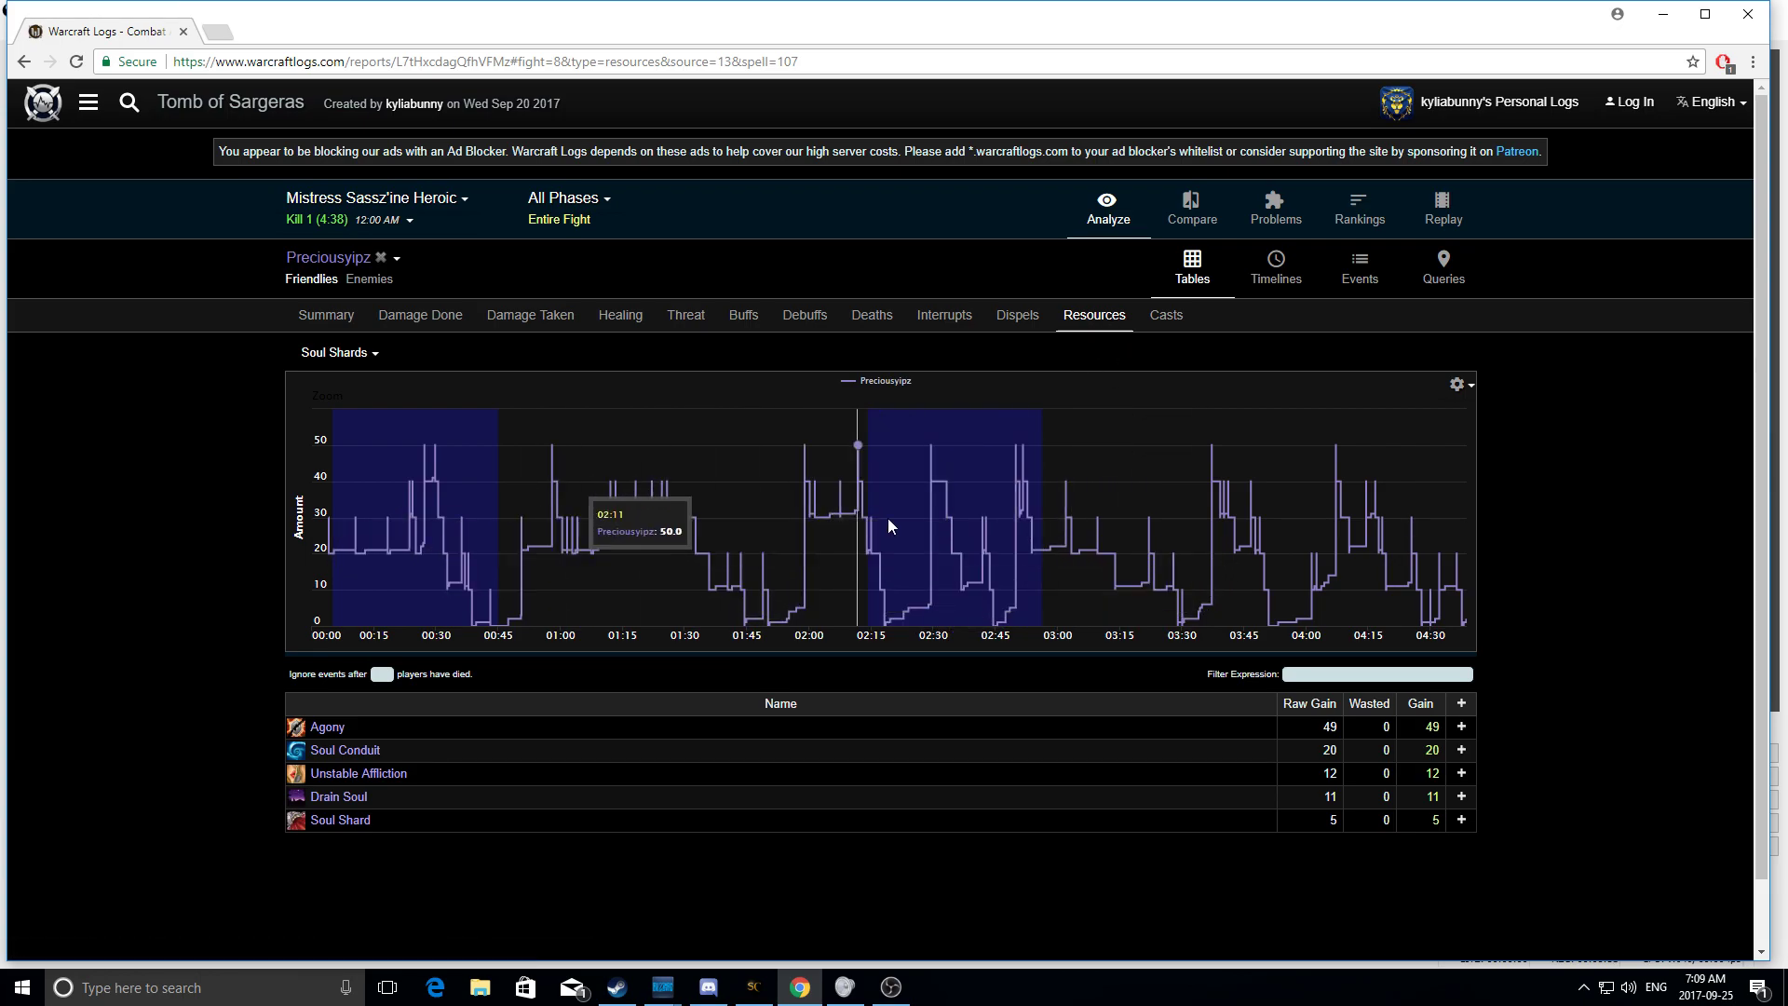
left_click(1168, 318)
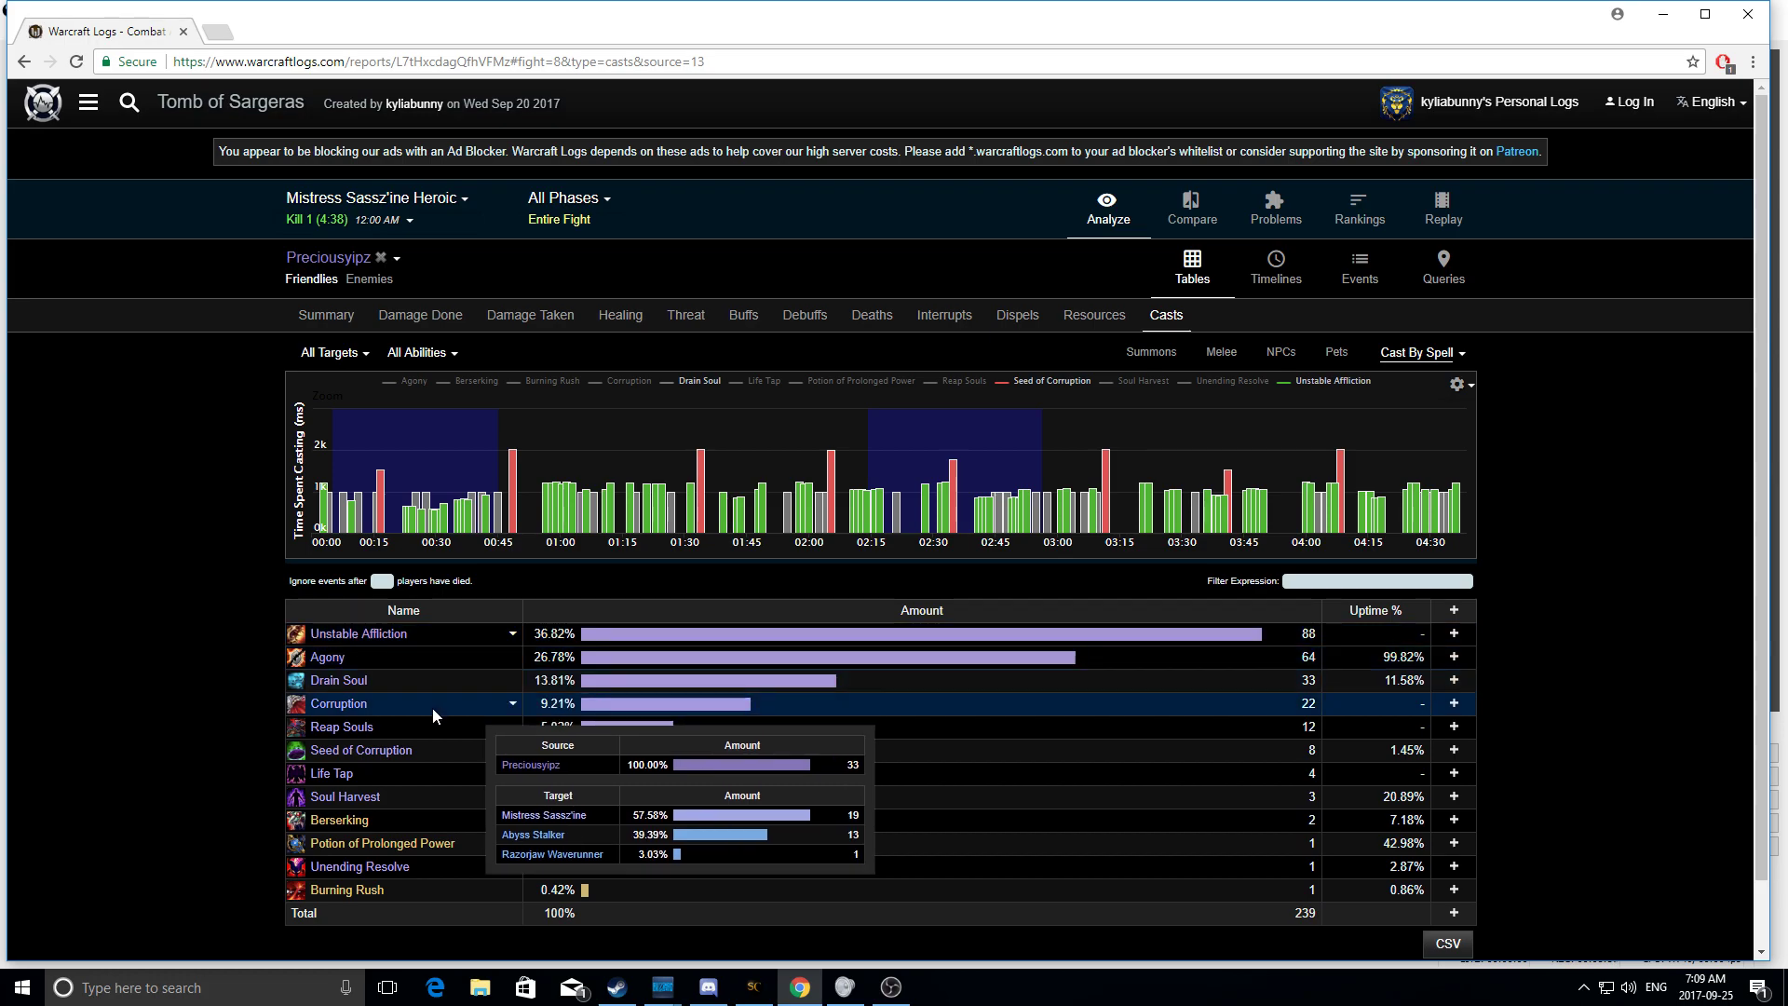
Step: Swap Seed of Corruption for Agony on the casts timeline beside Unstable Affliction and Drain Soul
left_click(433, 748)
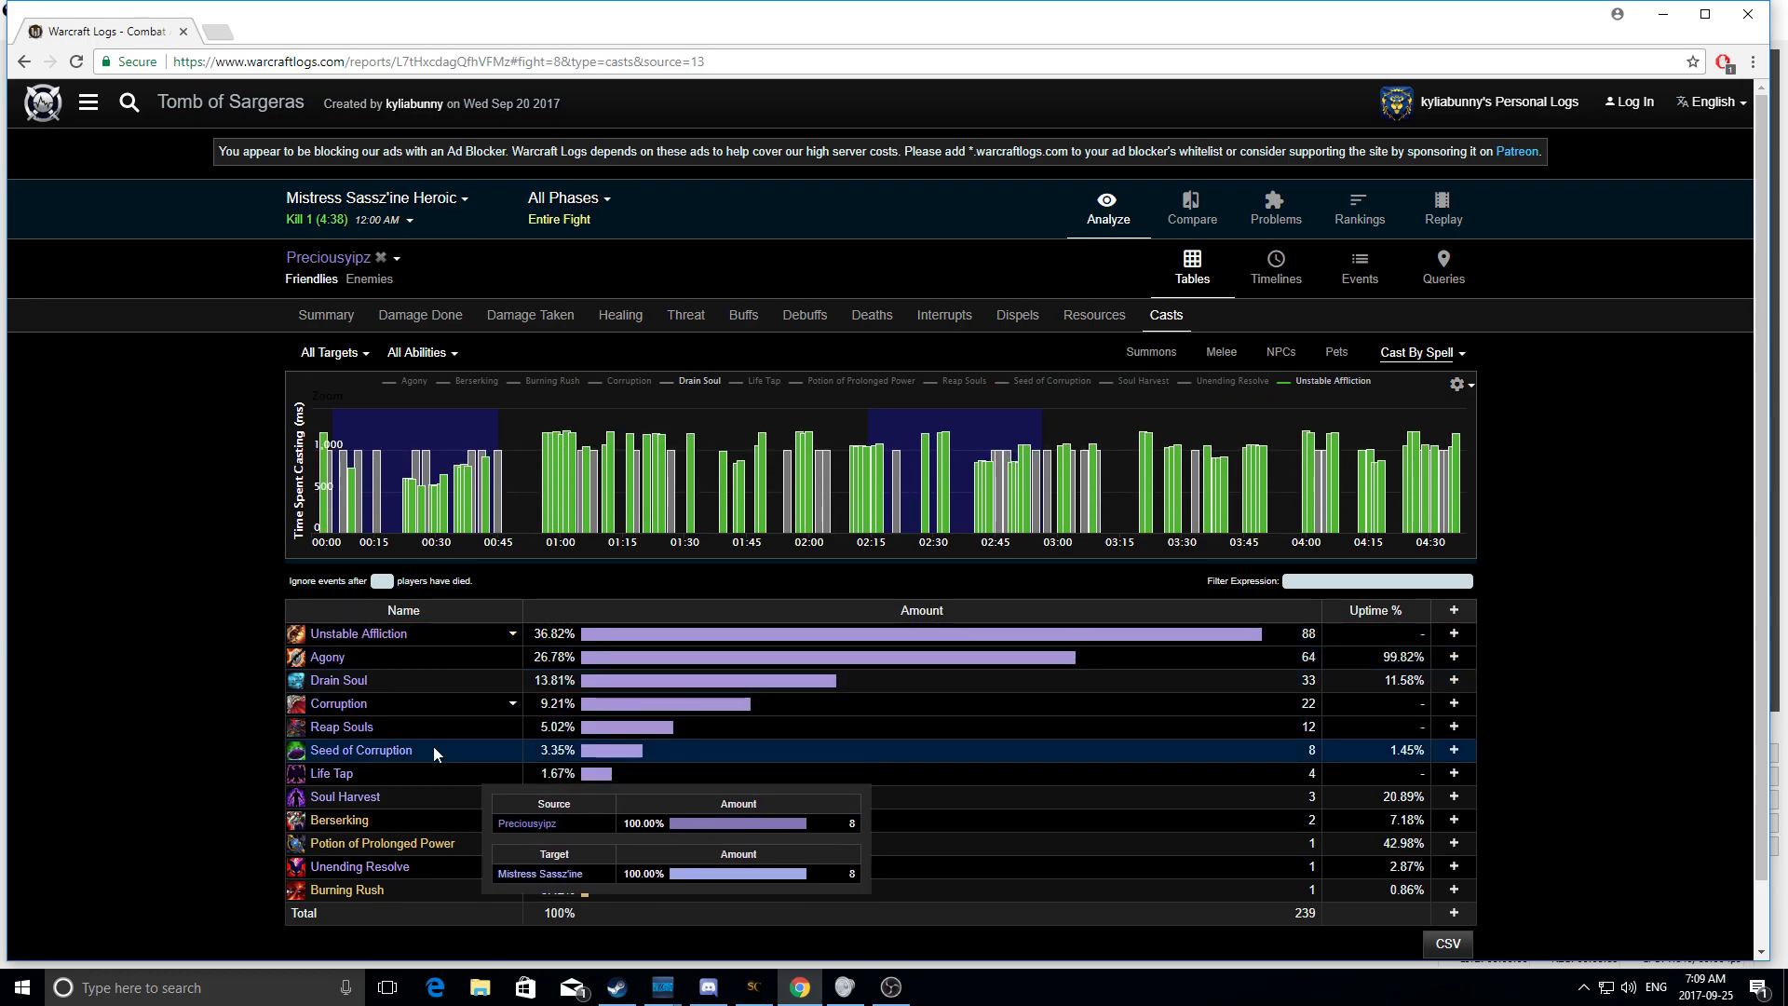
left_click(445, 656)
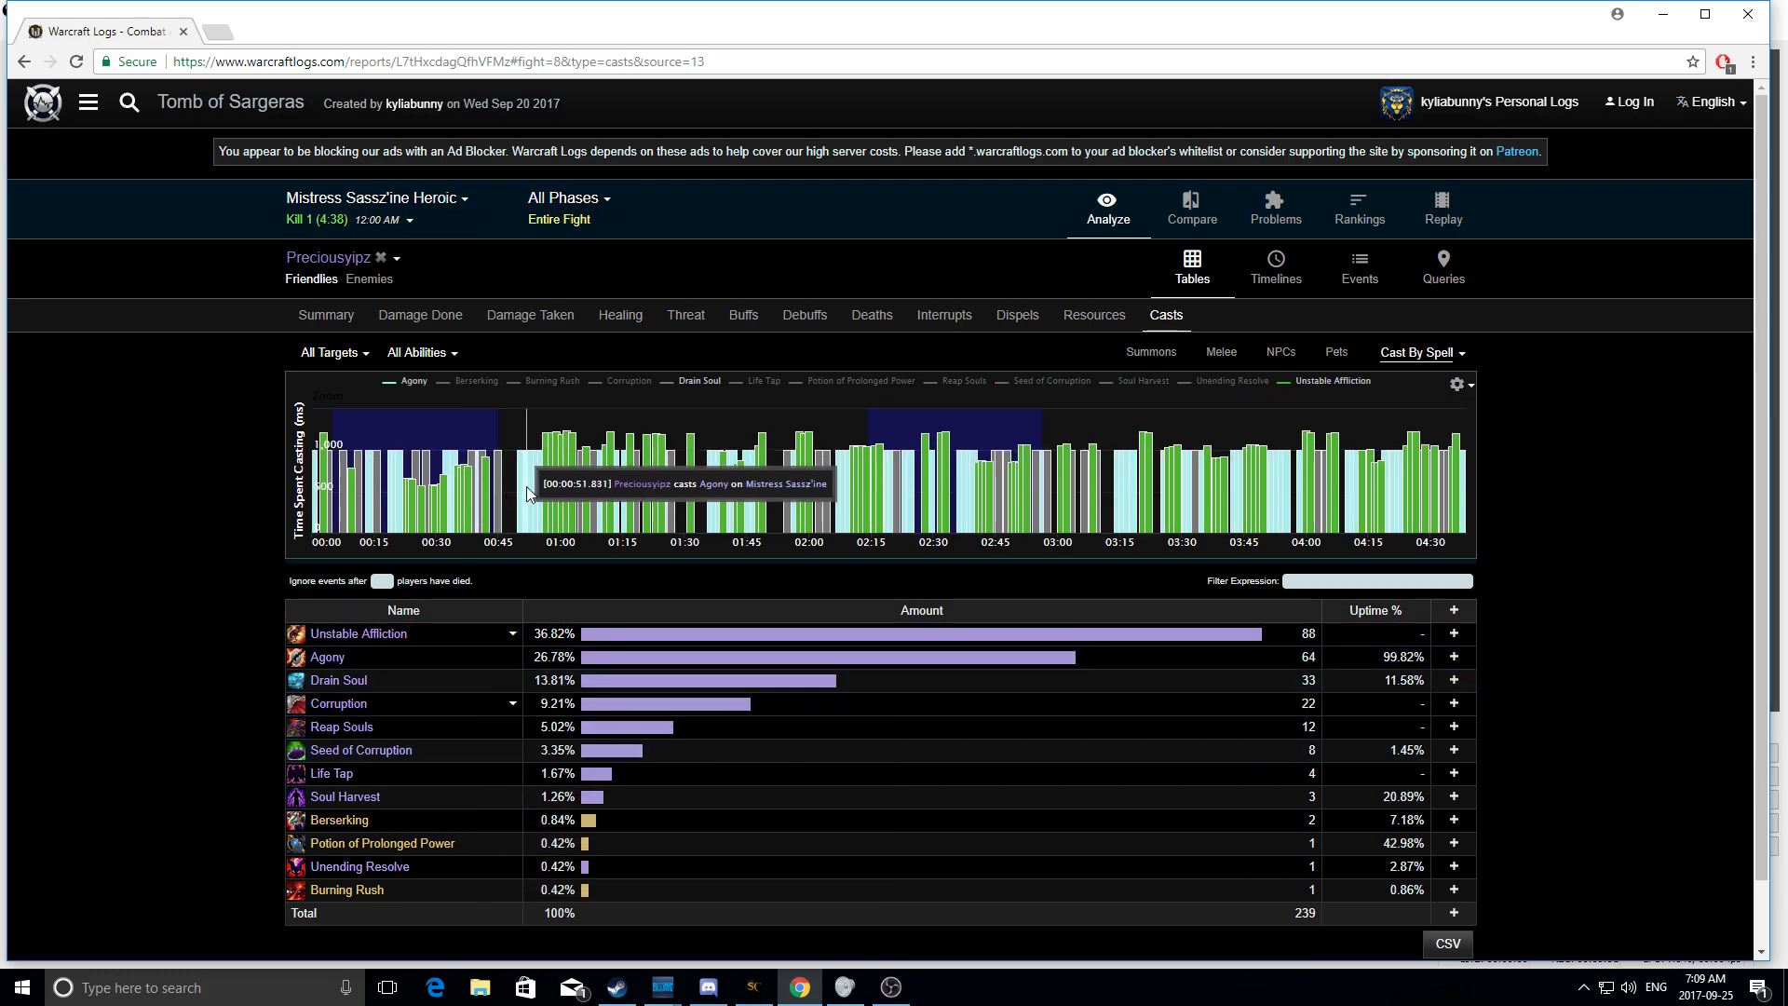